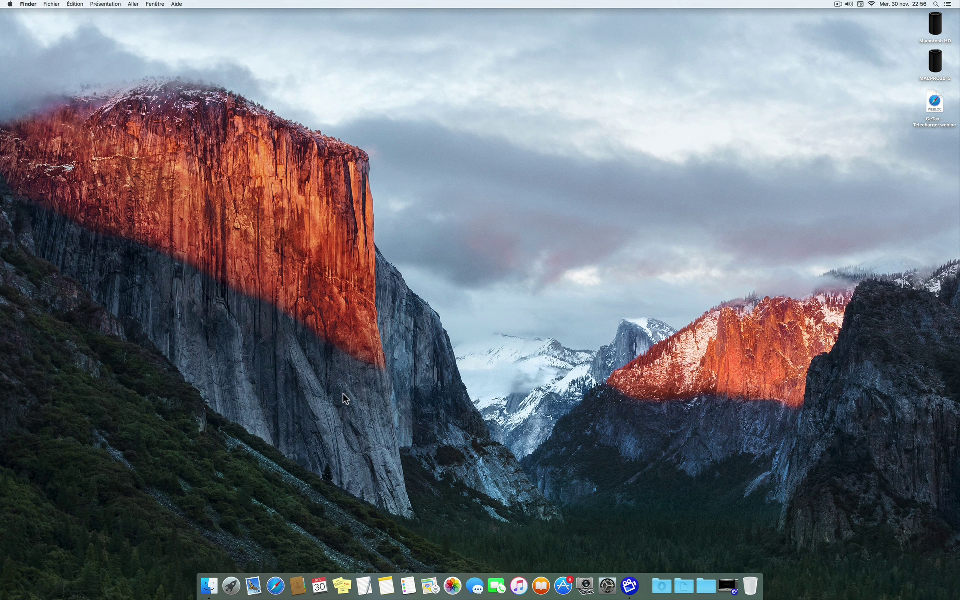
# Step: Switch to Safari and load the macupdate.com website
pyautogui.click(275, 580)
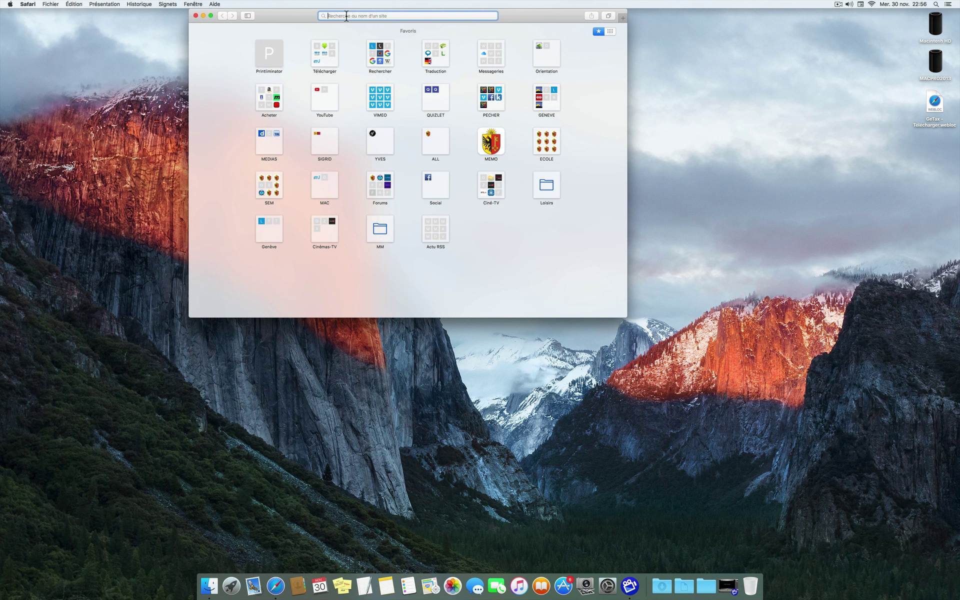
pyautogui.write('macup')
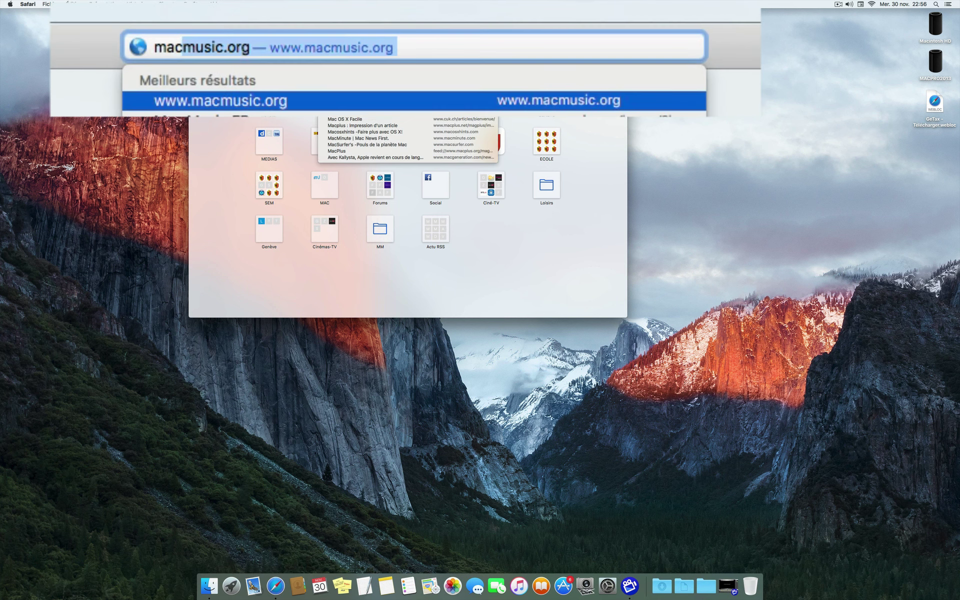
pyautogui.write('date')
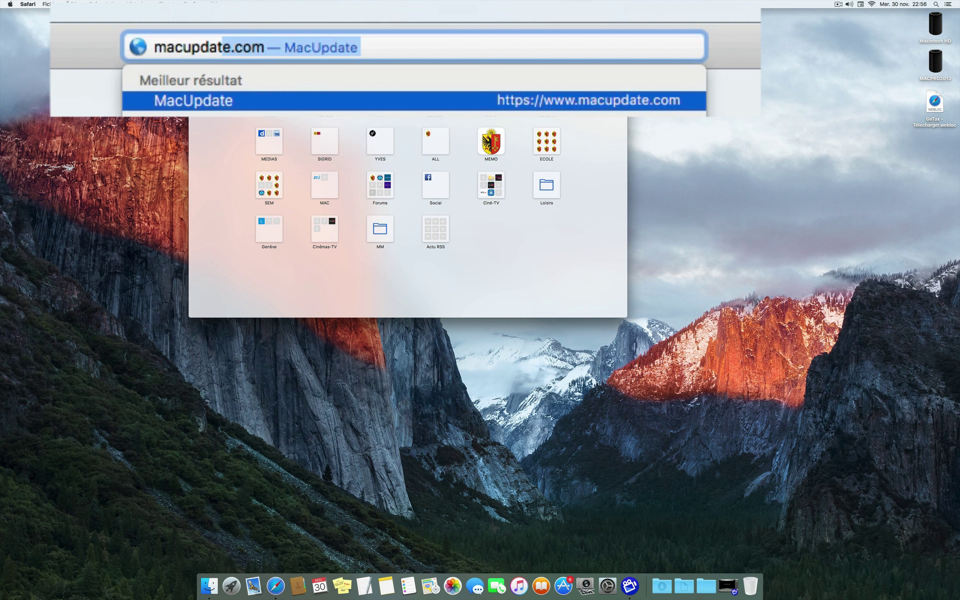
pyautogui.write('.com')
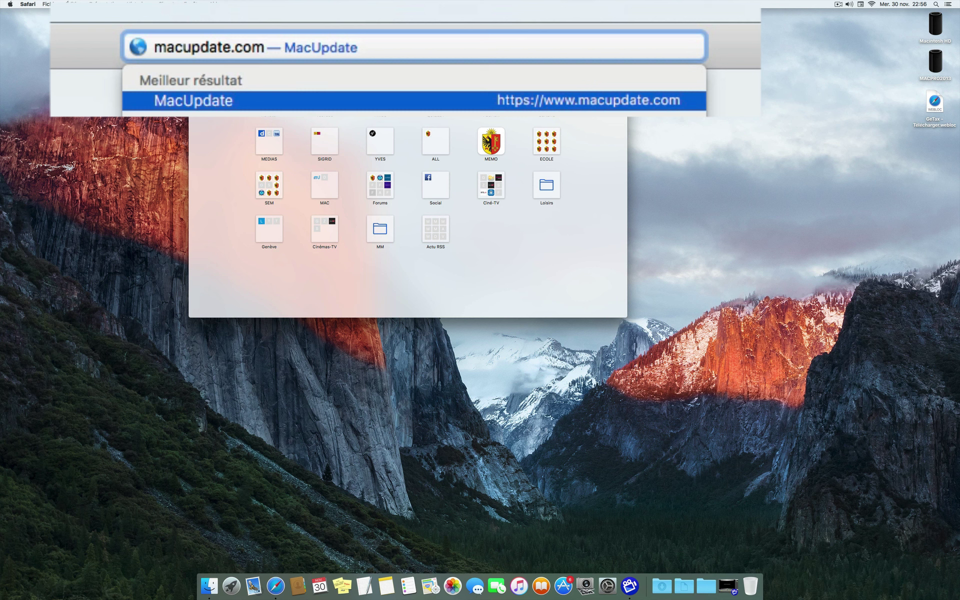
pyautogui.press('Return')
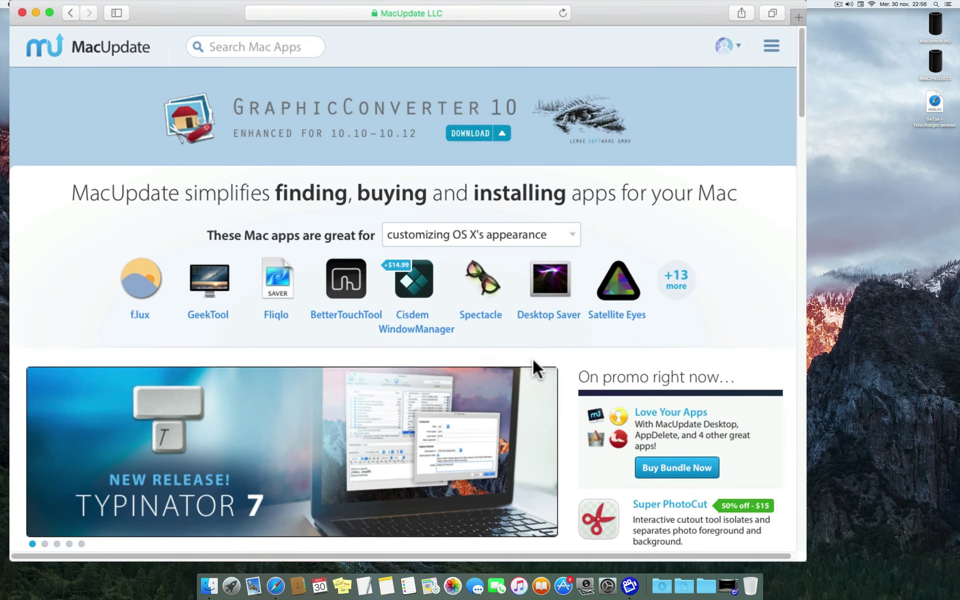
pyautogui.moveTo(804, 561); pyautogui.dragTo(957, 599)
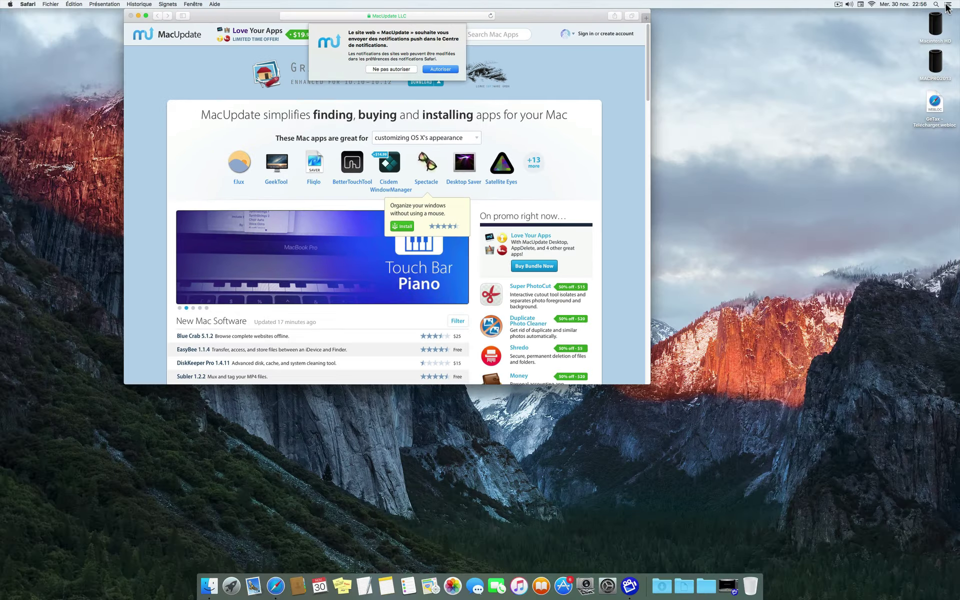
# Step: Look at the Notification Center list, close it, and refuse push notifications from MacUpdate
pyautogui.click(948, 5)
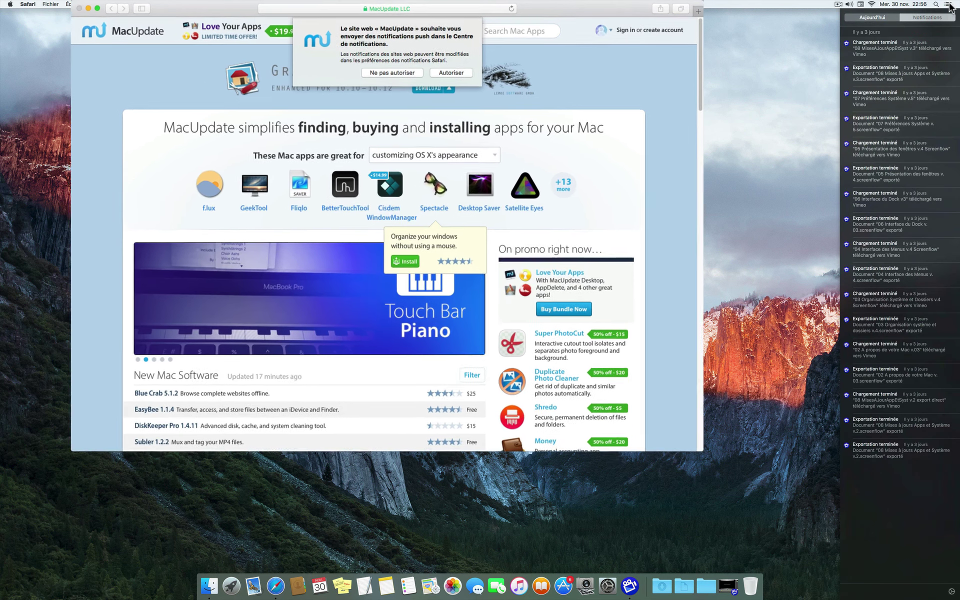
pyautogui.click(948, 5)
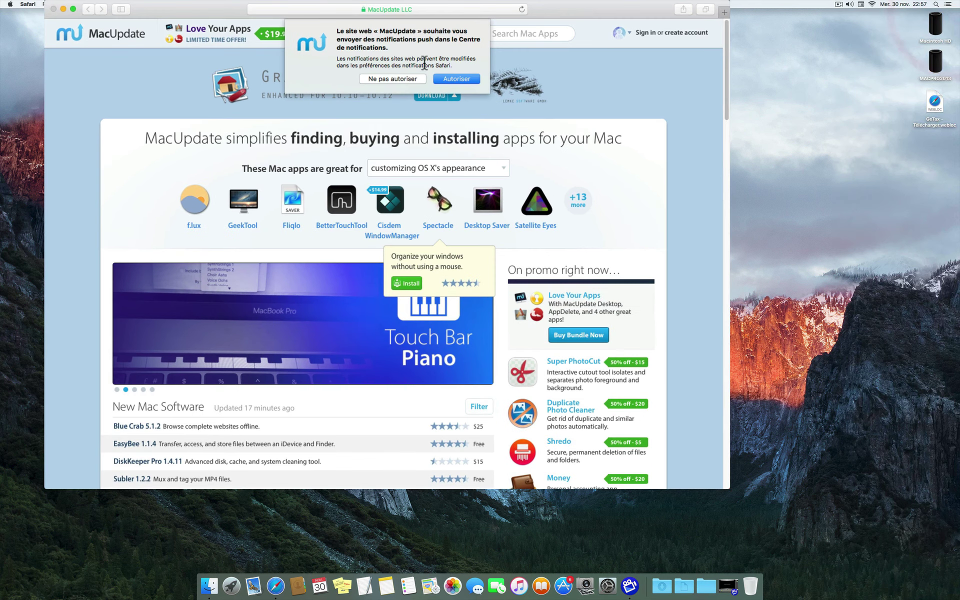
pyautogui.click(328, 80)
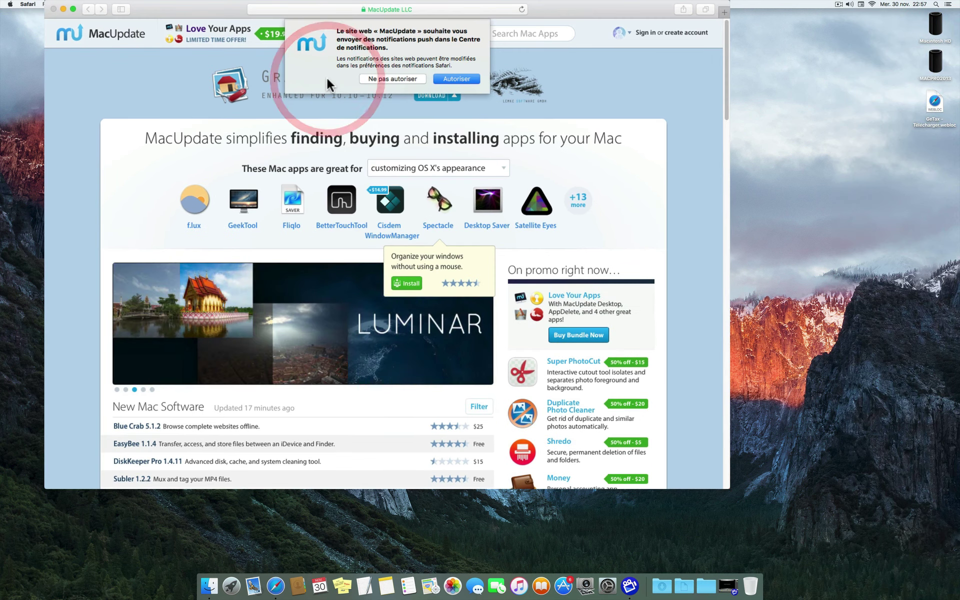
pyautogui.click(387, 79)
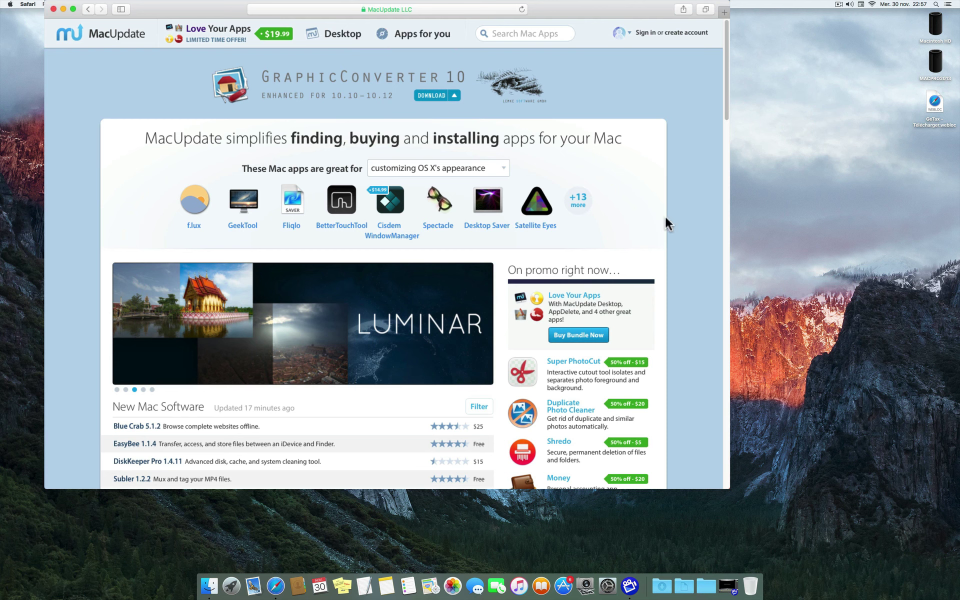
pyautogui.moveTo(729, 488); pyautogui.dragTo(767, 565)
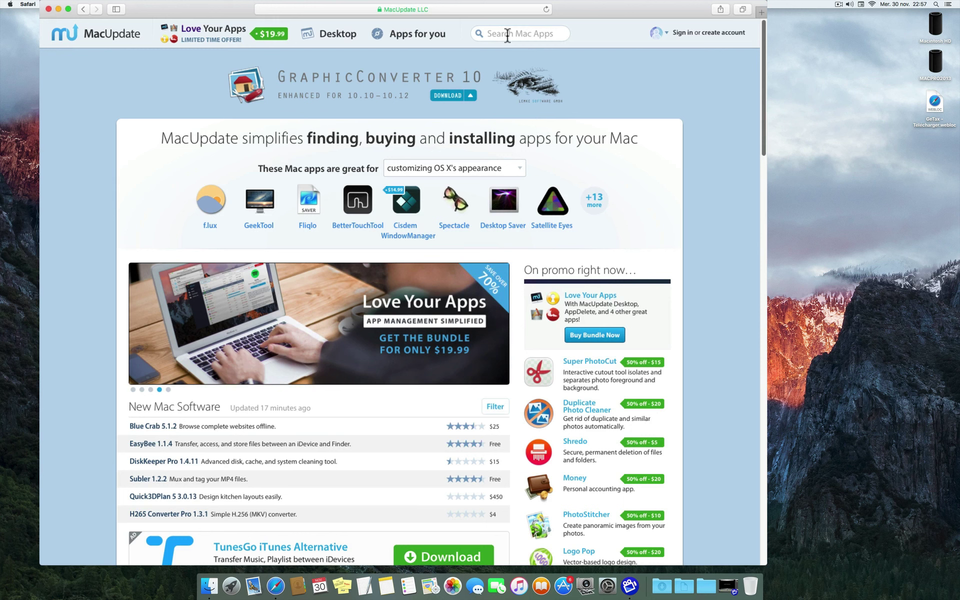
# Step: Search the MacUpdate app catalogue for "firefox"
pyautogui.click(502, 33)
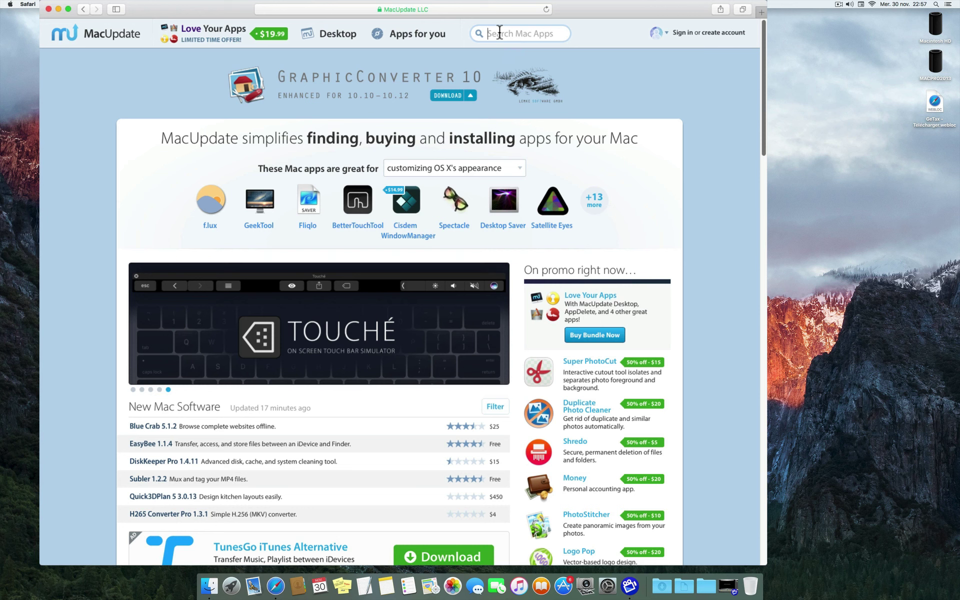
pyautogui.write('fire')
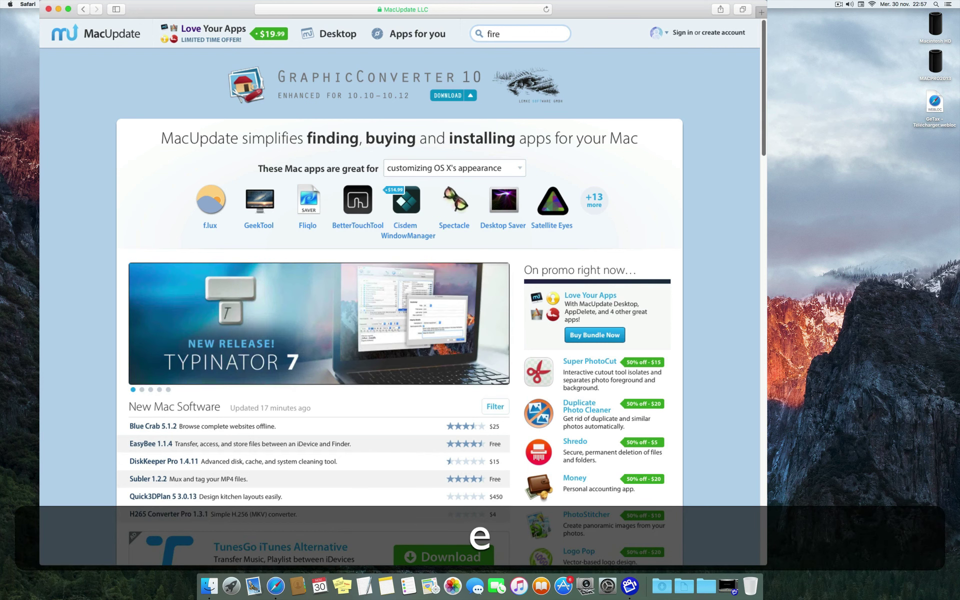
pyautogui.write('fo')
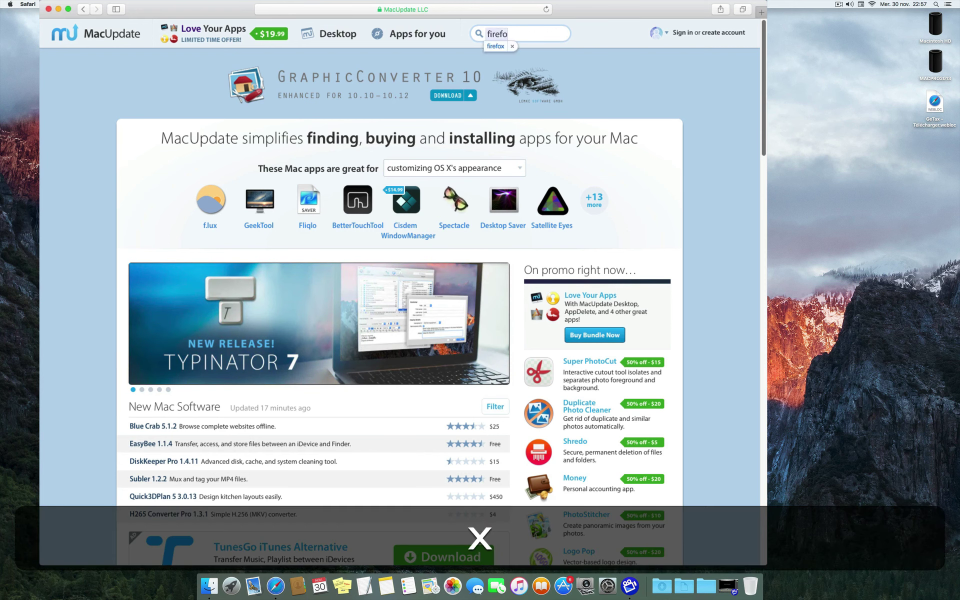
pyautogui.press('Return')
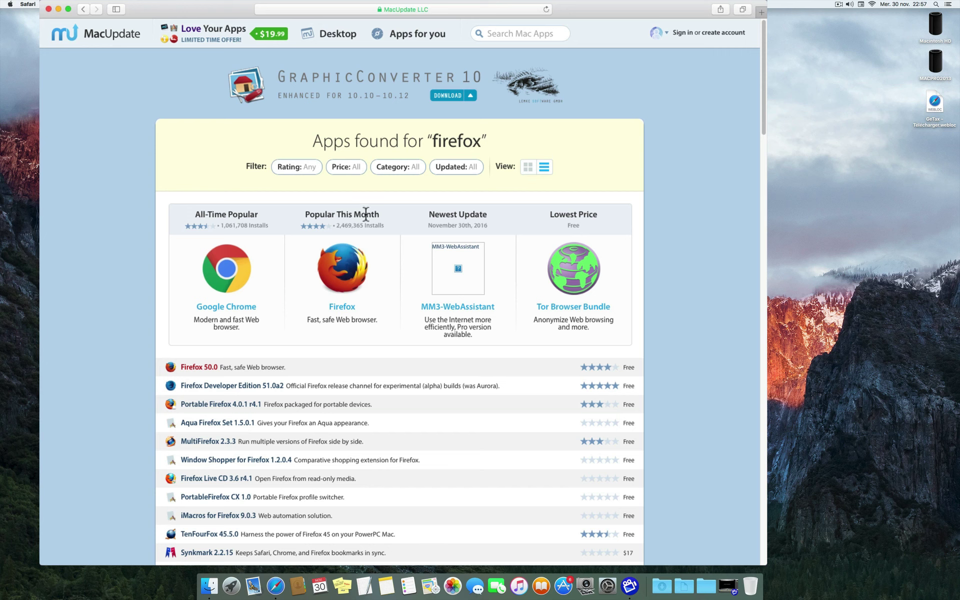
# Step: Go to the Firefox 50.0 entry and follow its related link for downloading Firefox in other languages
pyautogui.moveTo(252, 284)
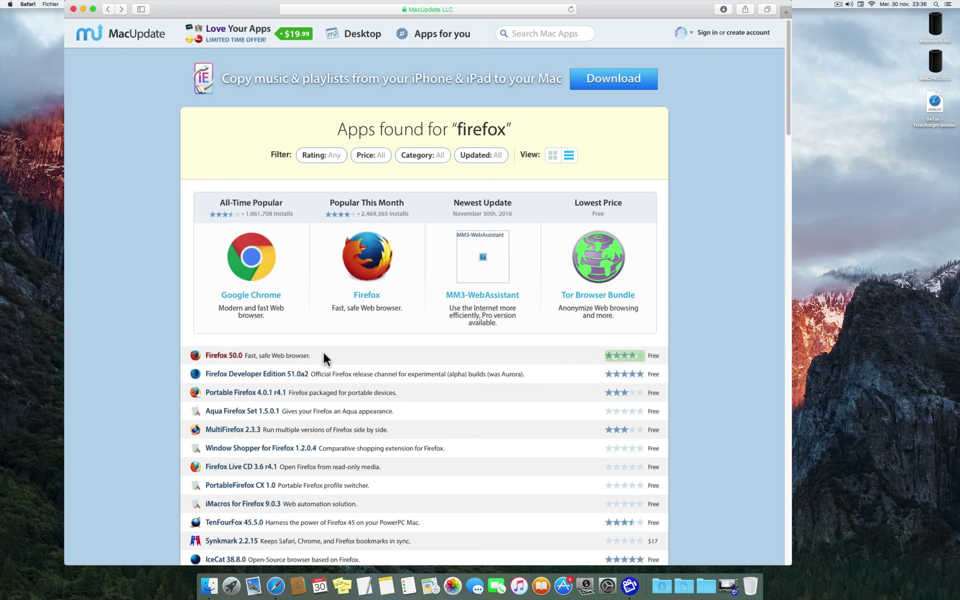
pyautogui.click(218, 355)
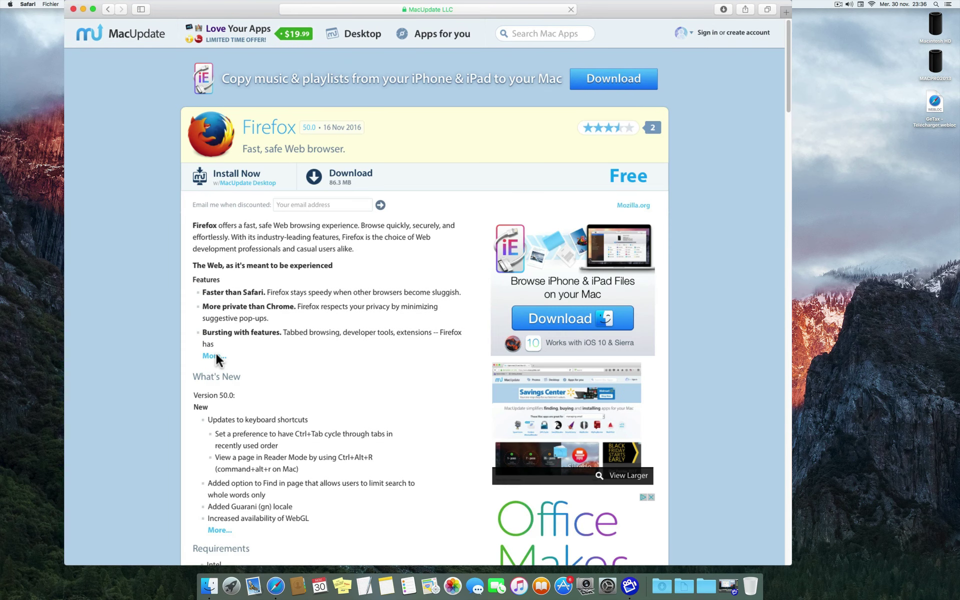
pyautogui.moveTo(349, 176)
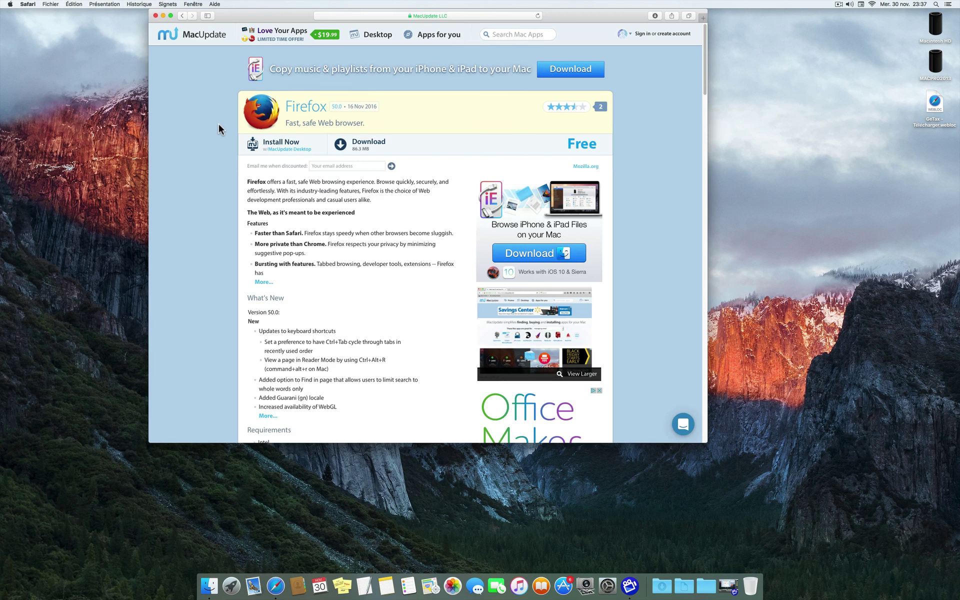
pyautogui.moveTo(369, 146)
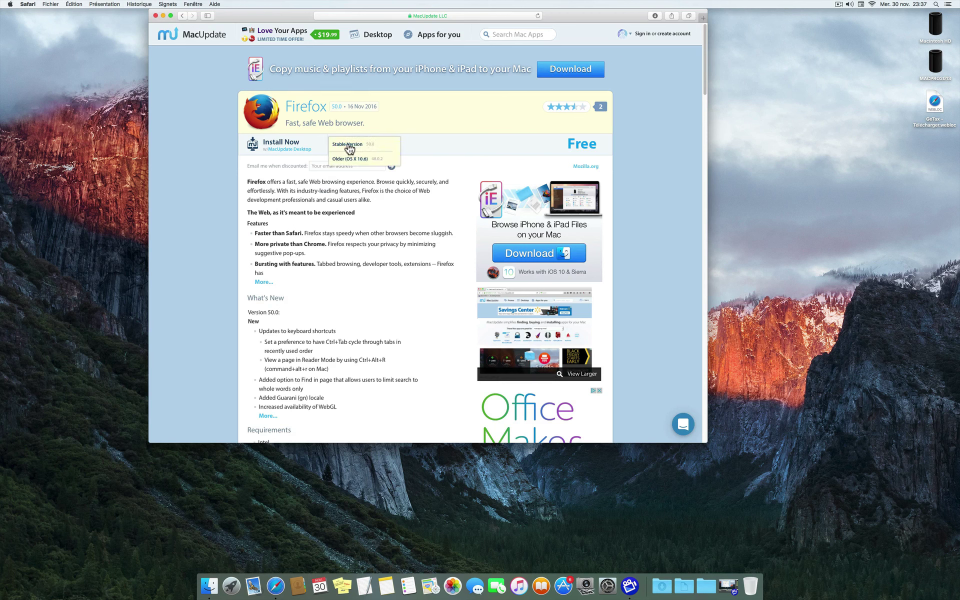
pyautogui.scroll(-5, 405, 271)
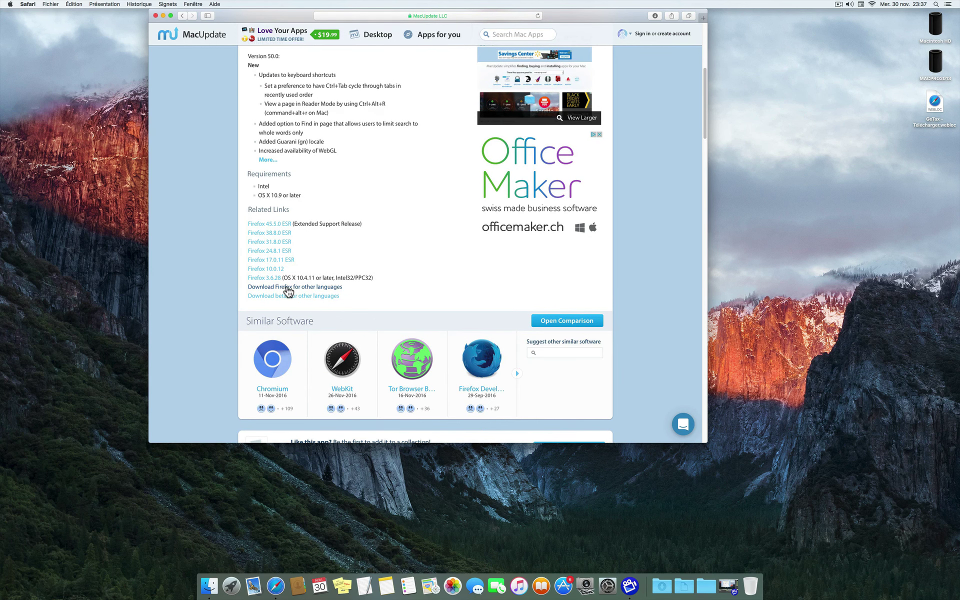
pyautogui.click(304, 287)
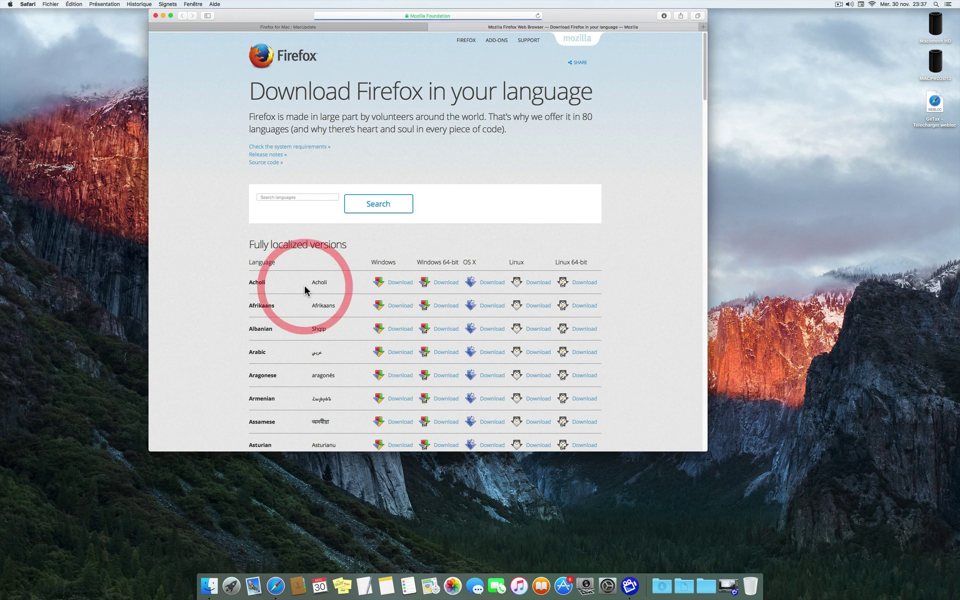
# Step: Download the French OS X version of Firefox from Mozilla's list of fully localized versions
pyautogui.scroll(-2, 215, 280)
pyautogui.scroll(-10, 212, 278)
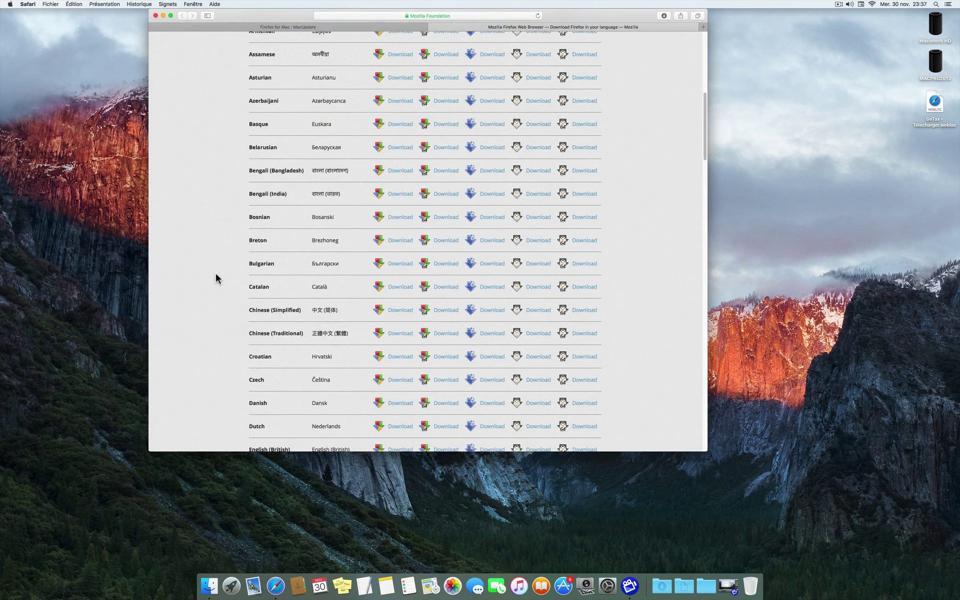
pyautogui.scroll(-1, 215, 278)
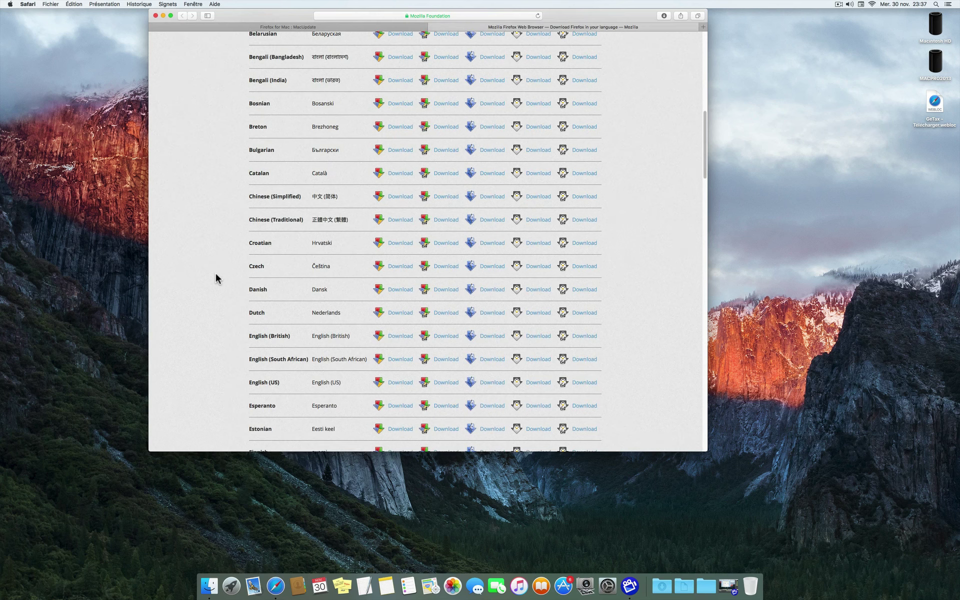
pyautogui.scroll(-1, 216, 279)
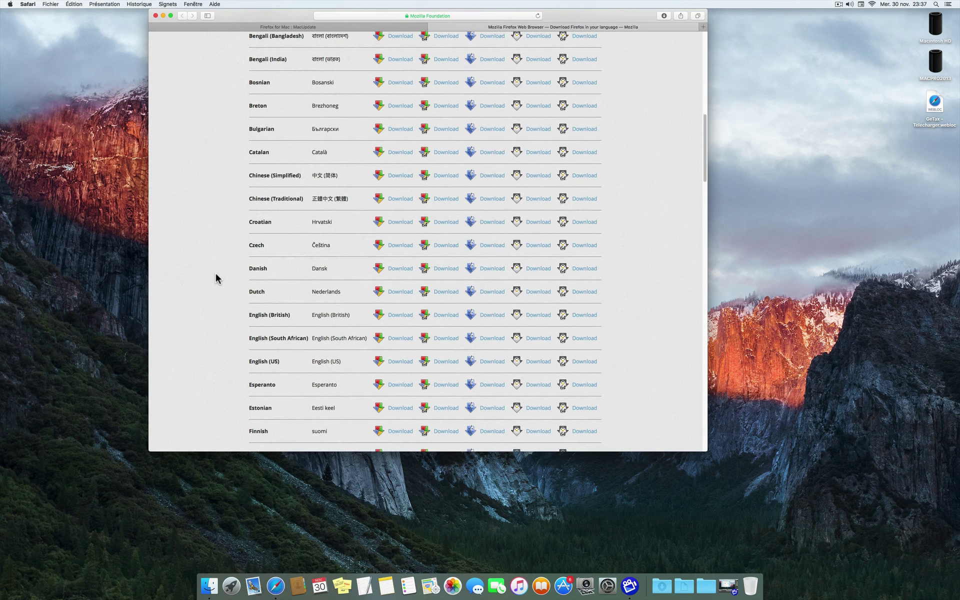
pyautogui.scroll(-4, 216, 279)
pyautogui.scroll(-2, 216, 279)
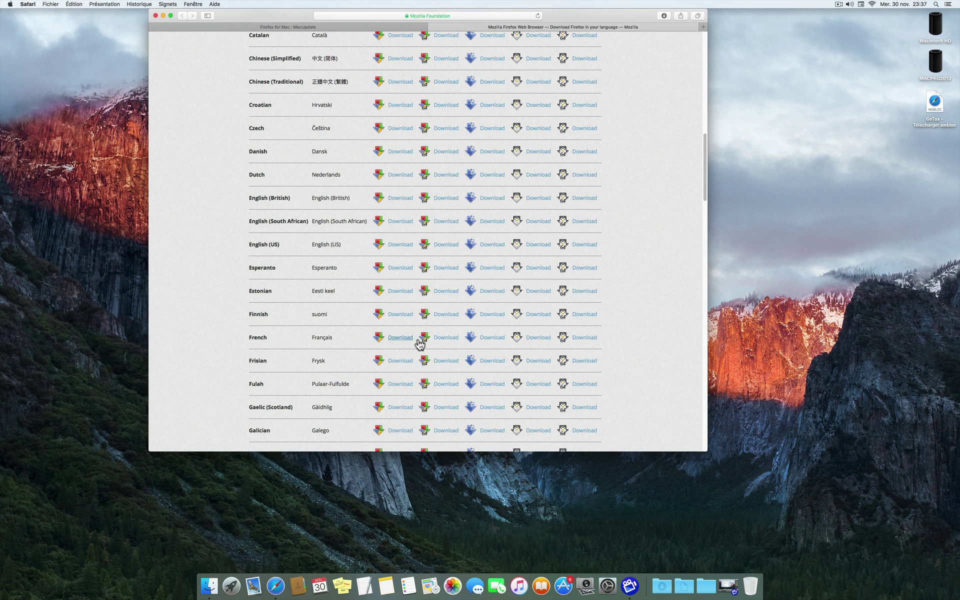
pyautogui.click(491, 339)
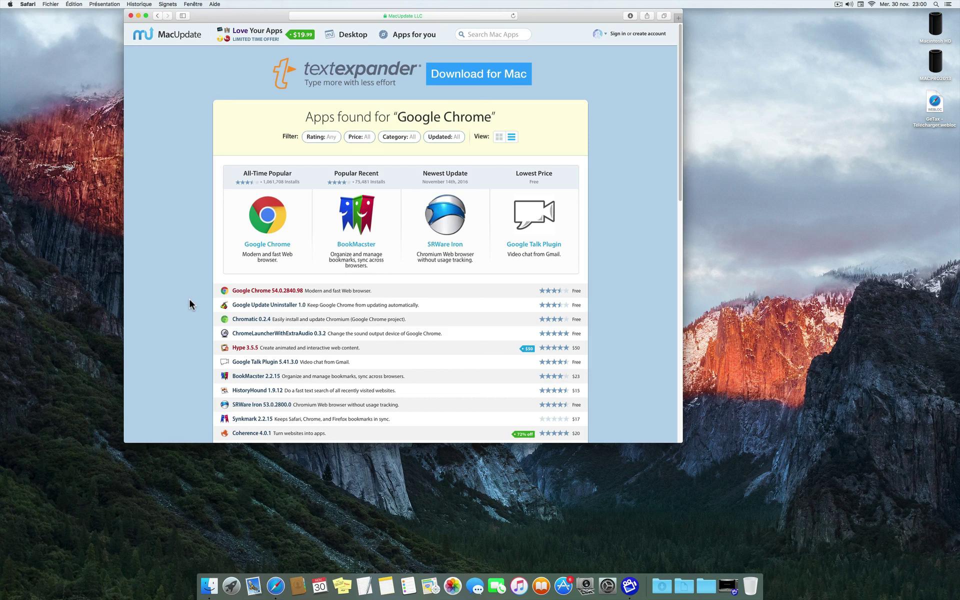
# Step: Download the stable version of Google Chrome from its MacUpdate entry without signing in to an account
pyautogui.click(260, 290)
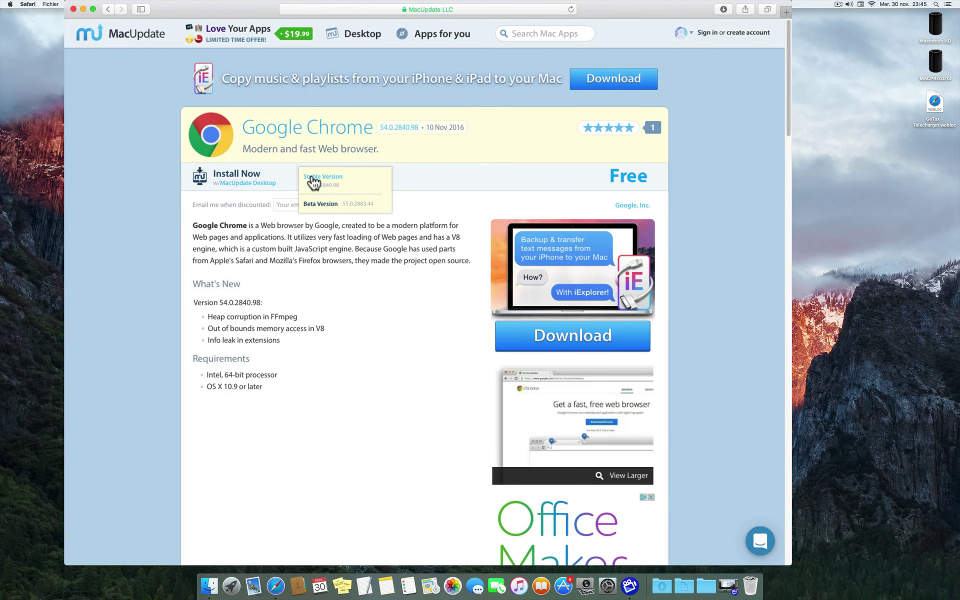
pyautogui.click(312, 176)
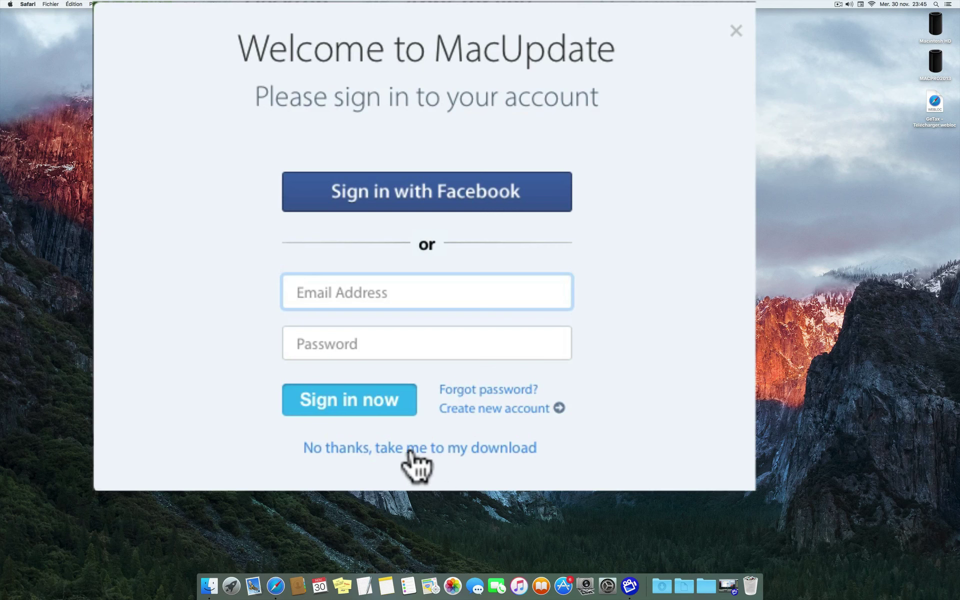
pyautogui.click(452, 447)
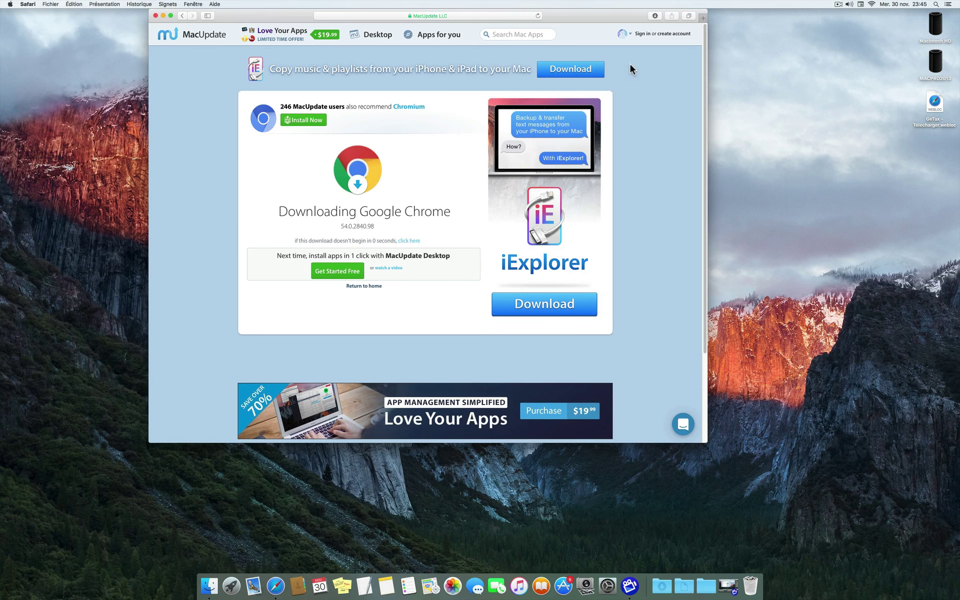
pyautogui.press('shift+super')
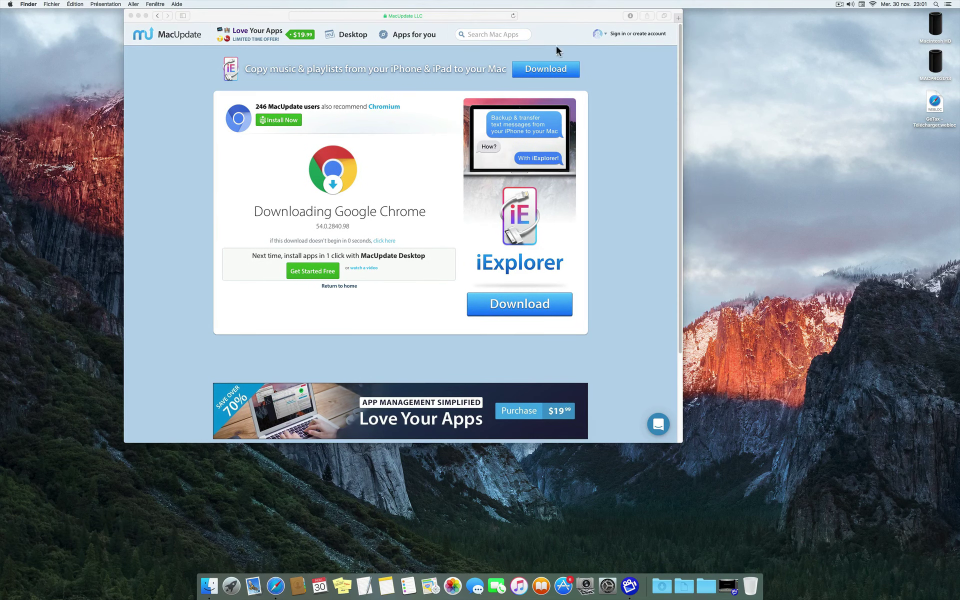
# Step: Search the MacUpdate app catalogue for "Carbon copy cloner"
pyautogui.click(482, 35)
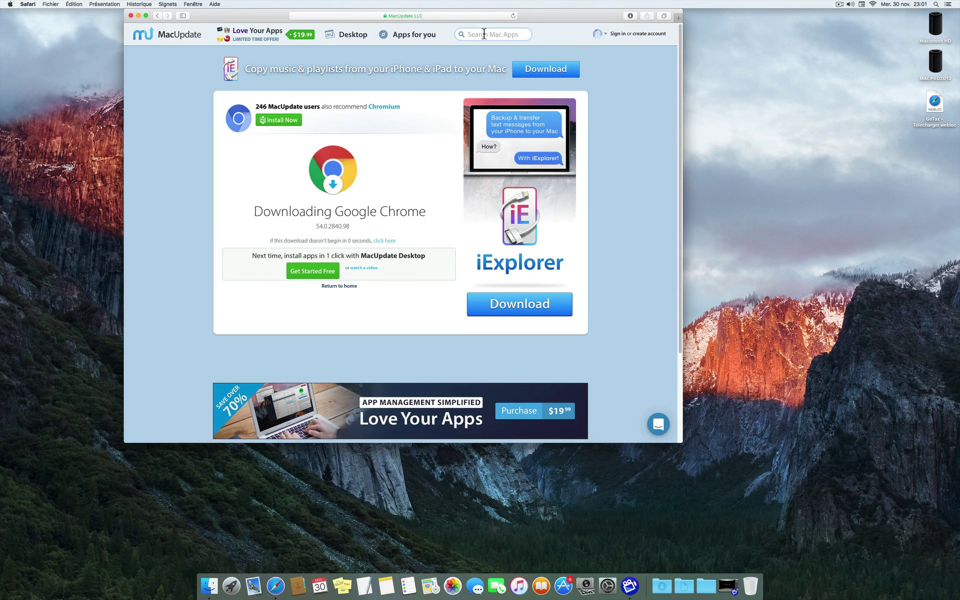
pyautogui.write('C')
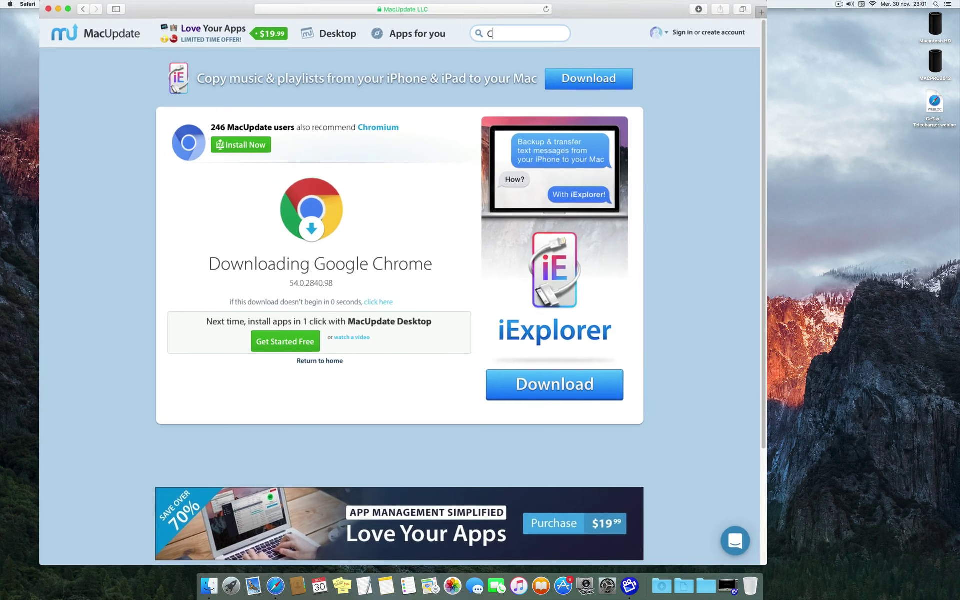
pyautogui.write('arbon')
pyautogui.write('copy cloner')
pyautogui.press('Return')
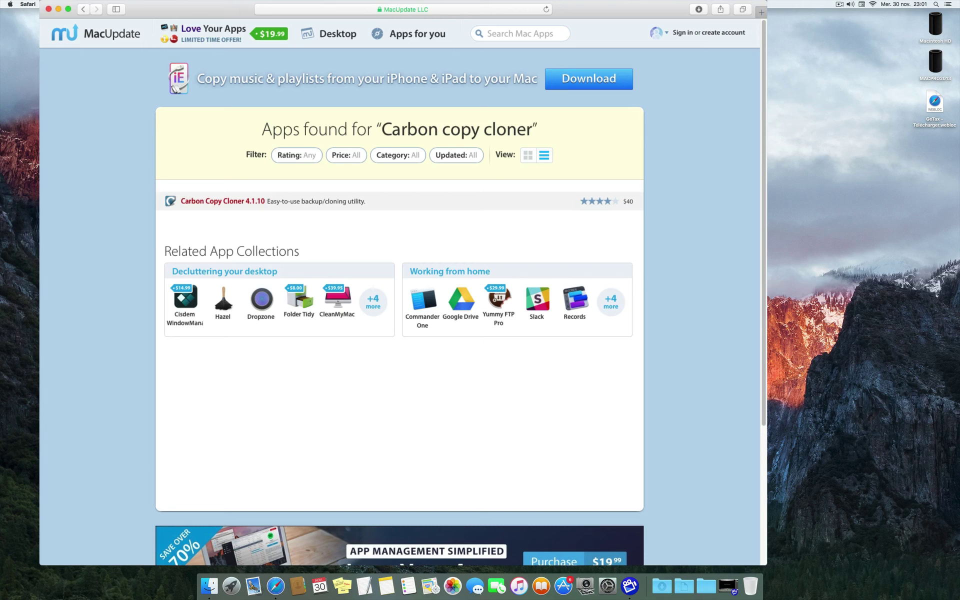
# Step: Go to the Carbon Copy Cloner 4.1.10 entry and start its download without signing in
pyautogui.click(205, 202)
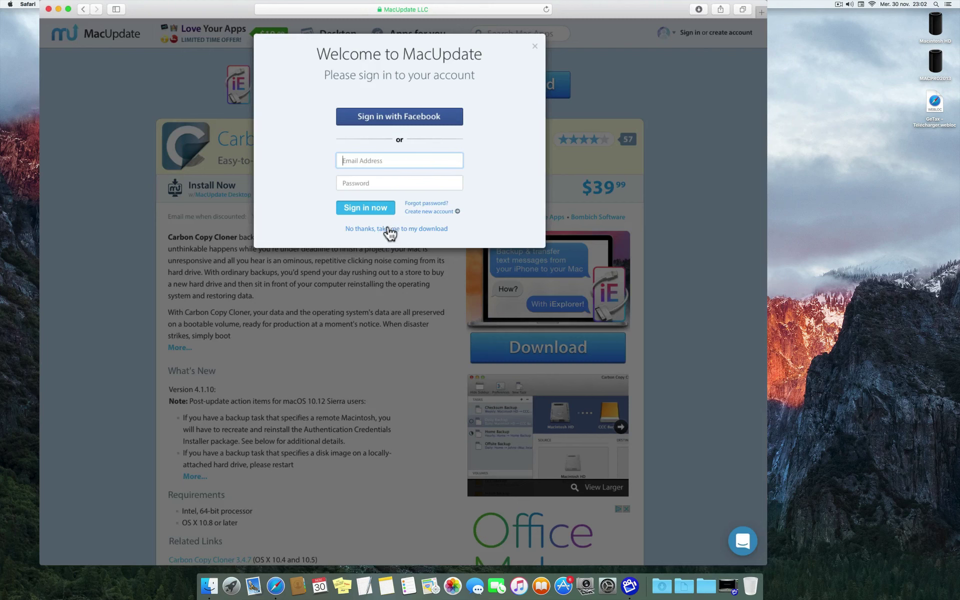
pyautogui.click(388, 228)
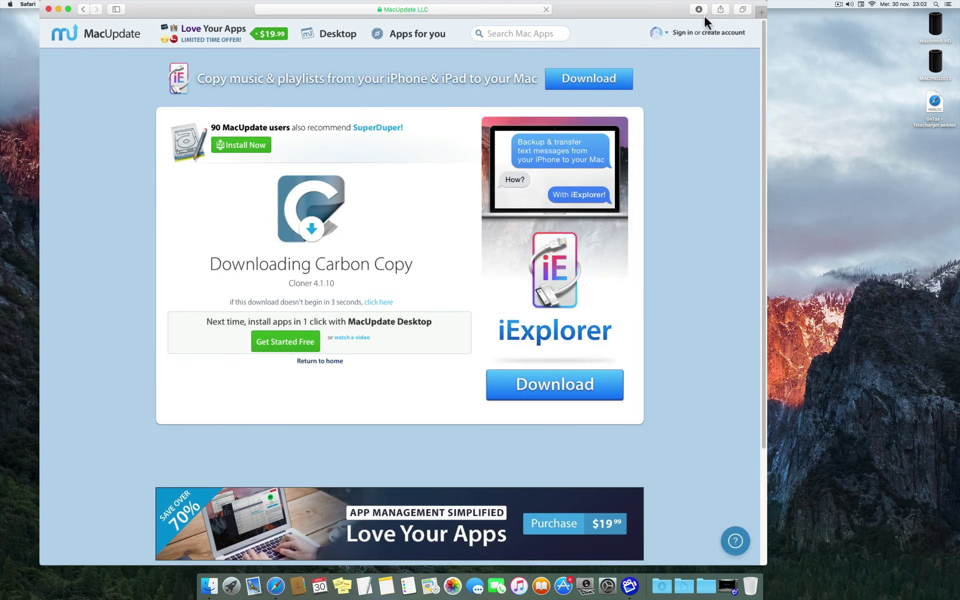
# Step: Check the browser's list of downloaded files and search the MacUpdate app catalogue for "vlc"
pyautogui.click(699, 9)
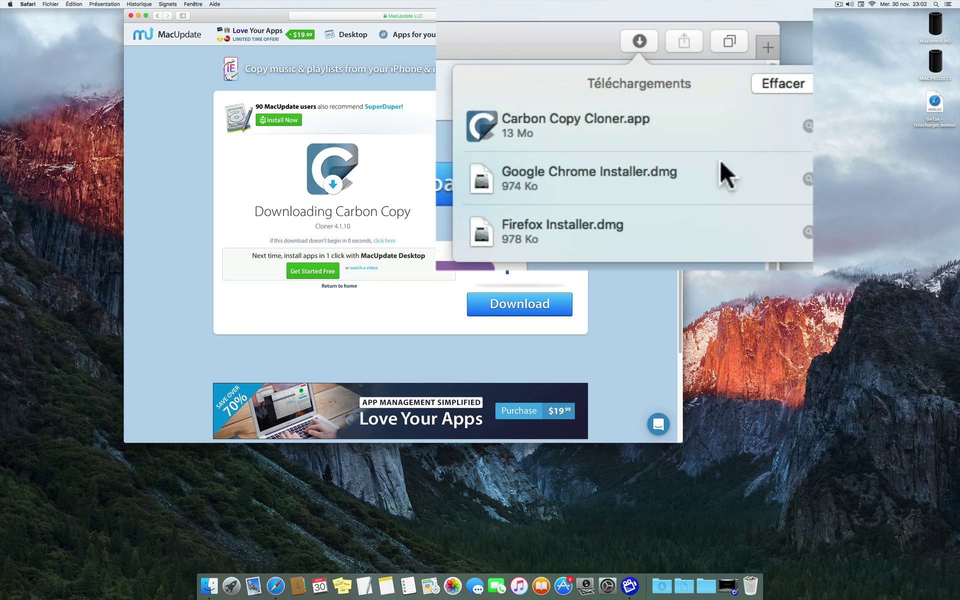
pyautogui.click(643, 136)
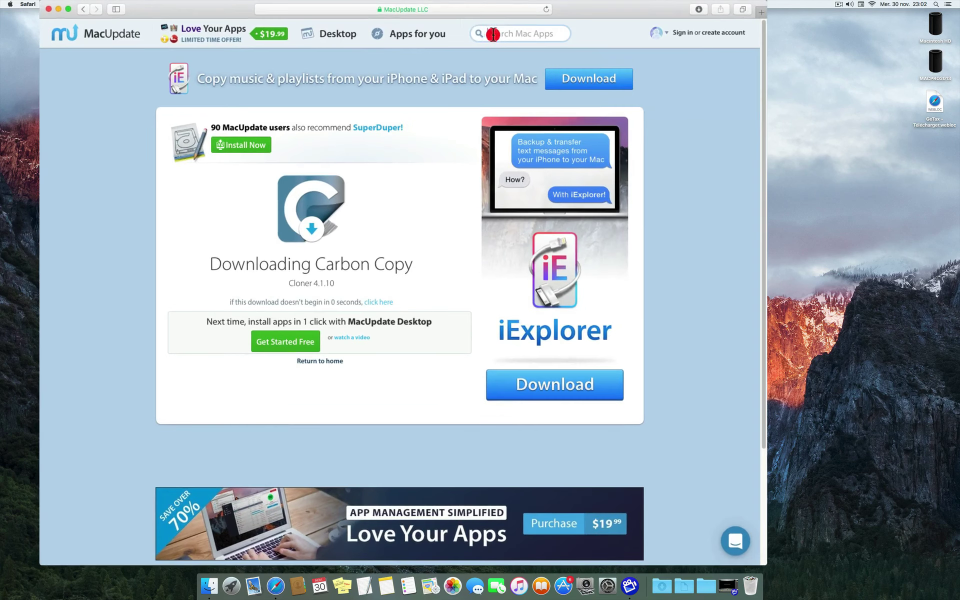
pyautogui.click(473, 34)
pyautogui.write('vlc')
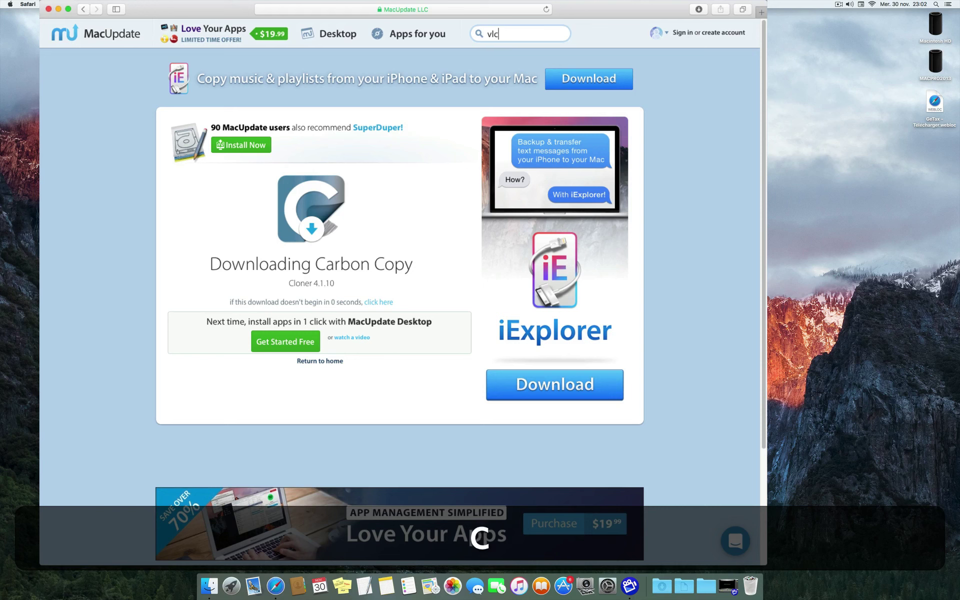
pyautogui.press('Return')
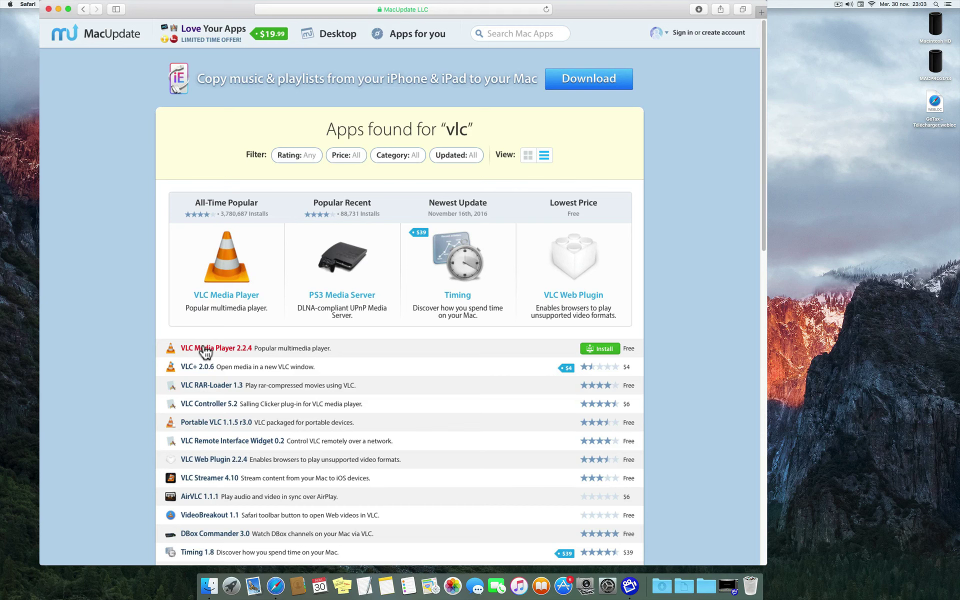
# Step: Go to the VLC Media Player 2.2.4 entry and start its download without signing in
pyautogui.click(200, 347)
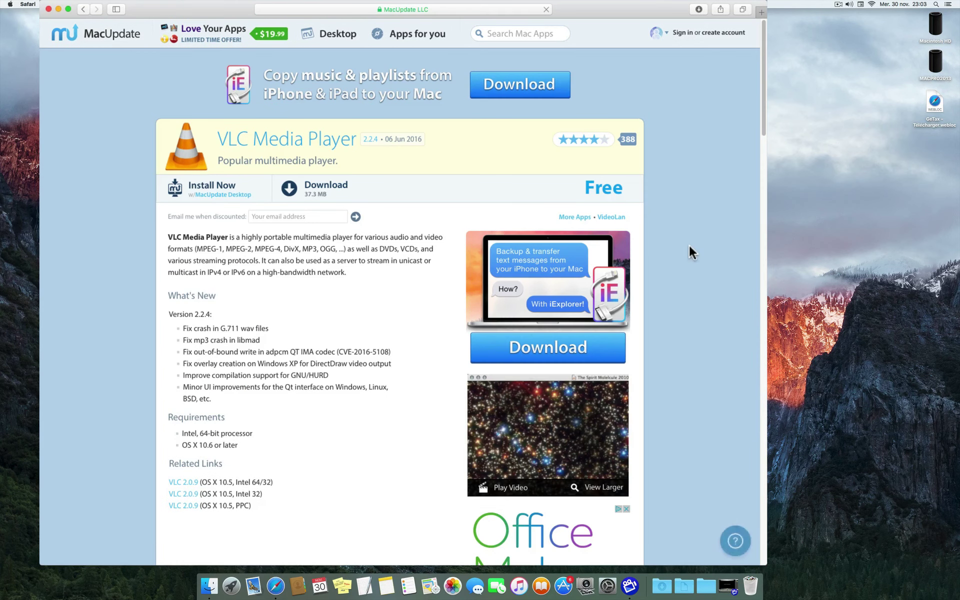
pyautogui.click(320, 190)
pyautogui.click(300, 188)
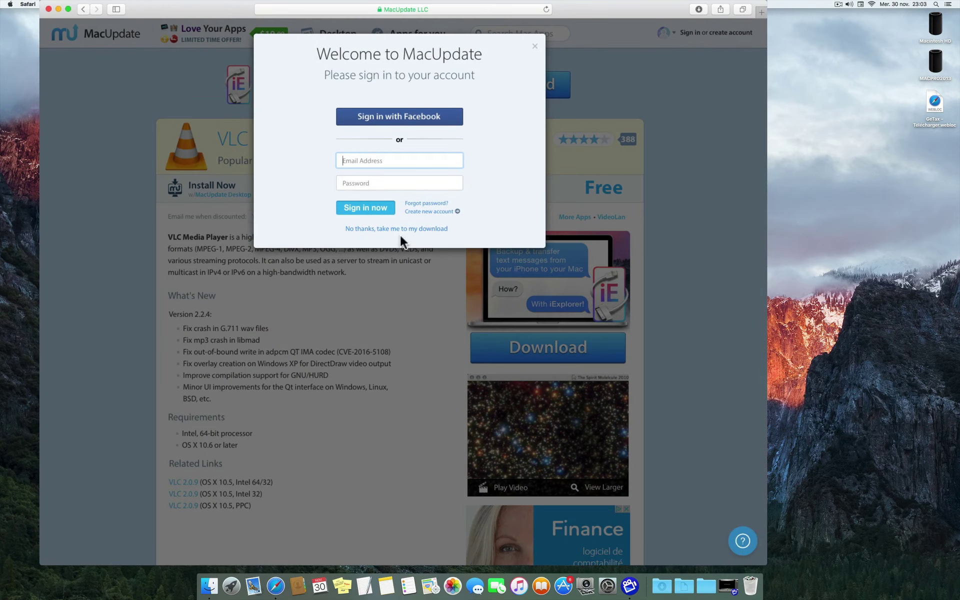
pyautogui.click(402, 230)
pyautogui.click(402, 230)
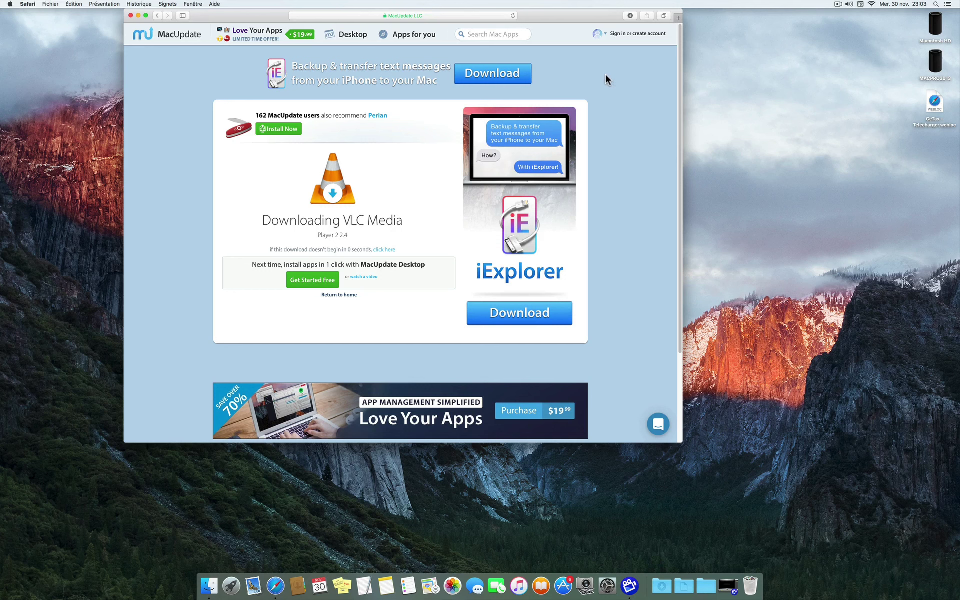
# Step: Search the MacUpdate app catalogue for "Libre office"
pyautogui.click(477, 34)
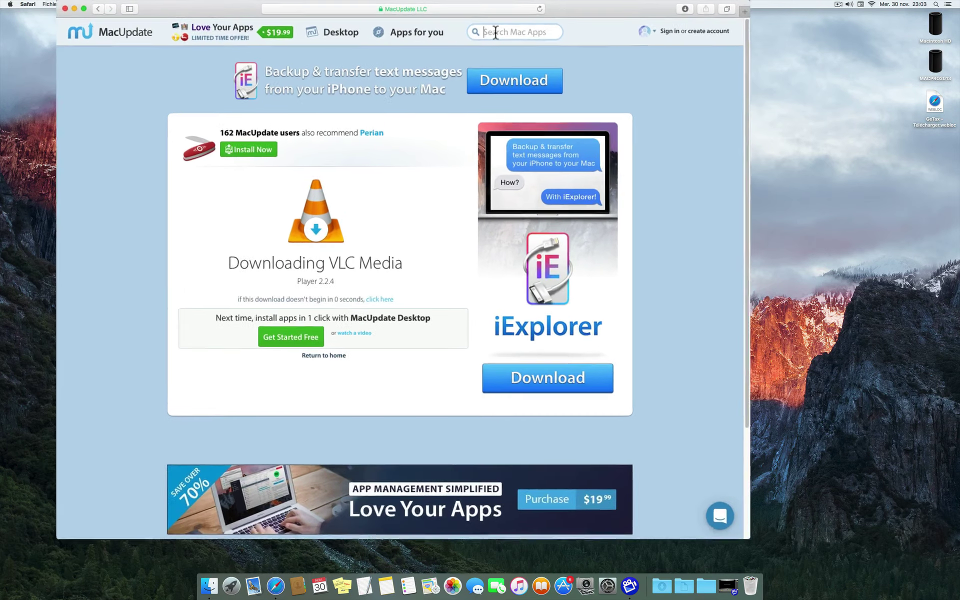
pyautogui.write('L')
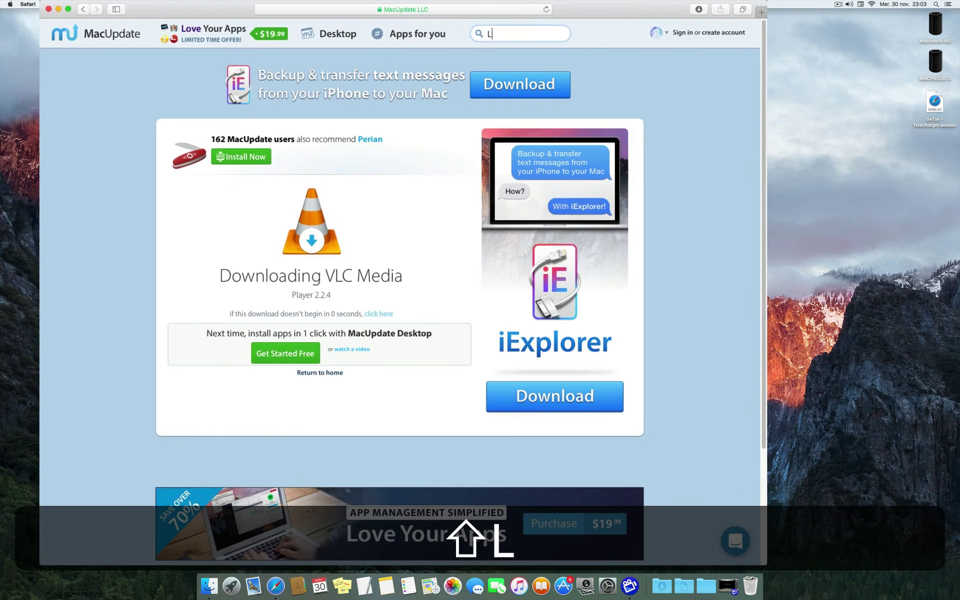
pyautogui.write('ibre office')
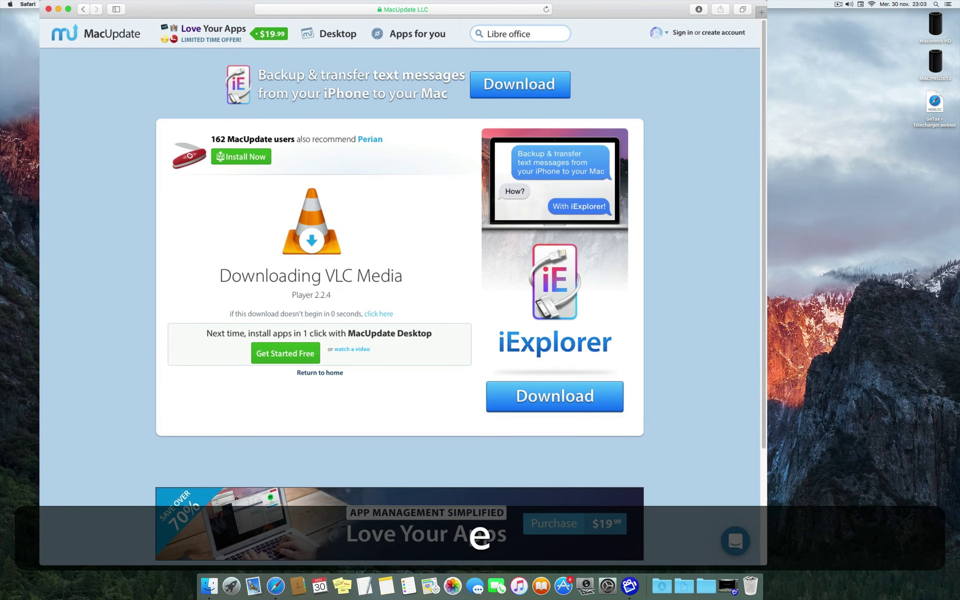
pyautogui.press('Return')
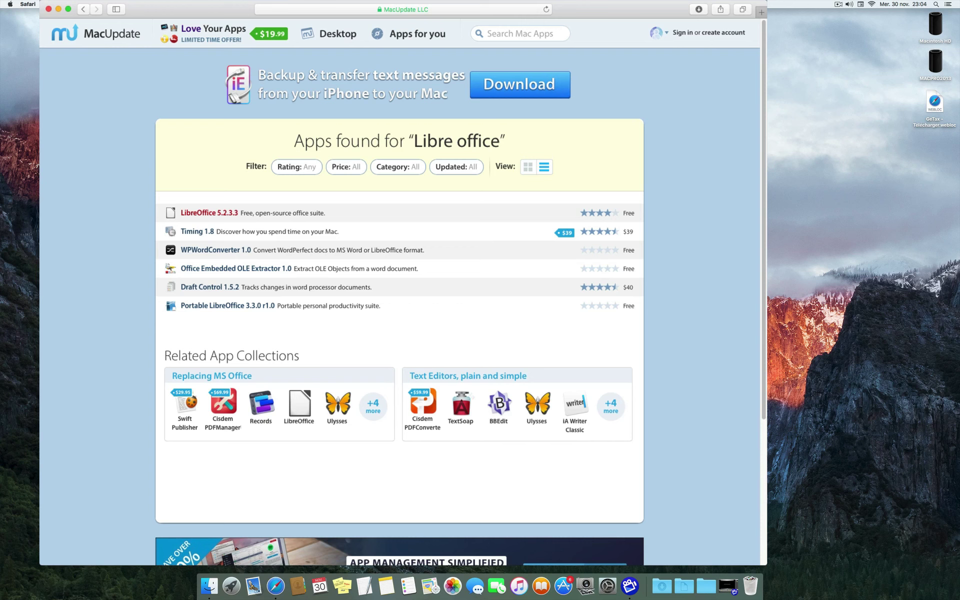
# Step: Download LibreOffice 5.2.3.3 from its MacUpdate entry without signing in, and check its progress in the downloads list
pyautogui.click(199, 212)
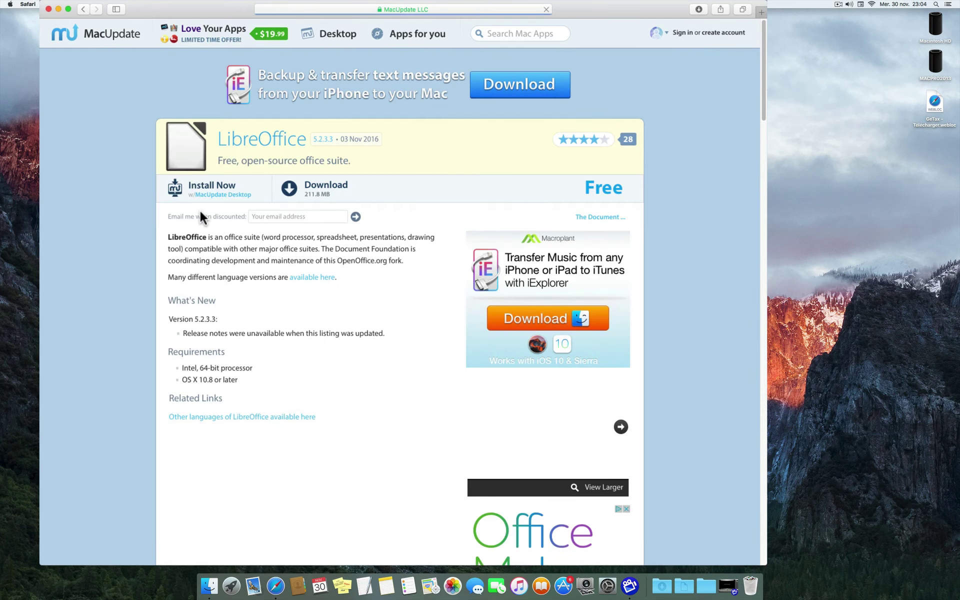
pyautogui.click(290, 189)
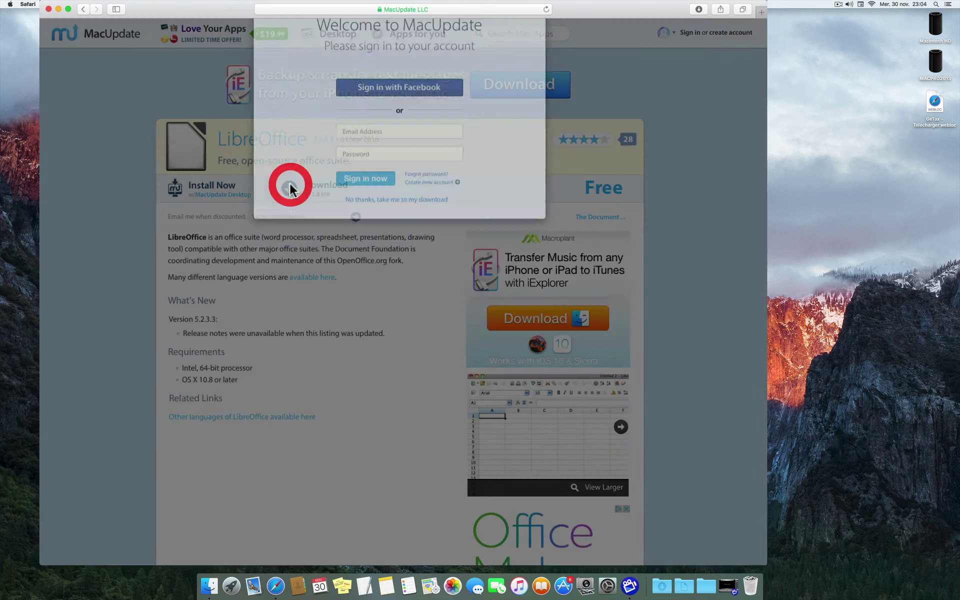
pyautogui.click(398, 230)
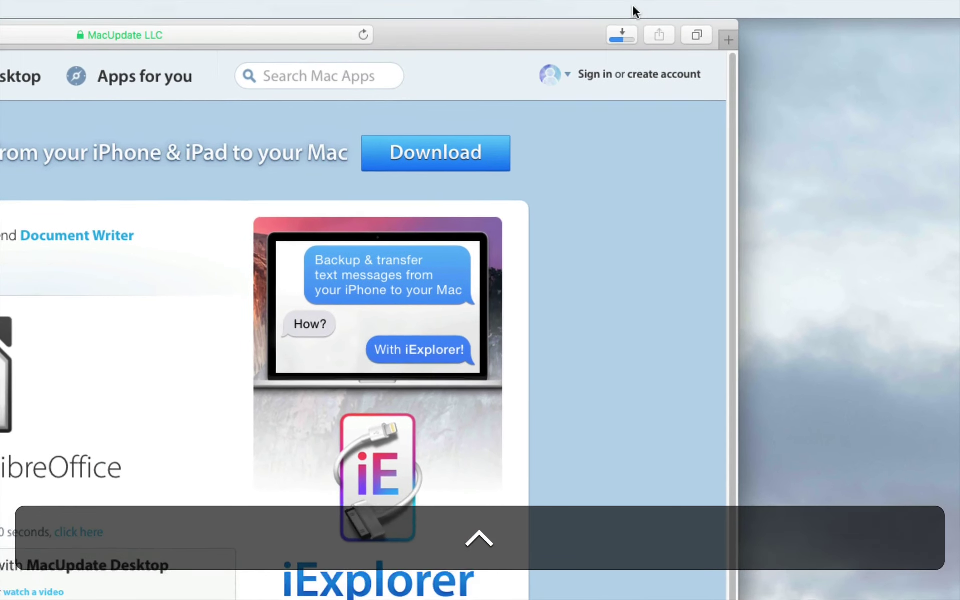
pyautogui.click(631, 34)
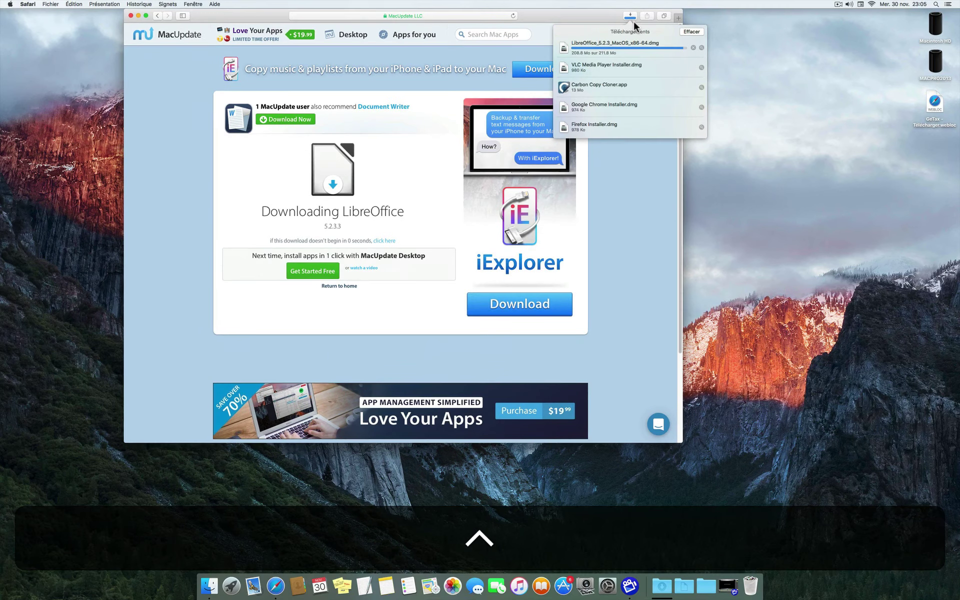
pyautogui.click(634, 192)
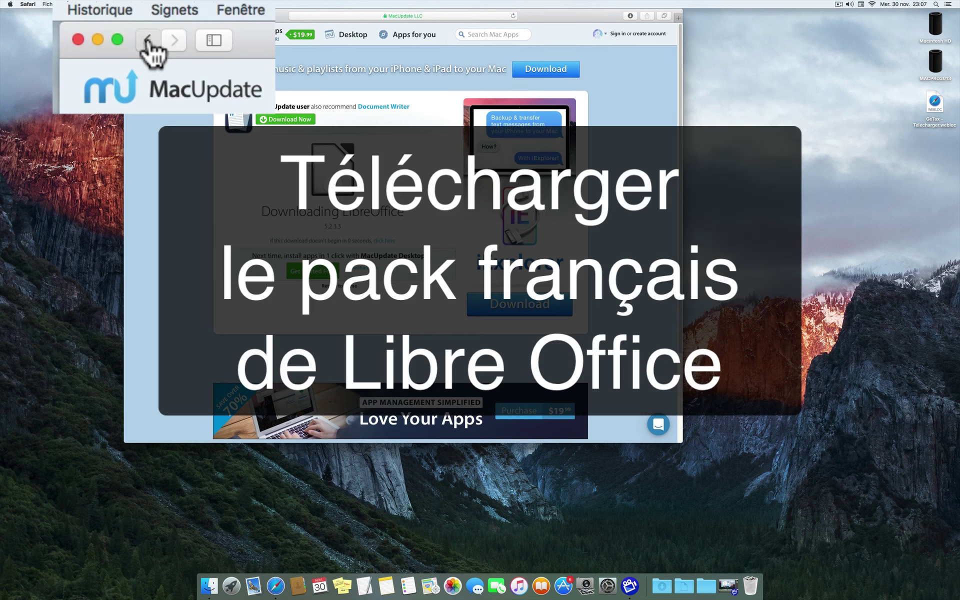
# Step: Open the page of other LibreOffice language versions from its MacUpdate entry, and check the contents of the Downloads folder
pyautogui.click(158, 17)
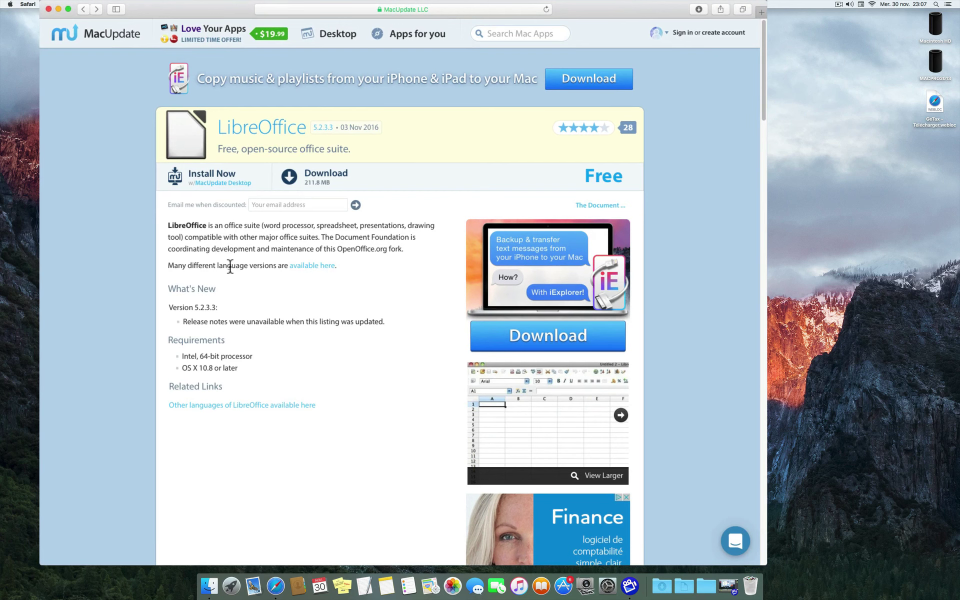
pyautogui.click(305, 266)
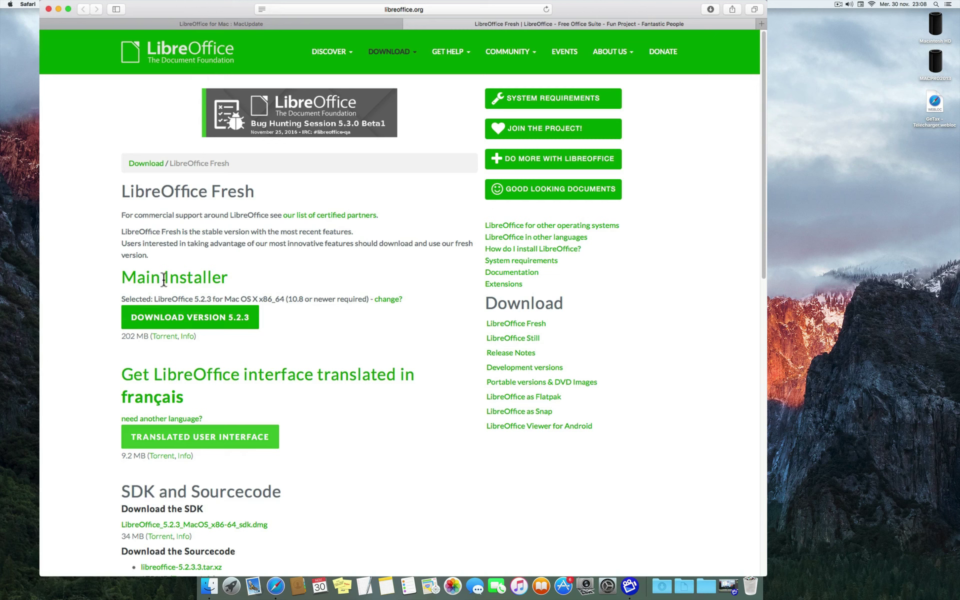
pyautogui.scroll(-2, 97, 328)
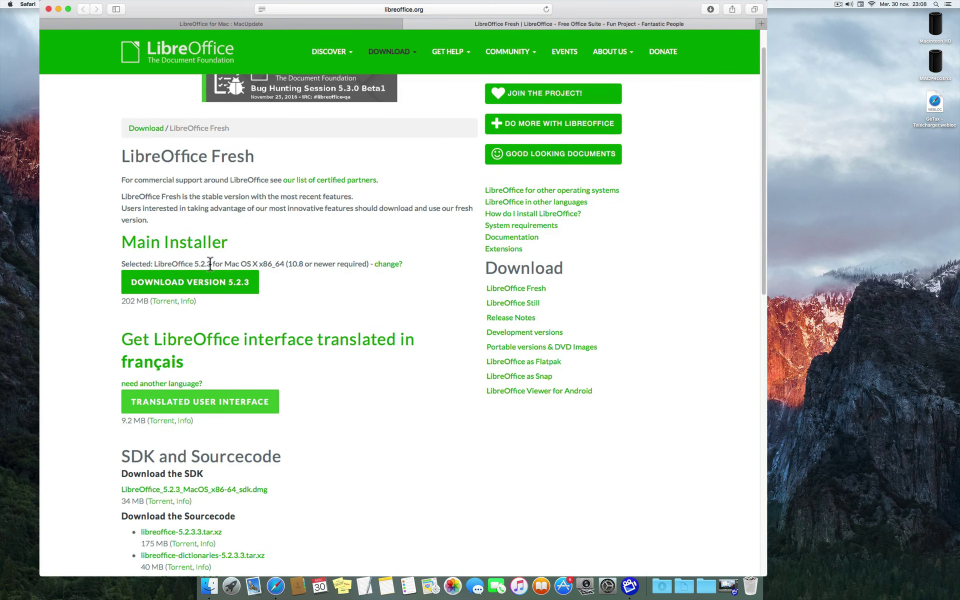
pyautogui.rightClick(665, 580)
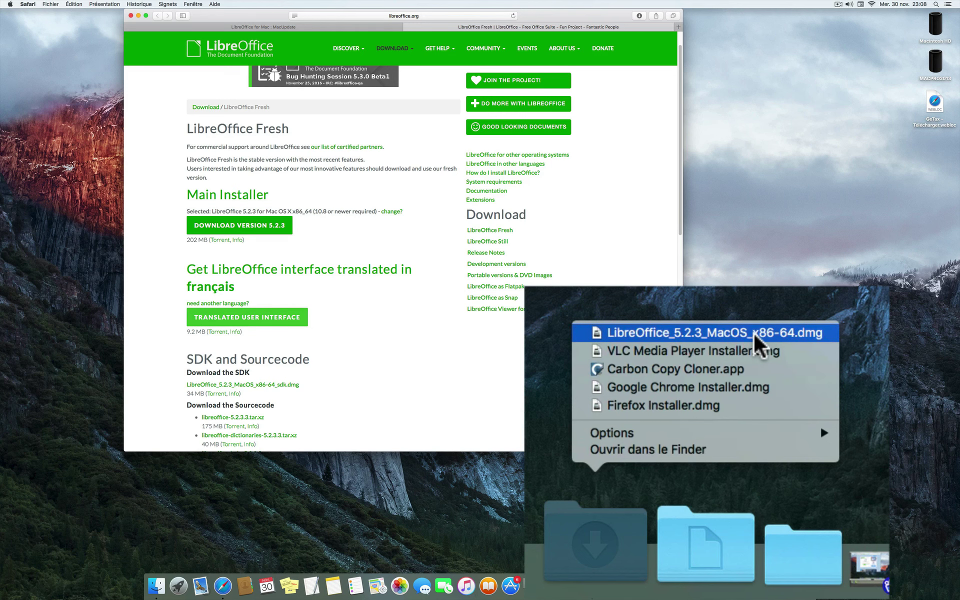
pyautogui.click(574, 387)
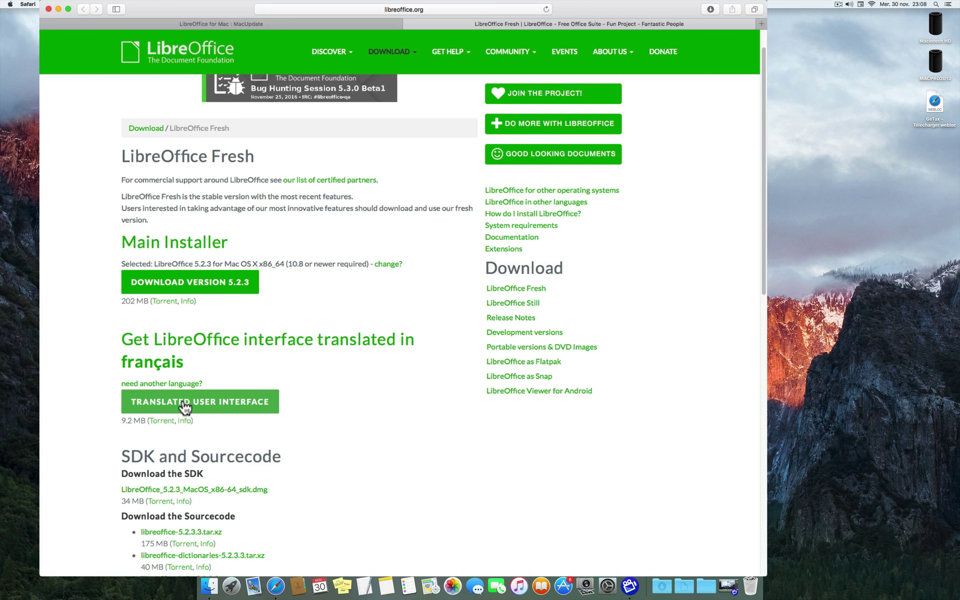
# Step: Choose French as the LibreOffice language and download the translated user interface for version 5.2.3
pyautogui.click(151, 384)
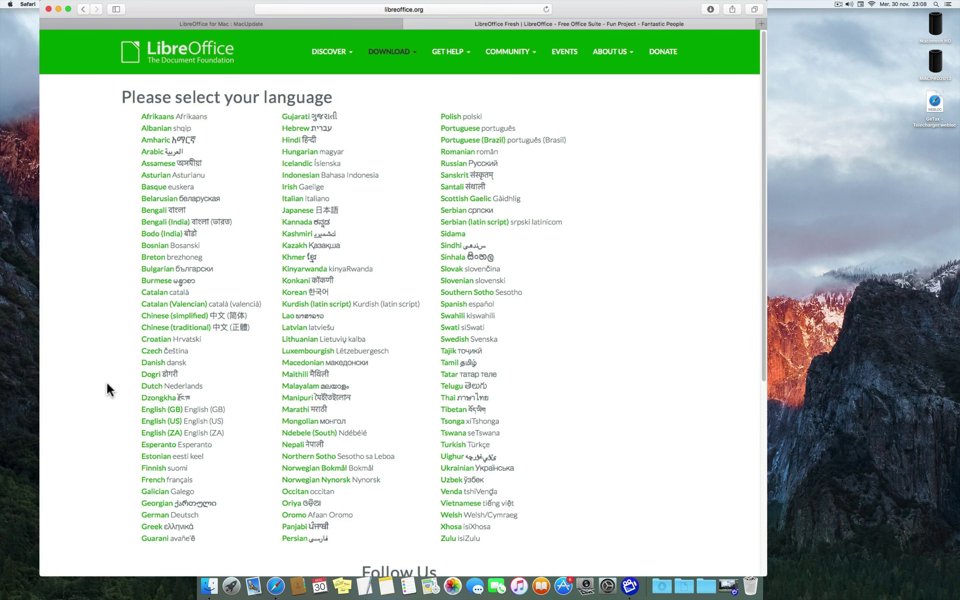
pyautogui.click(151, 481)
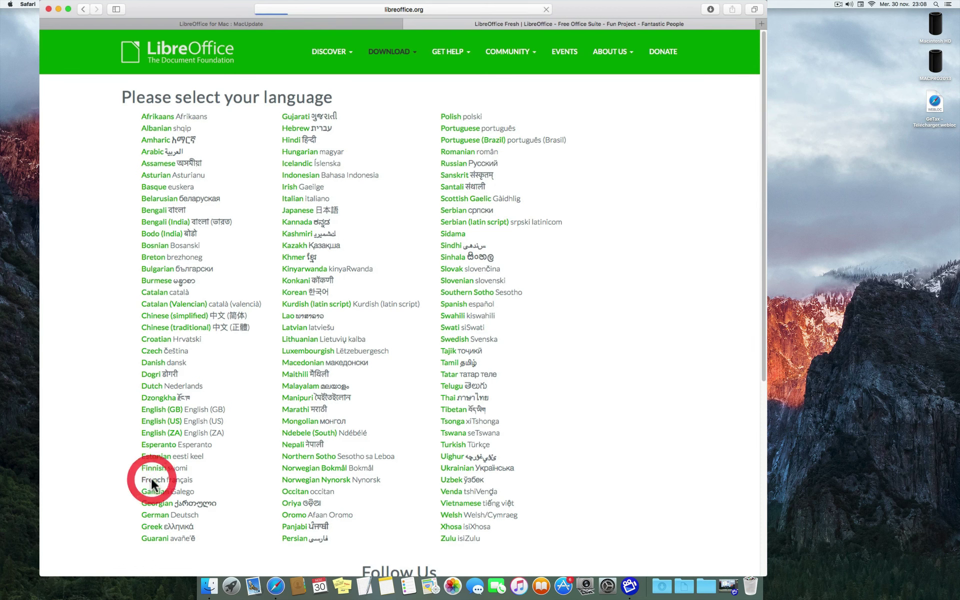
pyautogui.scroll(-3, 149, 478)
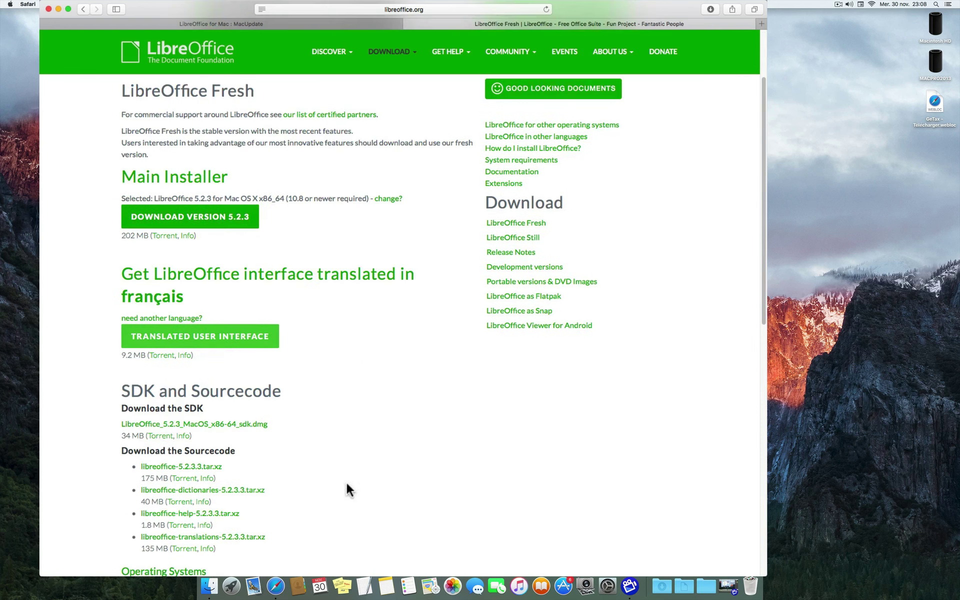
pyautogui.click(193, 340)
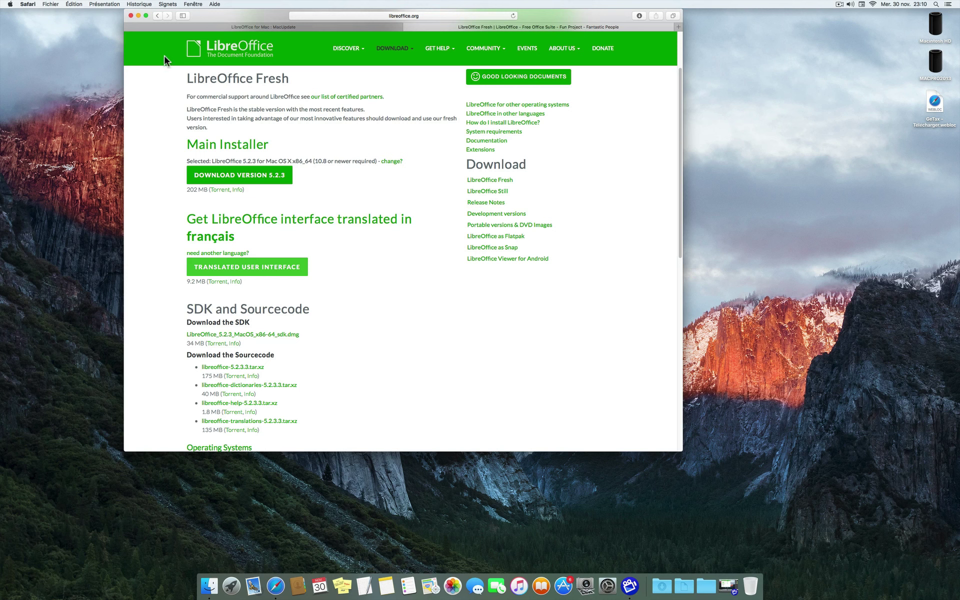
# Step: Quit Safari and view the files in the Téléchargements folder from the Dock
pyautogui.click(27, 4)
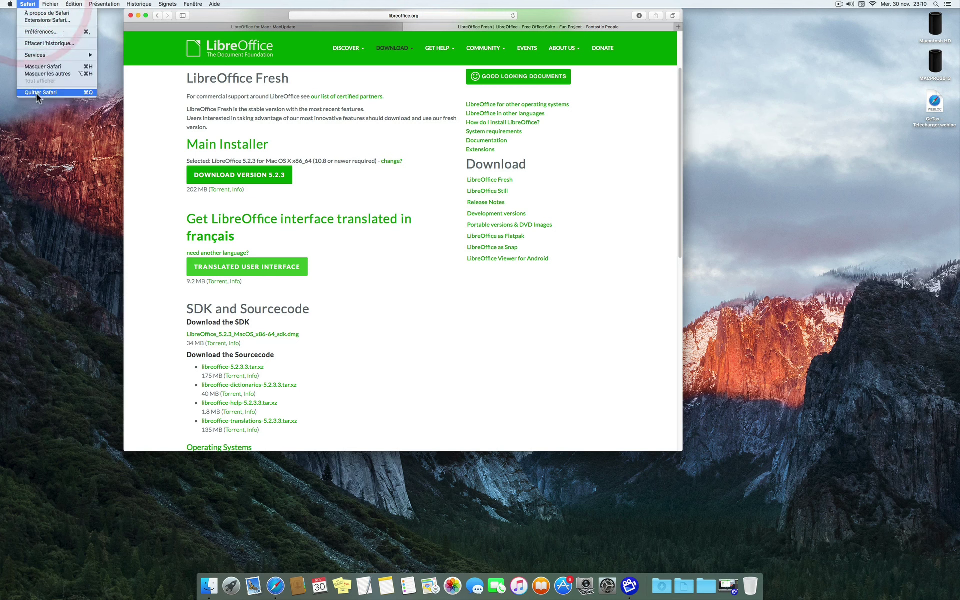
pyautogui.click(34, 92)
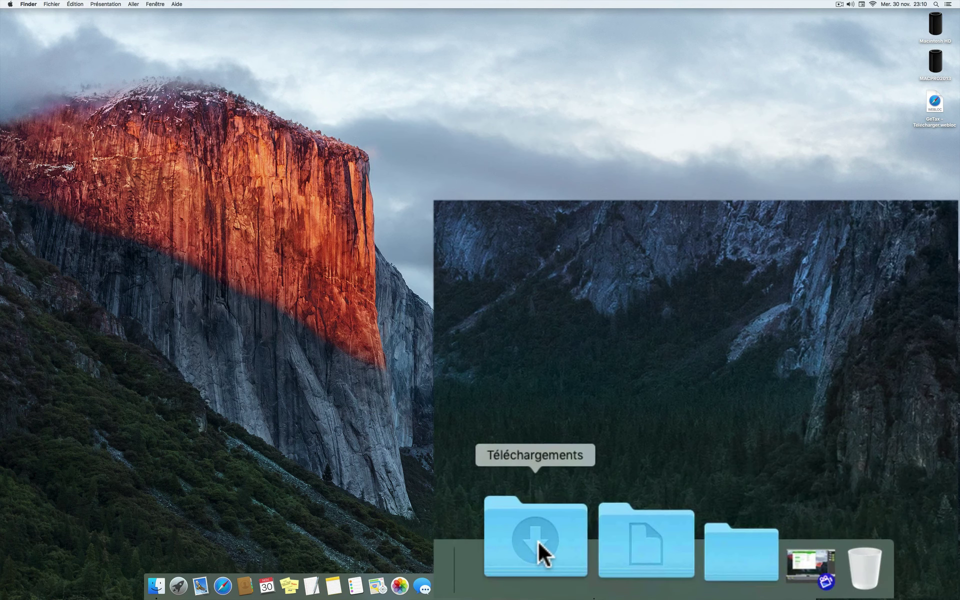
pyautogui.click(538, 541)
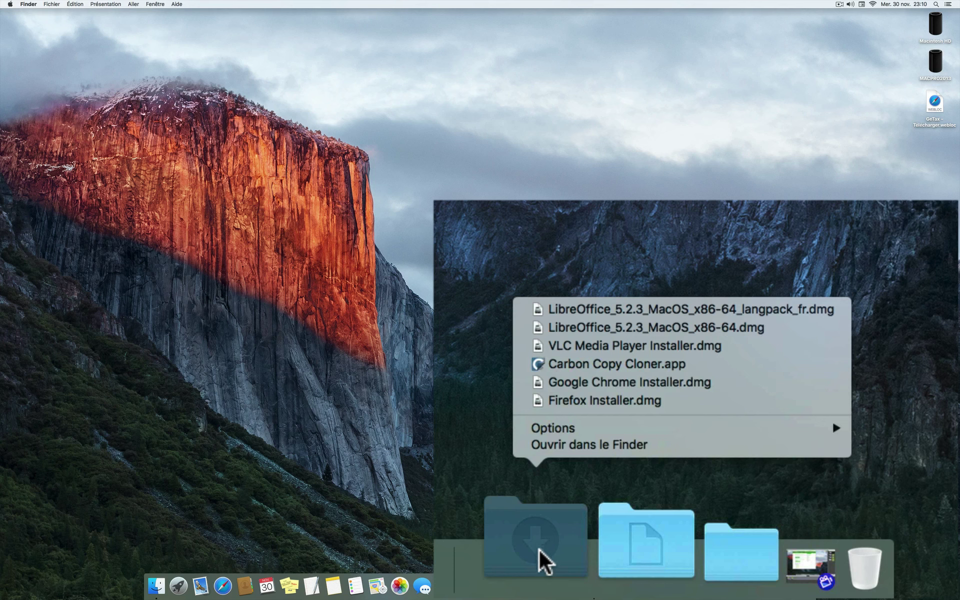
pyautogui.click(614, 505)
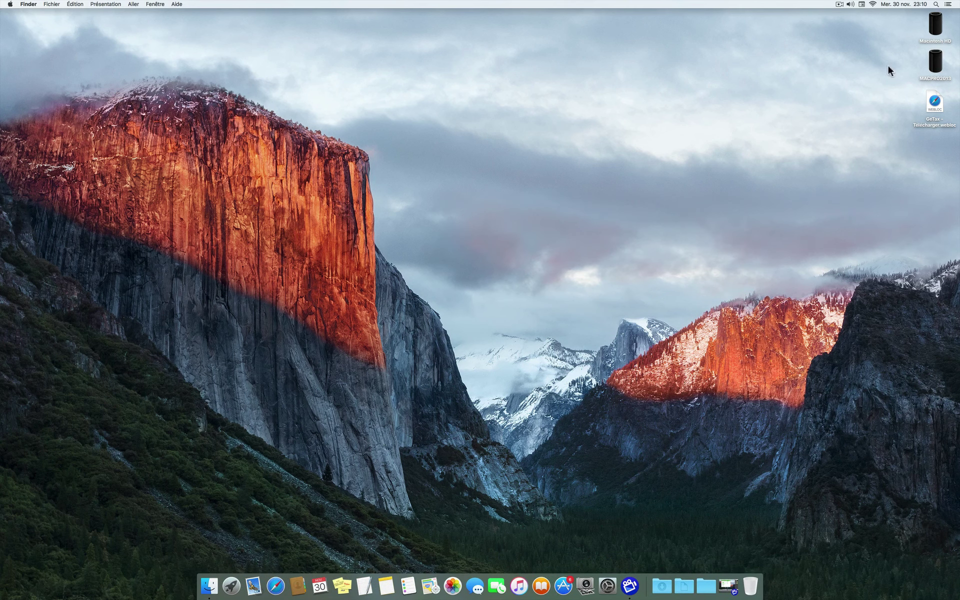
# Step: Open the Téléchargements folder from Macintosh HD through Utilisateurs and the home folder, widening the Finder window to show full file names
pyautogui.doubleClick(935, 24)
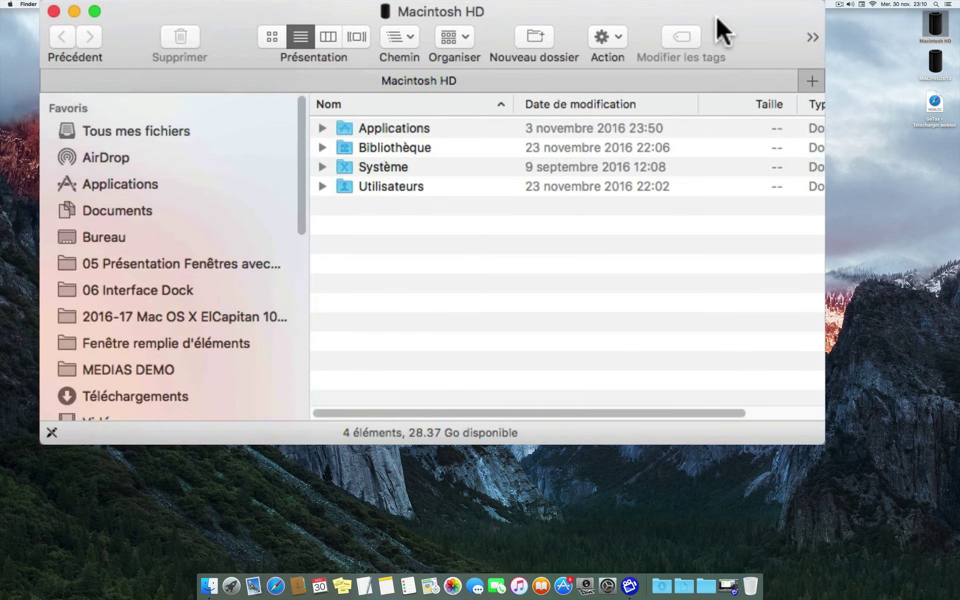
pyautogui.doubleClick(347, 189)
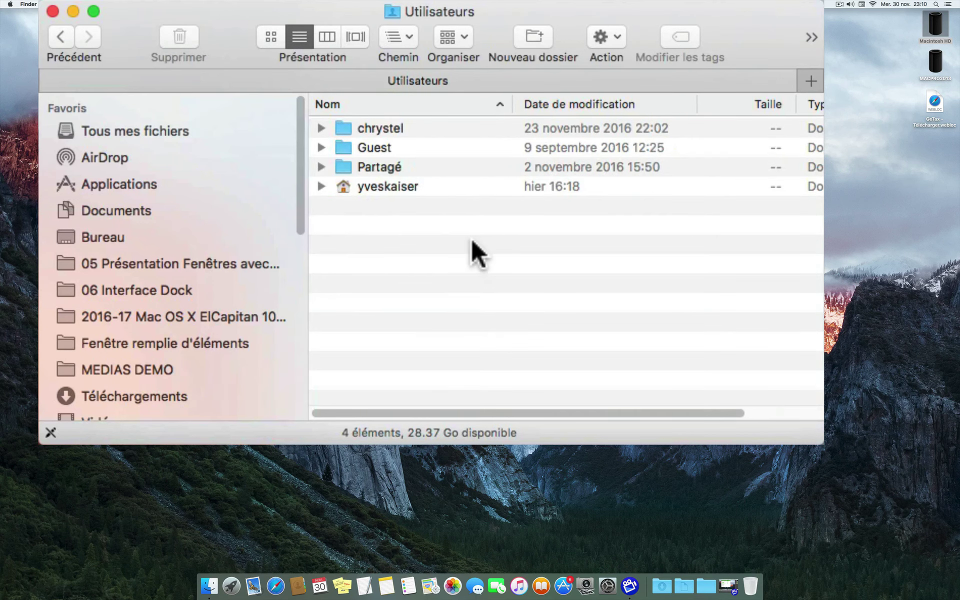
pyautogui.doubleClick(344, 185)
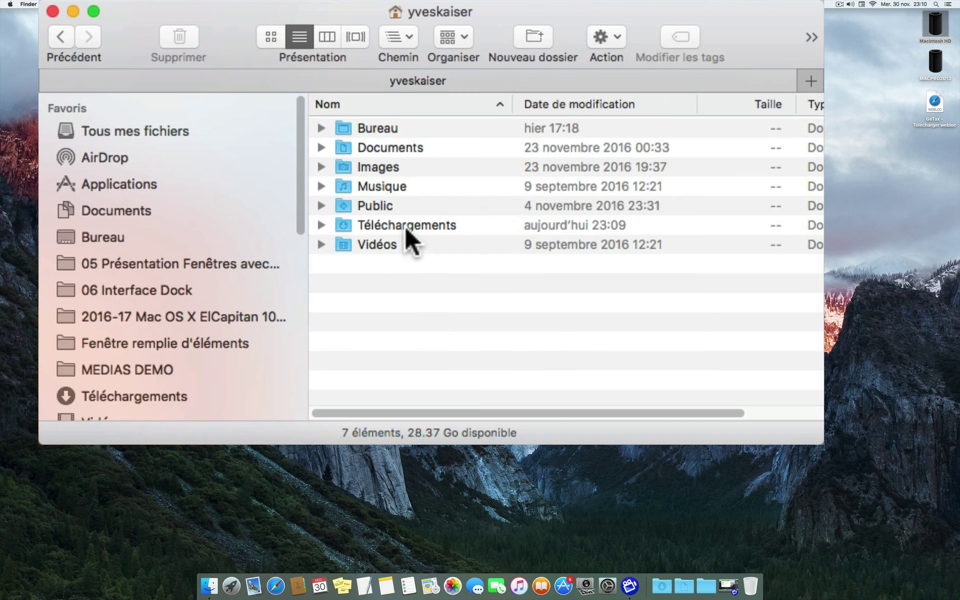
pyautogui.click(345, 226)
pyautogui.click(322, 225)
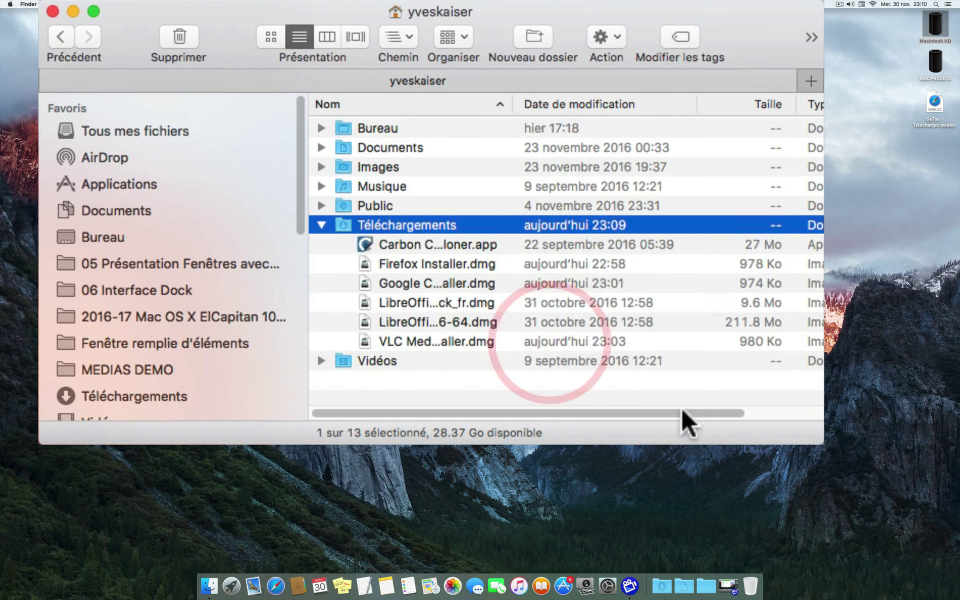
pyautogui.moveTo(821, 442); pyautogui.dragTo(959, 463)
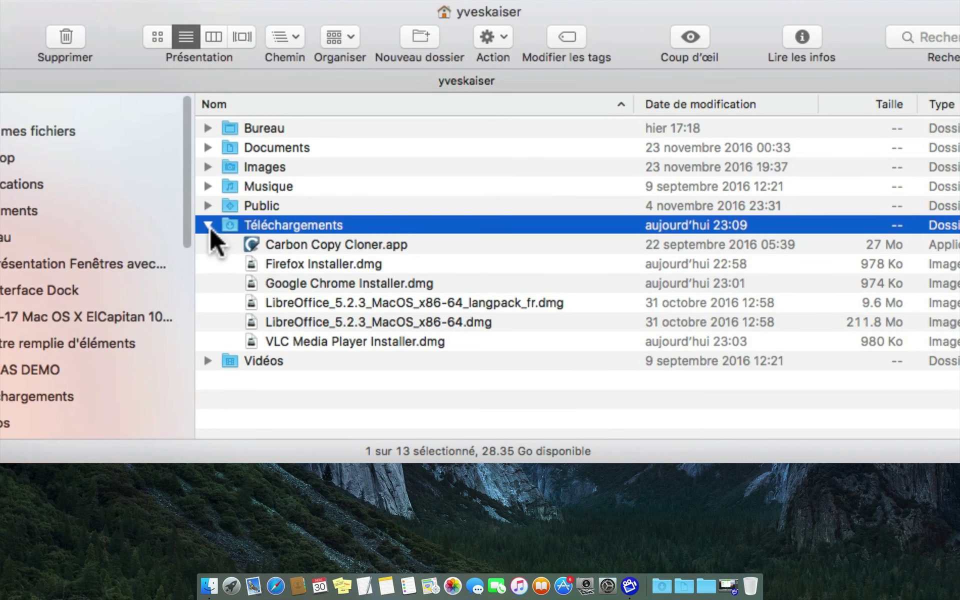
pyautogui.doubleClick(228, 225)
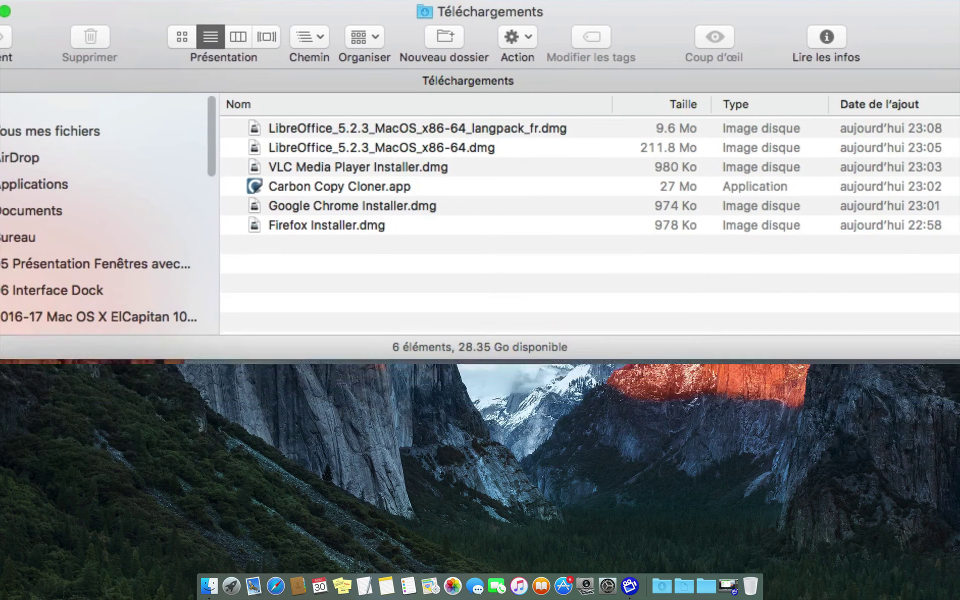
# Step: Enlarge the Téléchargements window and examine the downloaded LibreOffice, VLC, Google Chrome and Firefox disk images
pyautogui.click(840, 335)
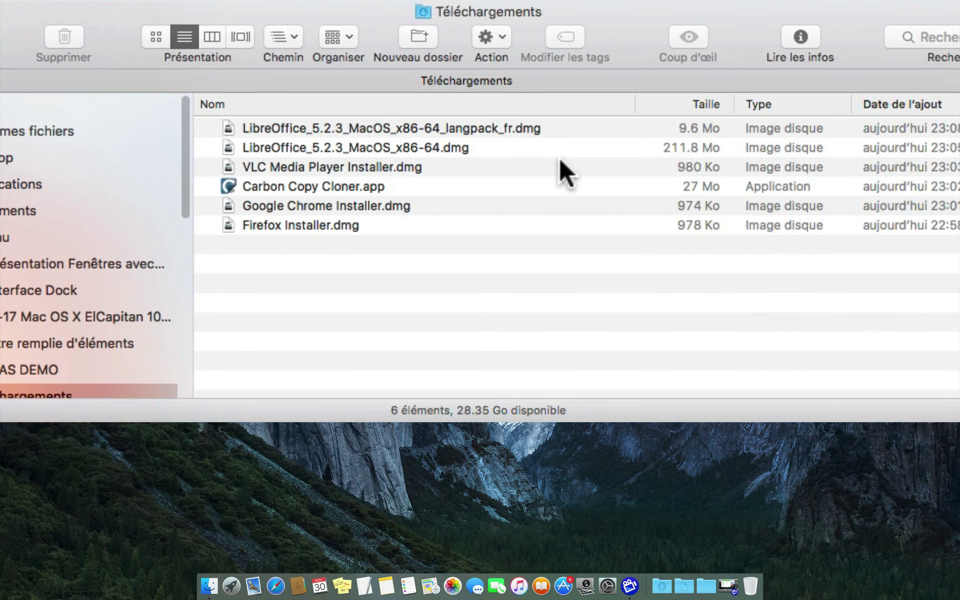
pyautogui.click(527, 127)
pyautogui.click(353, 128)
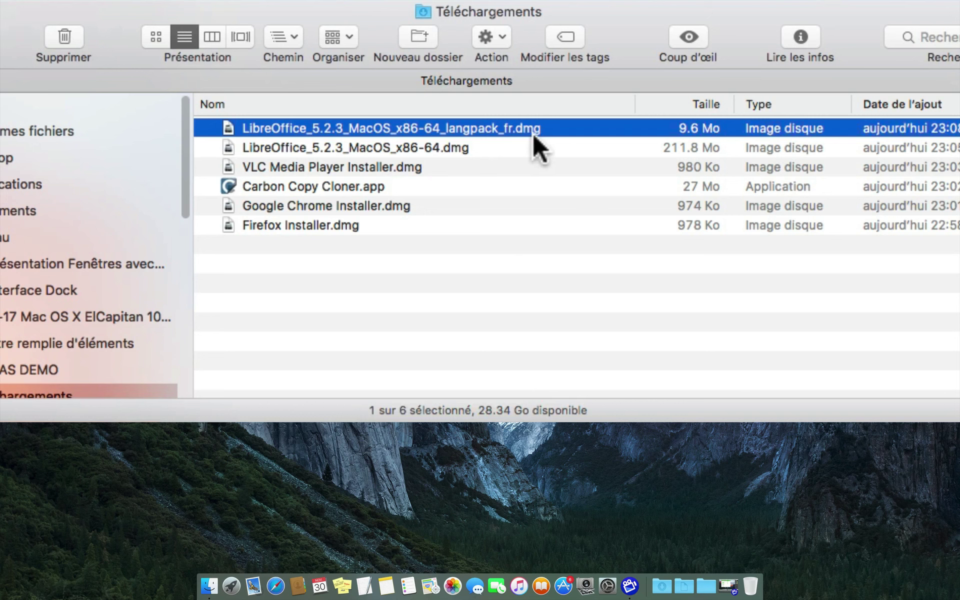
pyautogui.click(456, 145)
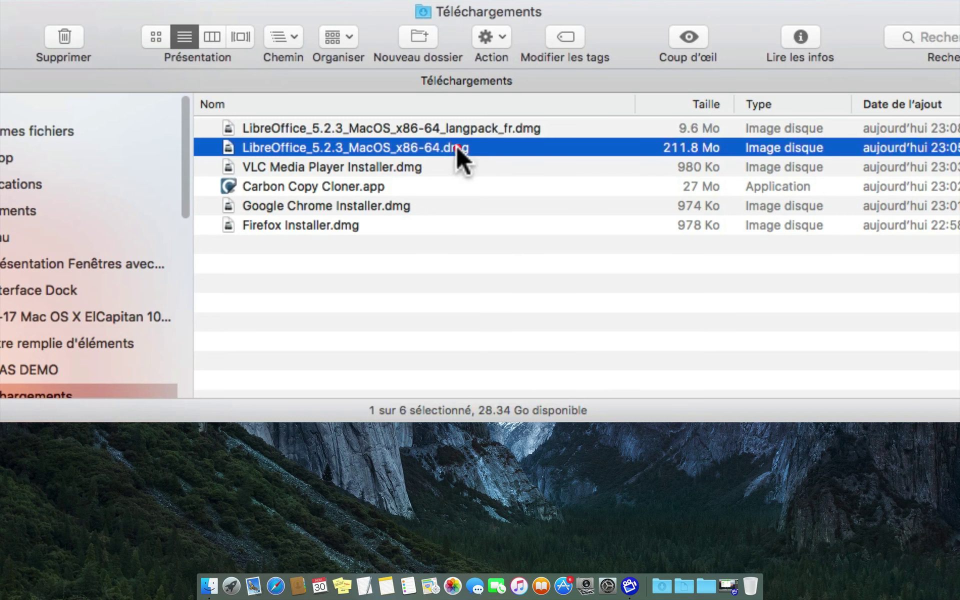
pyautogui.click(411, 166)
pyautogui.click(390, 207)
pyautogui.click(346, 223)
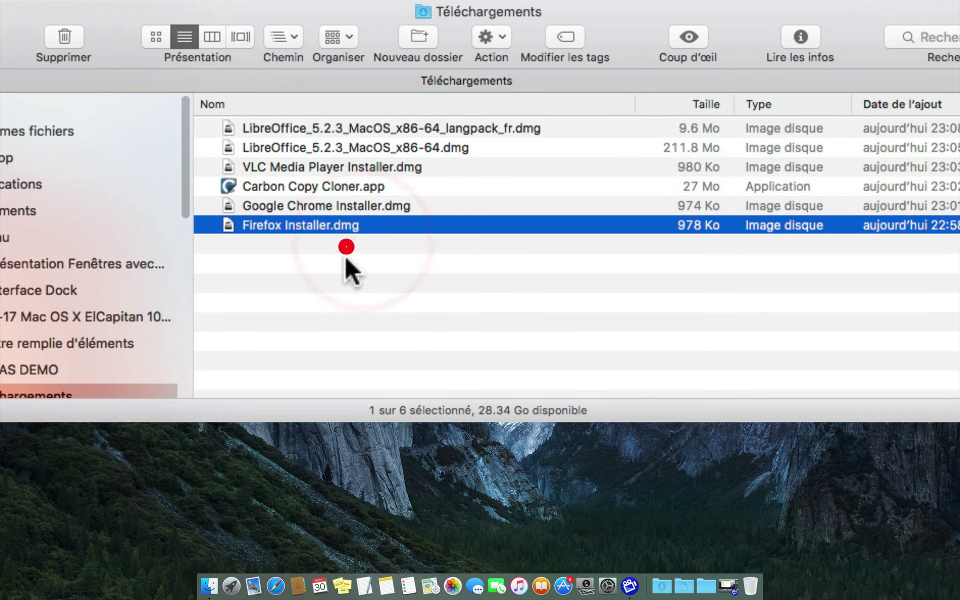
pyautogui.click(345, 275)
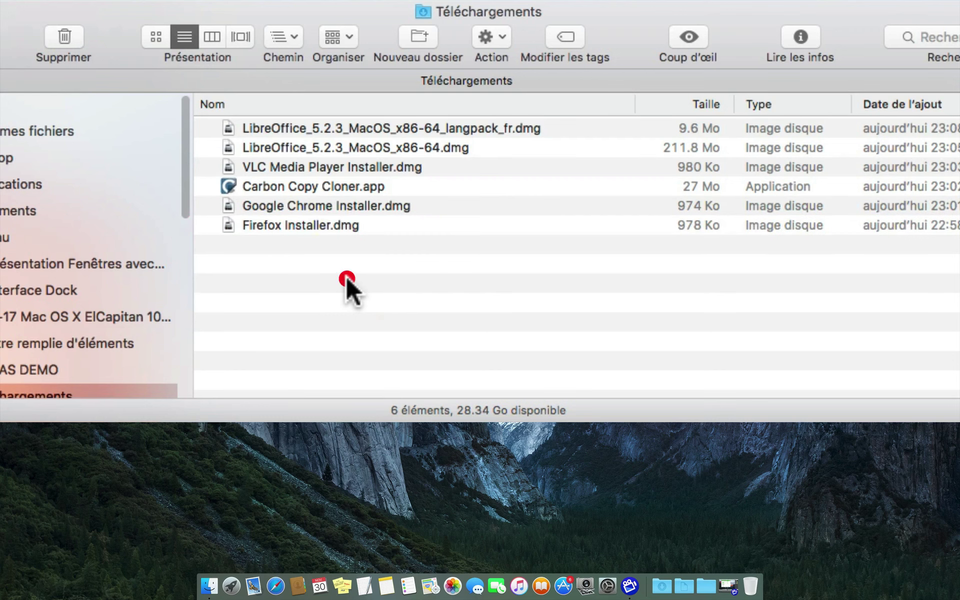
# Step: Move Carbon Copy Cloner.app from Téléchargements into the Applications folder
pyautogui.click(329, 185)
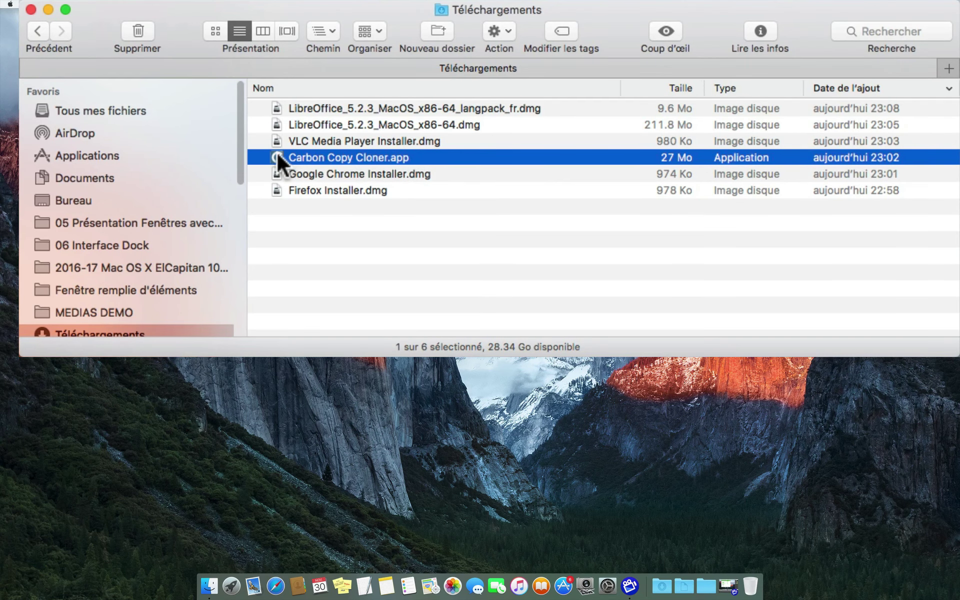
pyautogui.moveTo(278, 153); pyautogui.dragTo(93, 156)
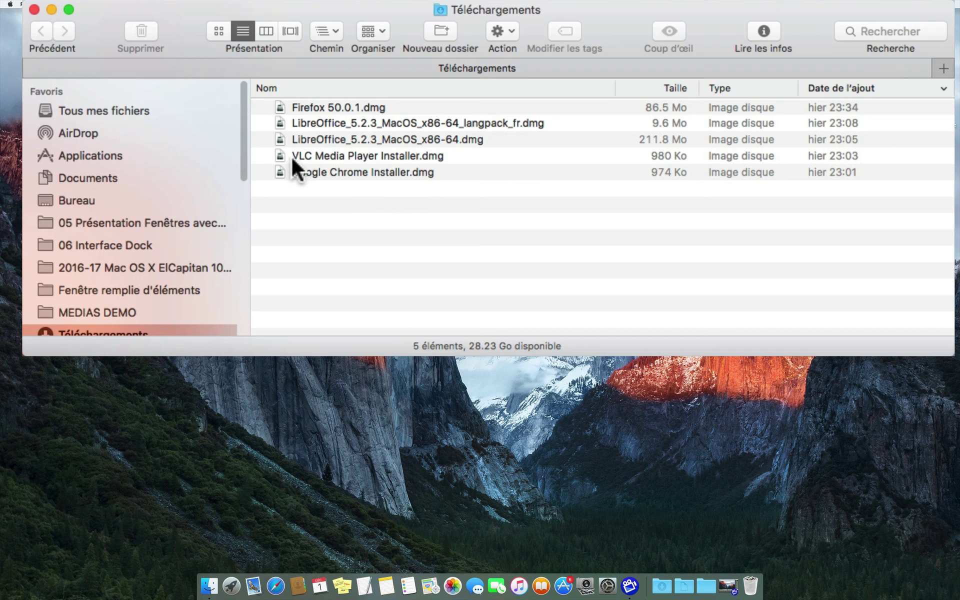
# Step: Mount VLC Media Player Installer.dmg and launch MacUpdate Installer.app from it, allowing the downloaded application to open
pyautogui.click(338, 155)
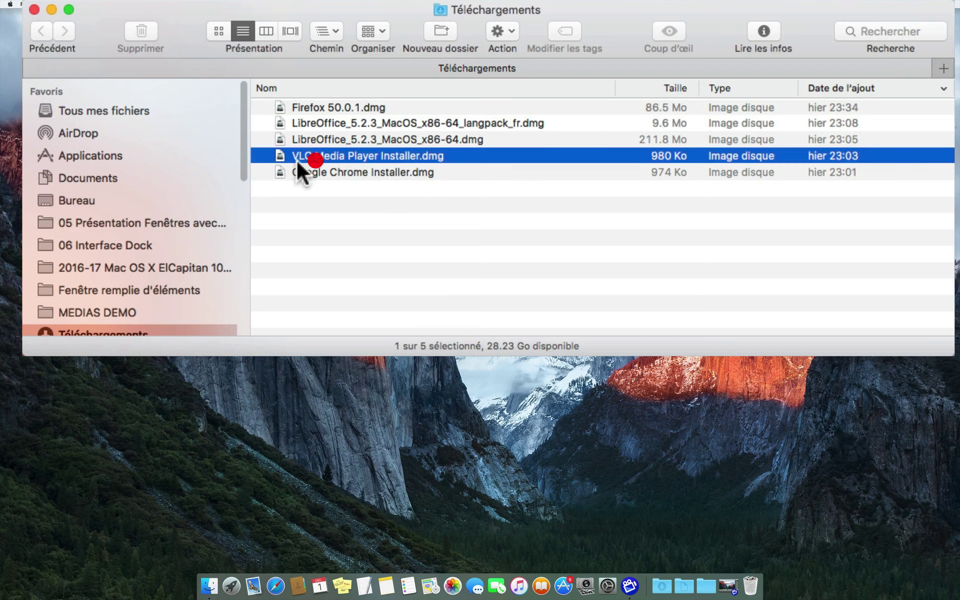
pyautogui.click(278, 154)
pyautogui.doubleClick(278, 154)
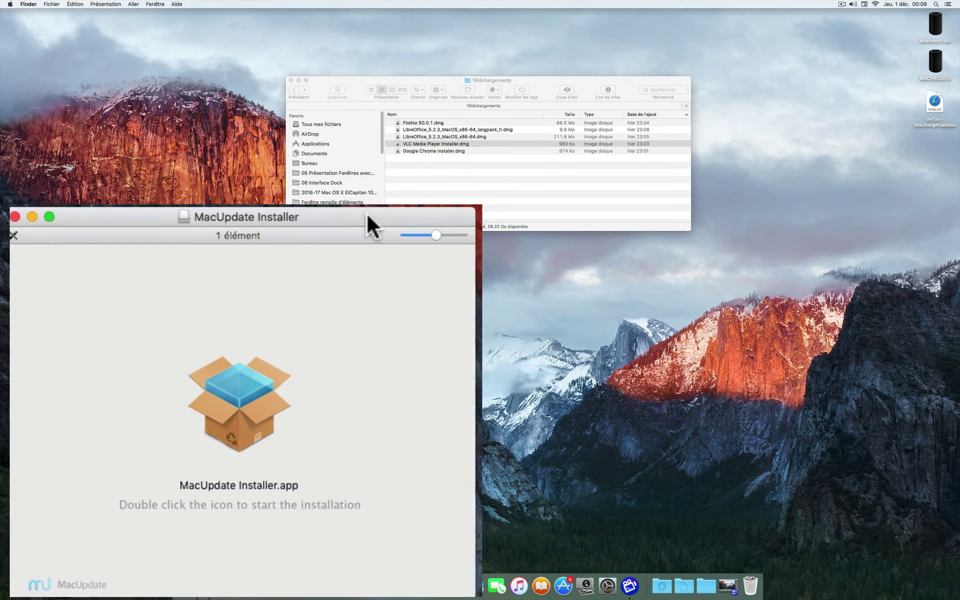
pyautogui.moveTo(366, 215); pyautogui.dragTo(561, 138)
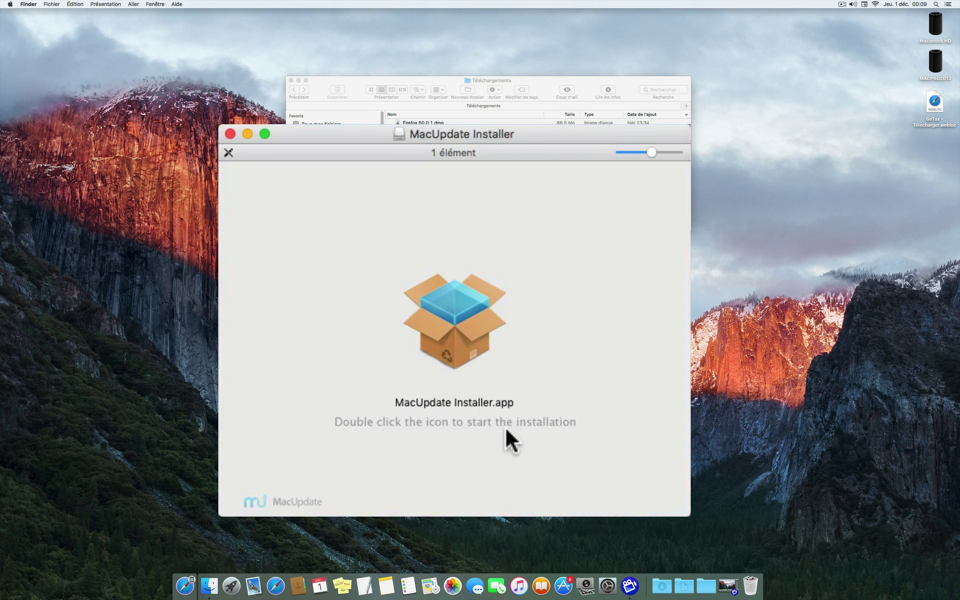
pyautogui.doubleClick(457, 310)
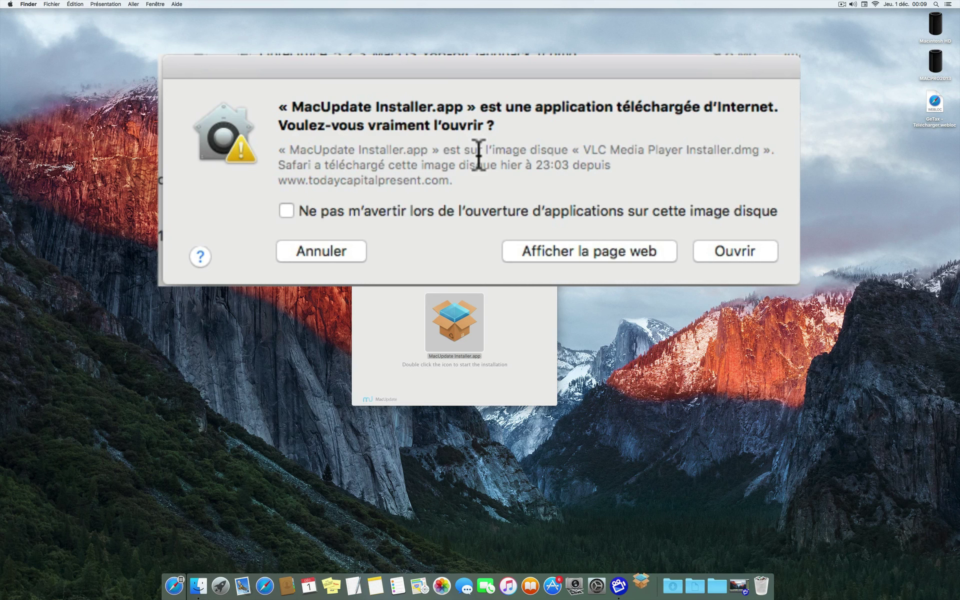
pyautogui.click(734, 251)
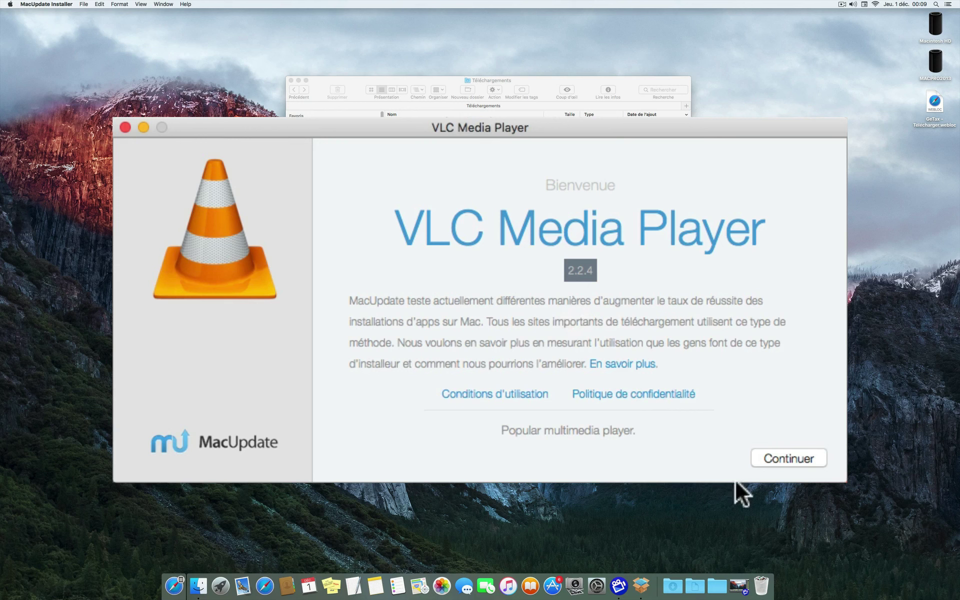
# Step: Install VLC Media Player, skipping the Yahoo search offer and entering the account password to authorise the changes
pyautogui.click(784, 455)
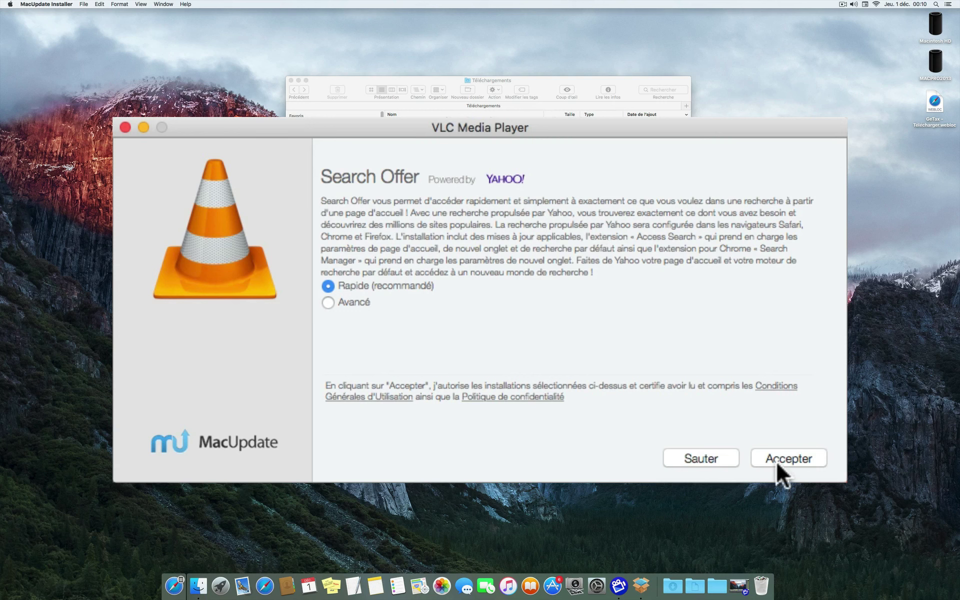
pyautogui.click(700, 457)
pyautogui.write('••••••')
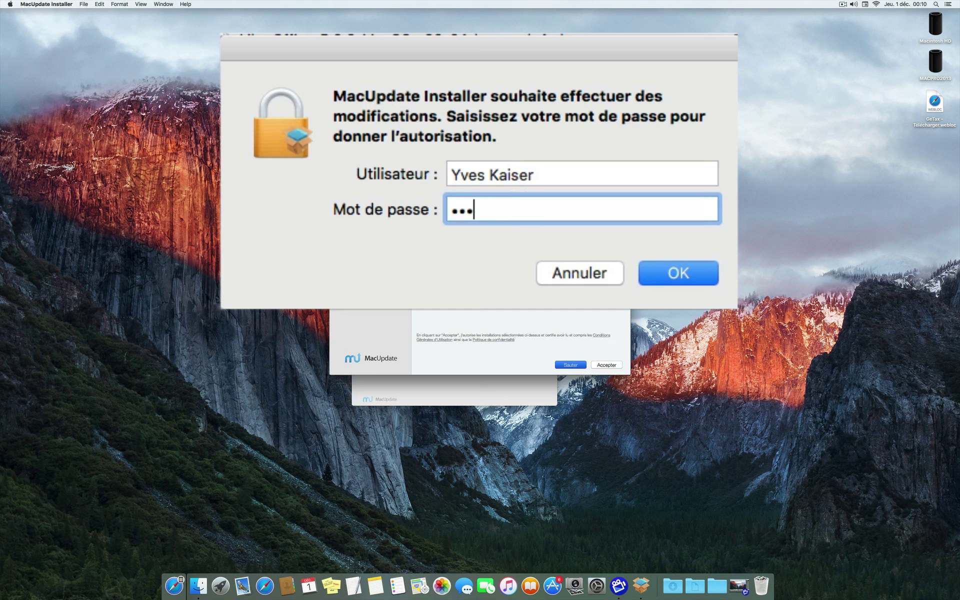
pyautogui.write('•')
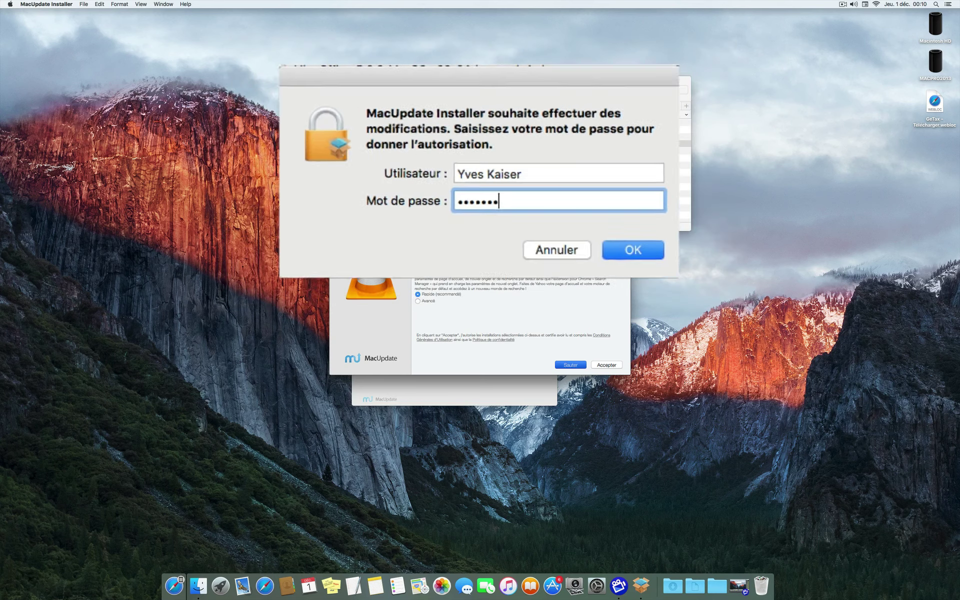
pyautogui.press('Return')
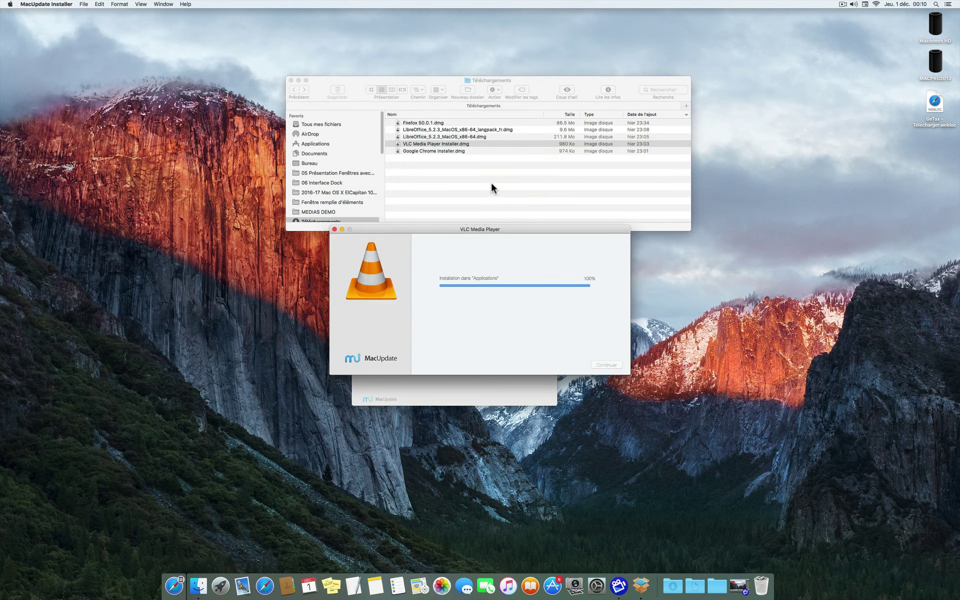
pyautogui.click(606, 365)
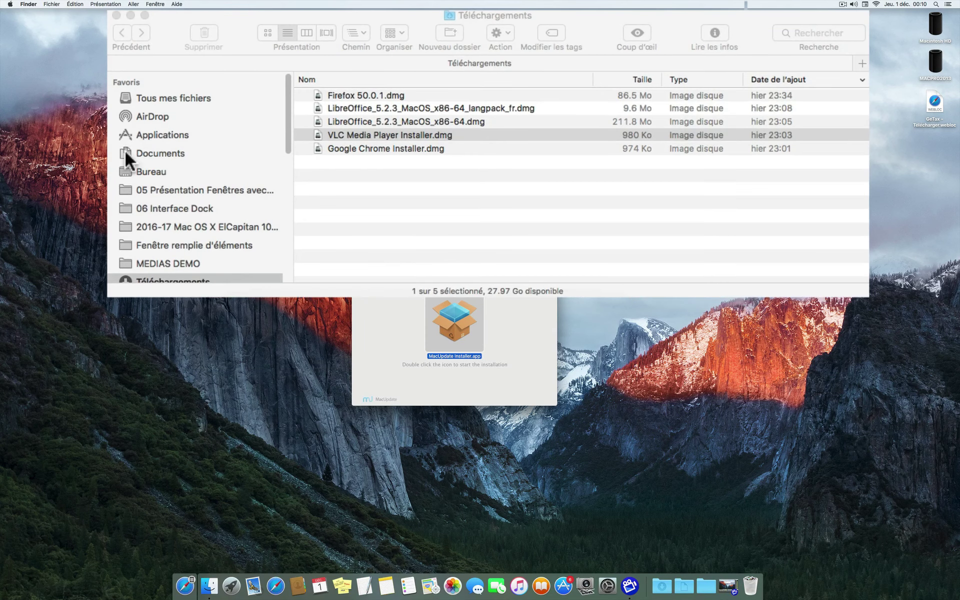
# Step: Find VLC.app in the Applications folder and add it to the Dock
pyautogui.click(124, 131)
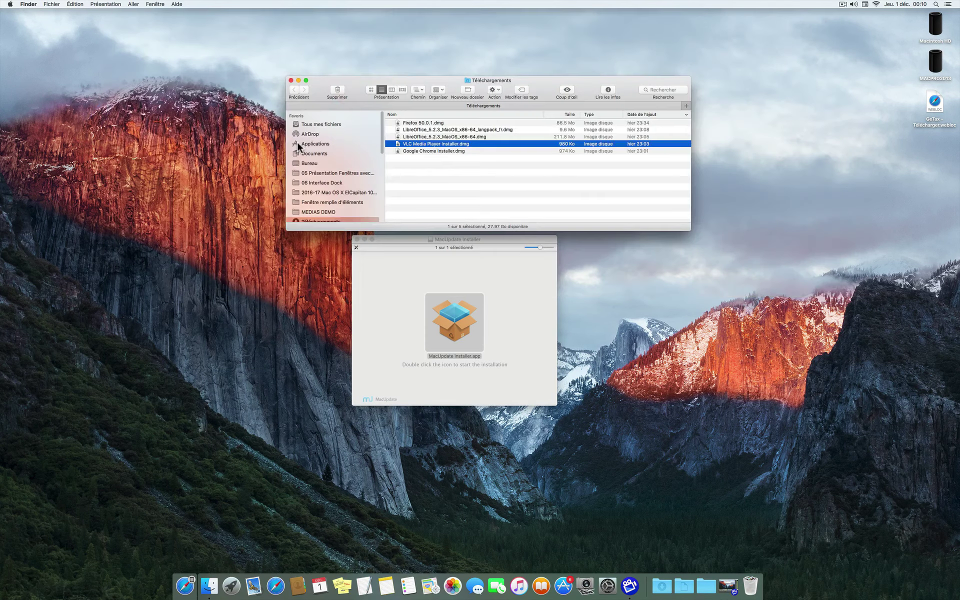
pyautogui.click(367, 500)
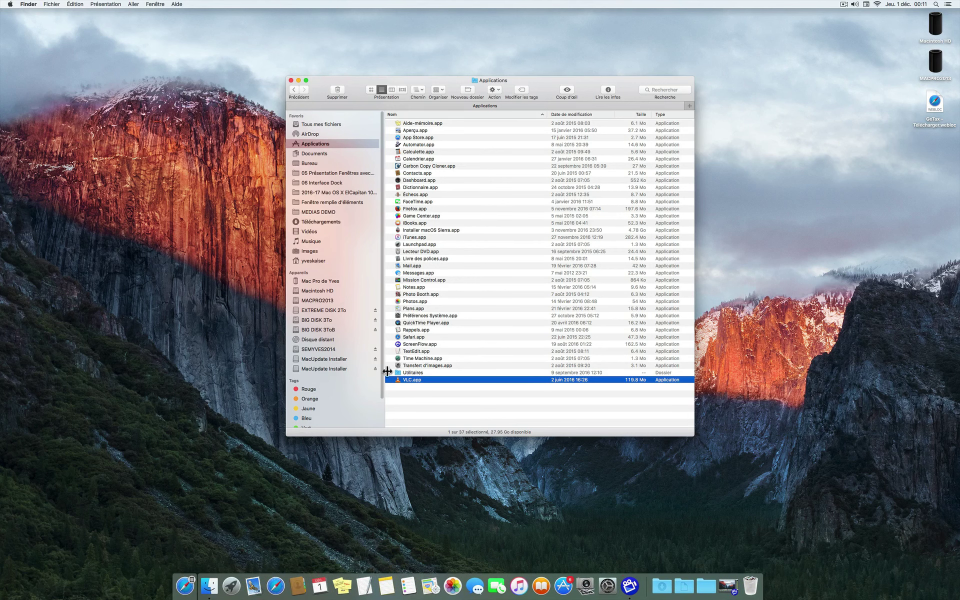
pyautogui.moveTo(397, 380); pyautogui.dragTo(548, 592)
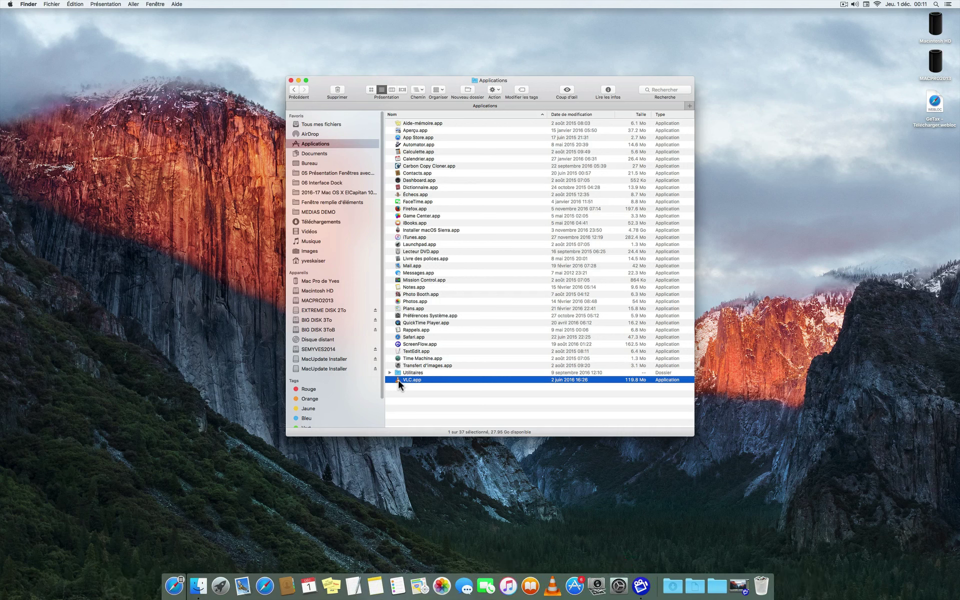
# Step: Return to the Téléchargements folder and move VLC Media Player Installer.dmg to the Trash
pyautogui.click(293, 90)
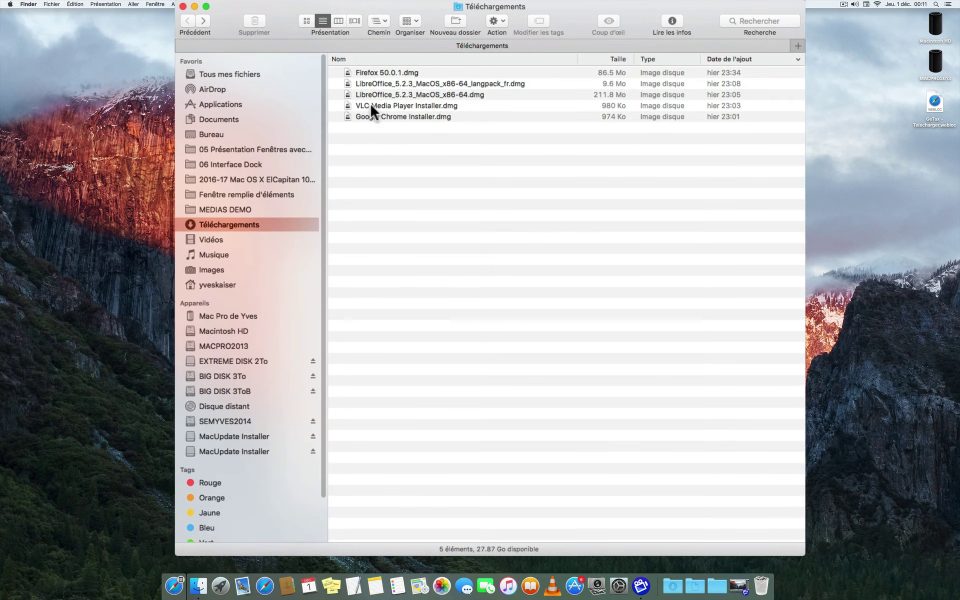
pyautogui.click(370, 105)
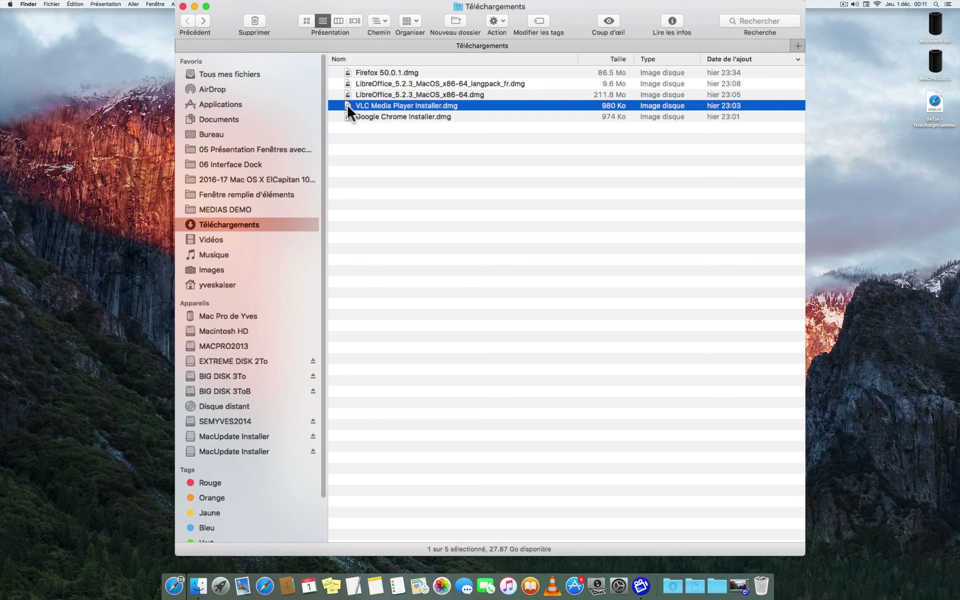
pyautogui.rightClick(347, 103)
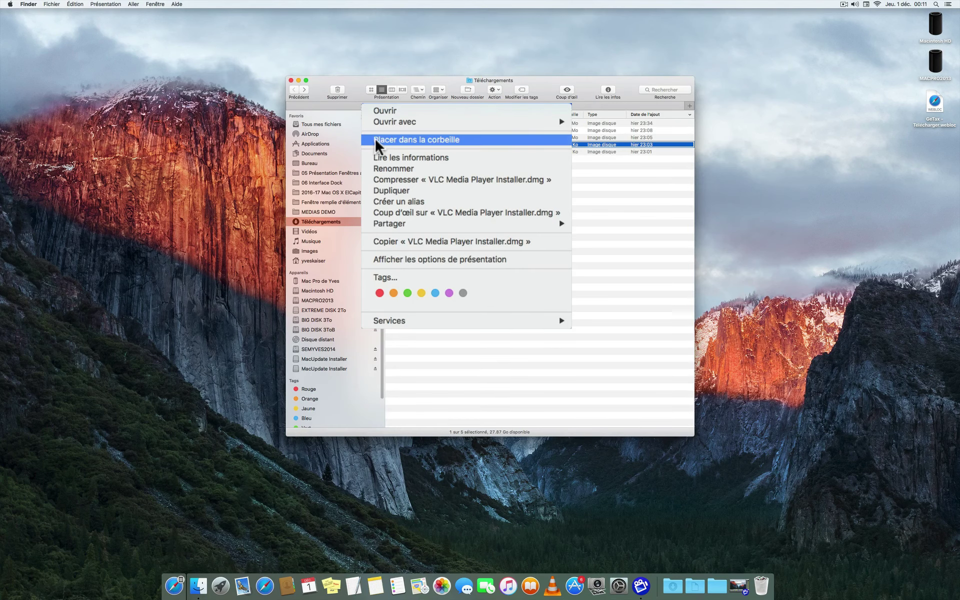
pyautogui.click(388, 139)
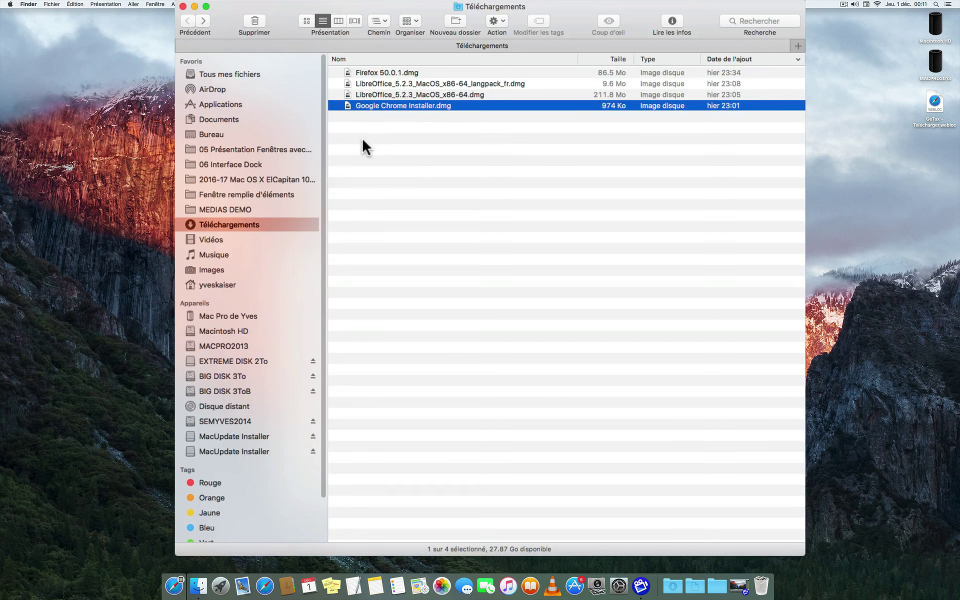
# Step: Mount Google Chrome Installer.dmg and launch its MacUpdate Installer.app, allowing the downloaded application to open
pyautogui.click(346, 105)
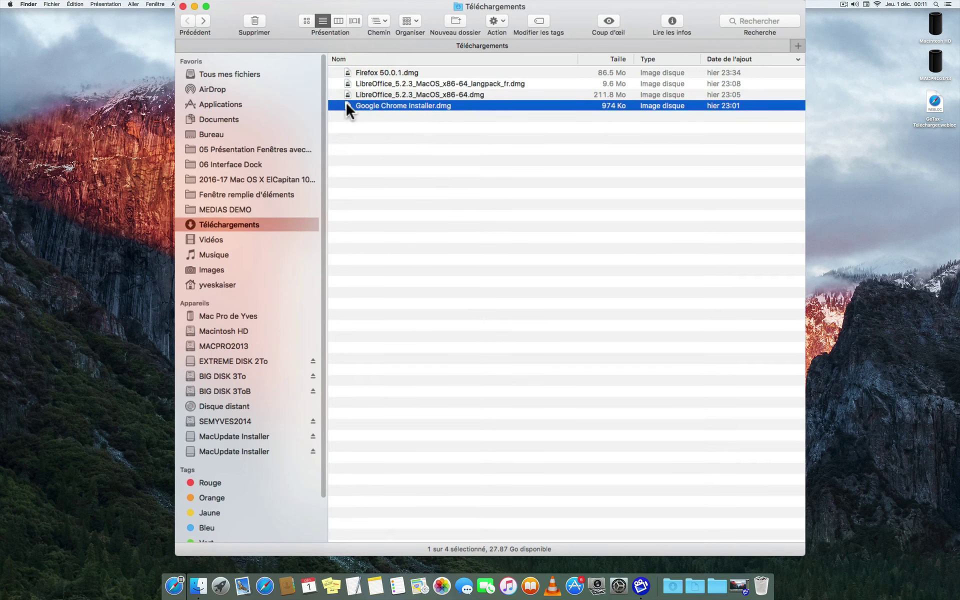
pyautogui.doubleClick(348, 108)
pyautogui.doubleClick(428, 314)
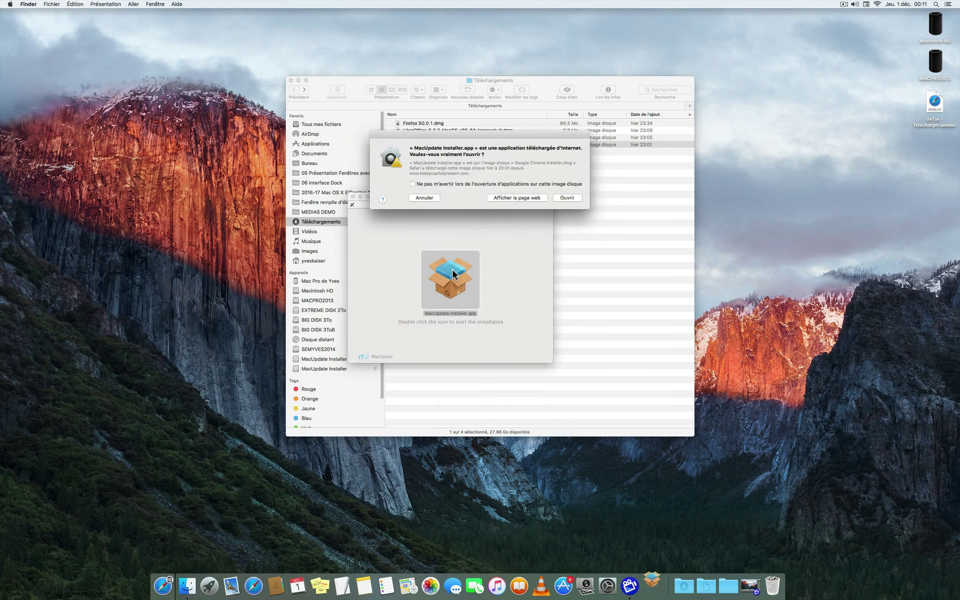
pyautogui.click(566, 197)
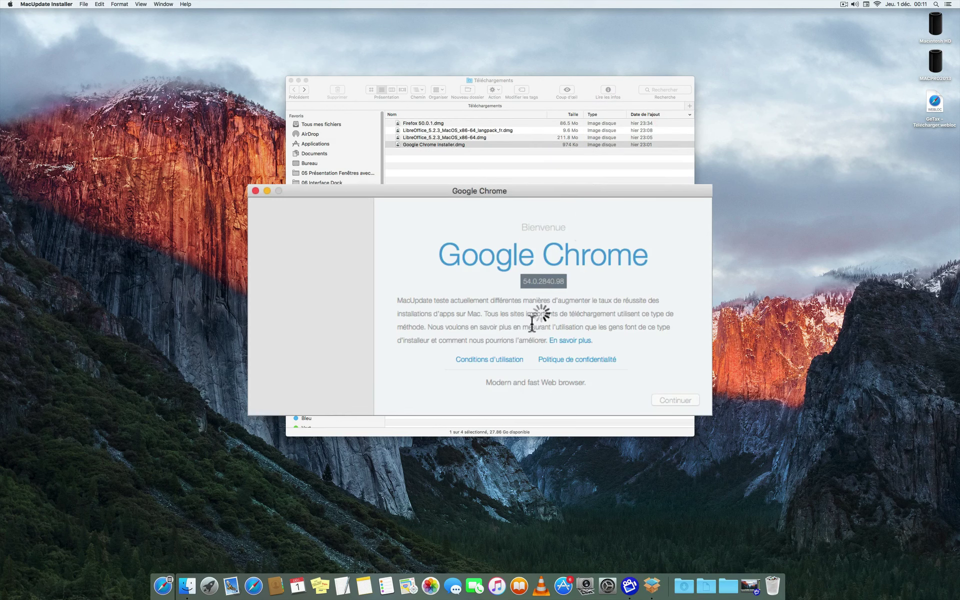
# Step: Install Google Chrome, skipping the Yahoo search offer and entering the account password, and move the Finder window aside
pyautogui.press('Return')
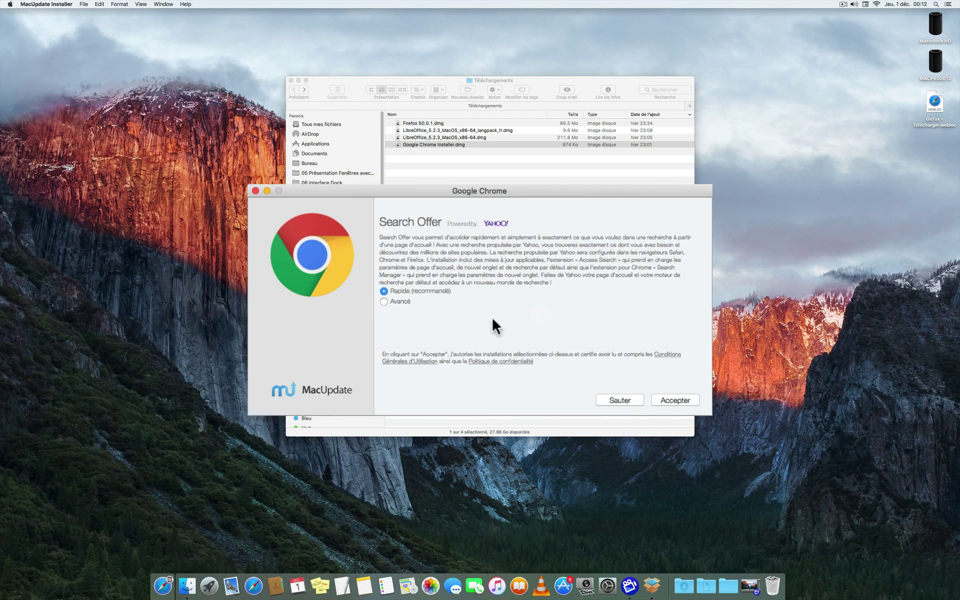
pyautogui.click(618, 399)
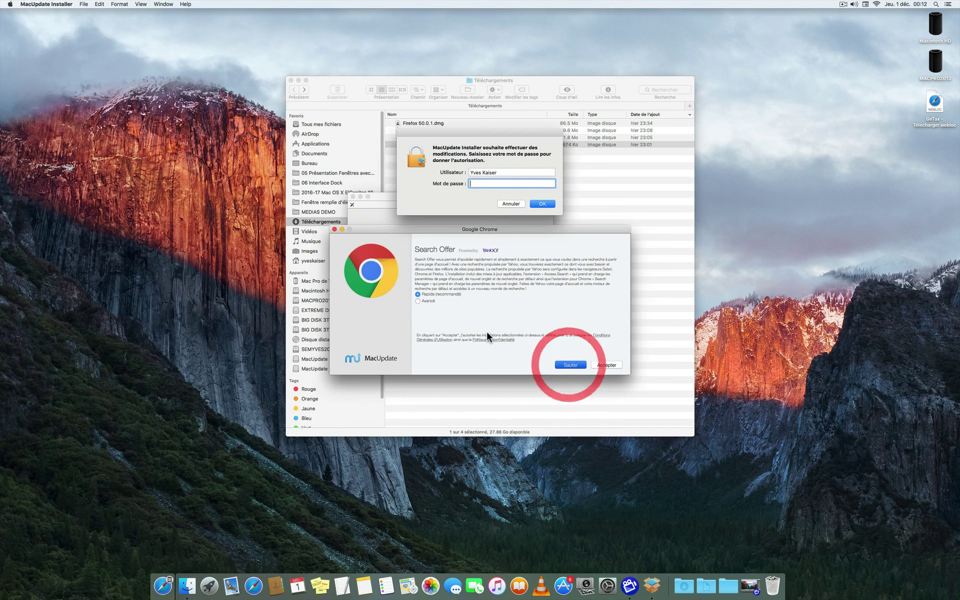
pyautogui.write('•••••••')
pyautogui.press('Return')
pyautogui.moveTo(549, 80); pyautogui.dragTo(749, 59)
pyautogui.write('•')
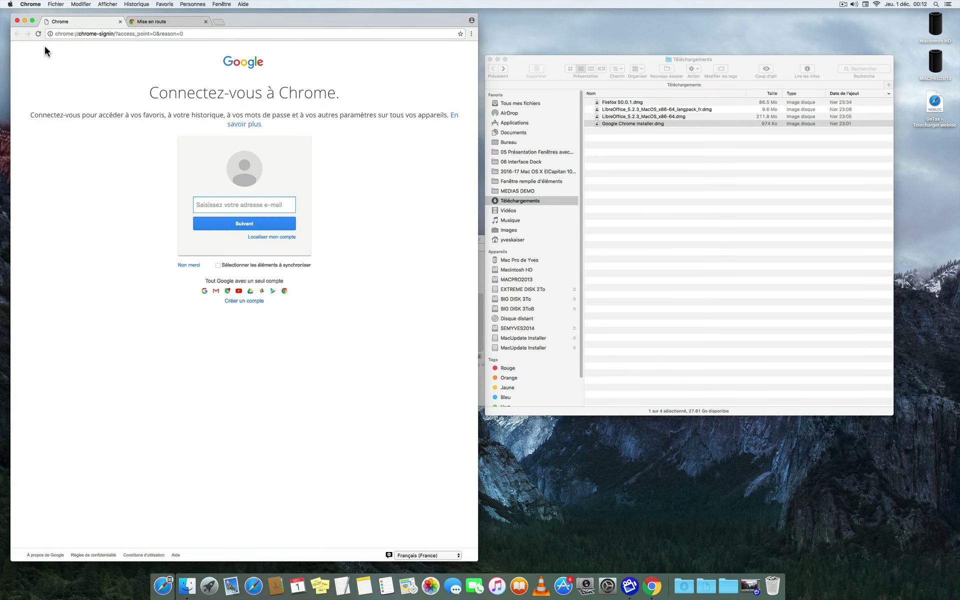
# Step: Quit Google Chrome and close the remaining MacUpdate Installer window
pyautogui.click(31, 4)
pyautogui.click(32, 111)
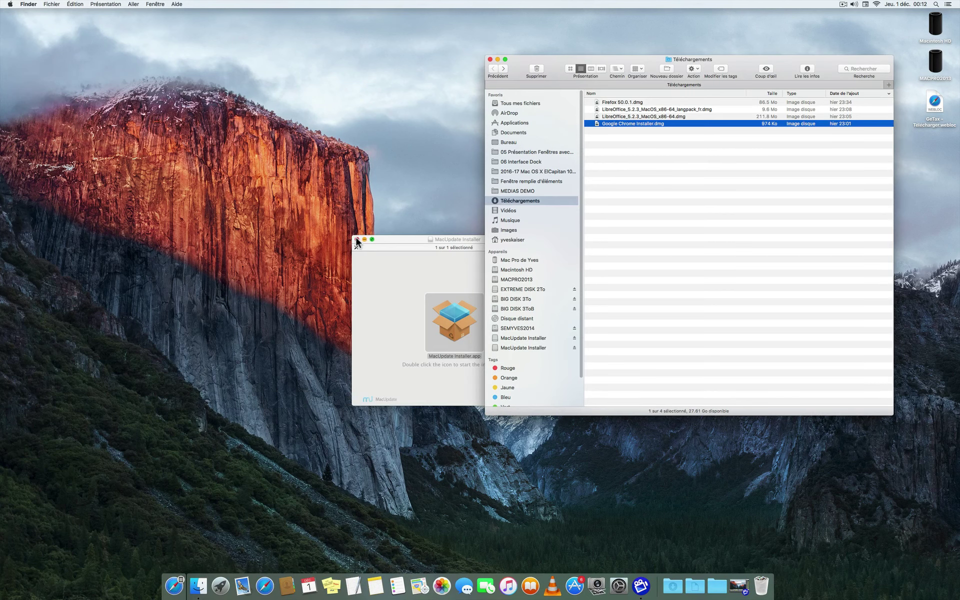
pyautogui.click(357, 239)
# Step: Reposition the Téléchargements window and move Google Chrome Installer.dmg to the Trash
pyautogui.moveTo(618, 61); pyautogui.dragTo(388, 77)
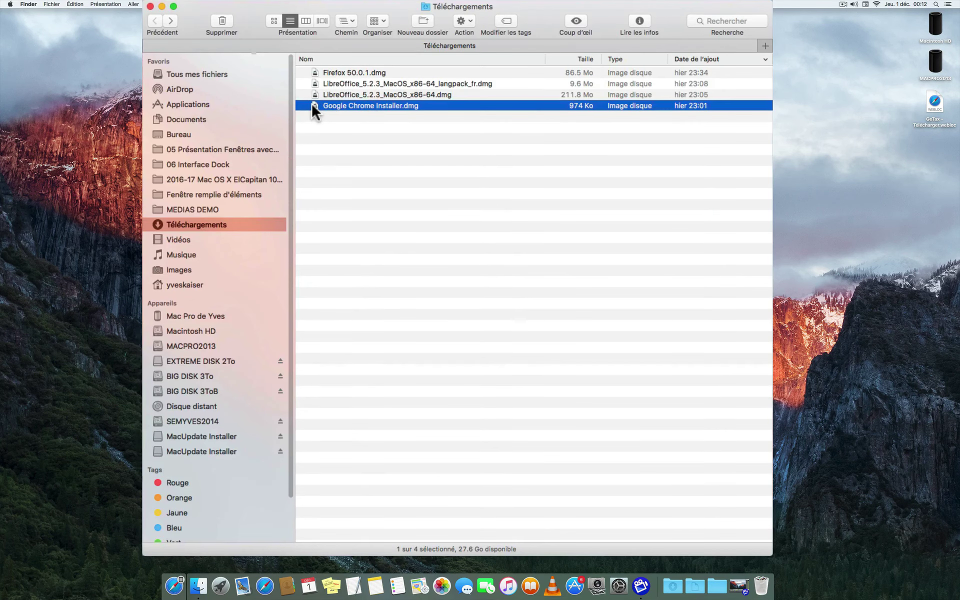
pyautogui.rightClick(364, 140)
pyautogui.click(345, 136)
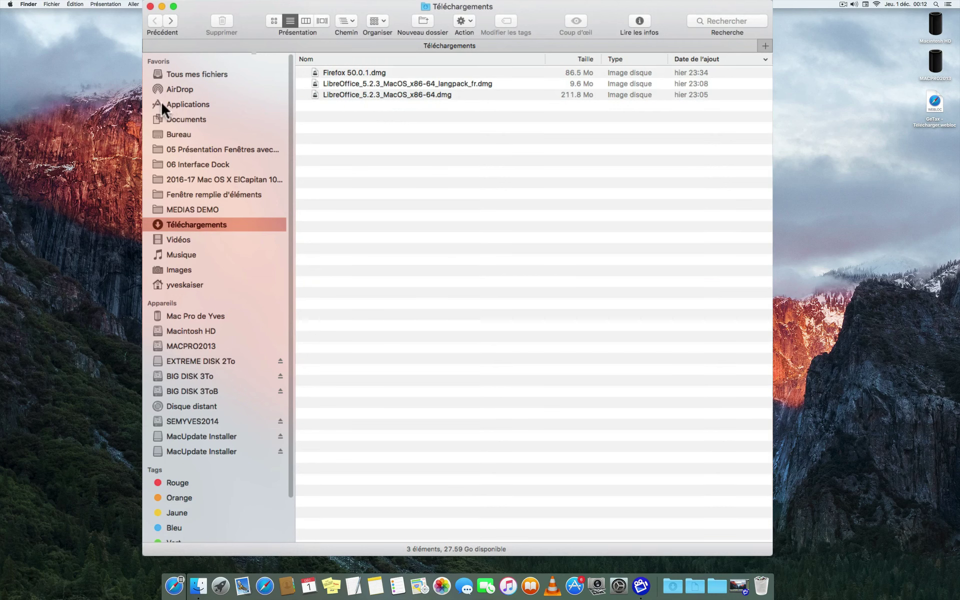
# Step: Add Google Chrome.app from the Applications folder to the Dock and return to the Téléchargements folder
pyautogui.click(157, 101)
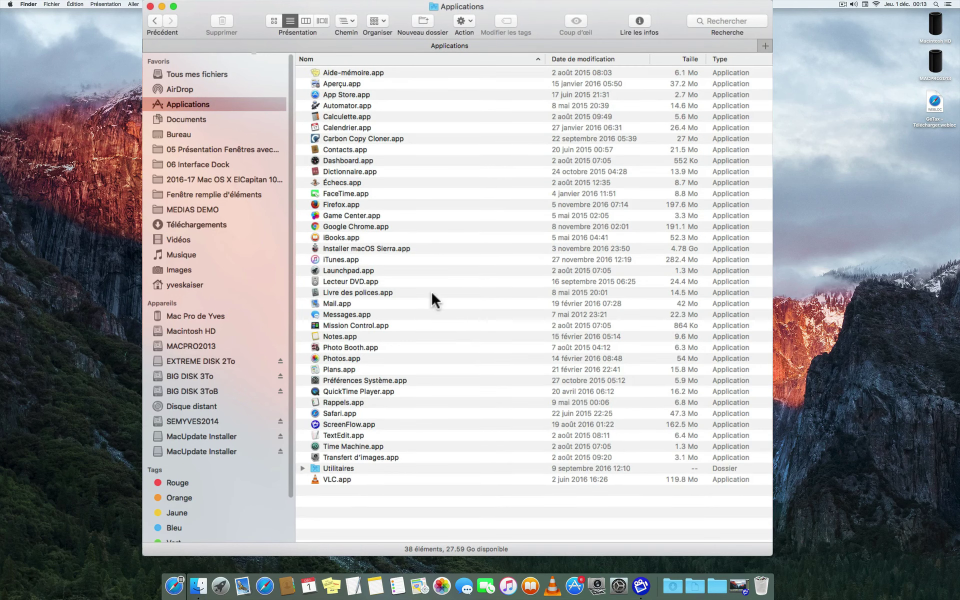
pyautogui.click(359, 223)
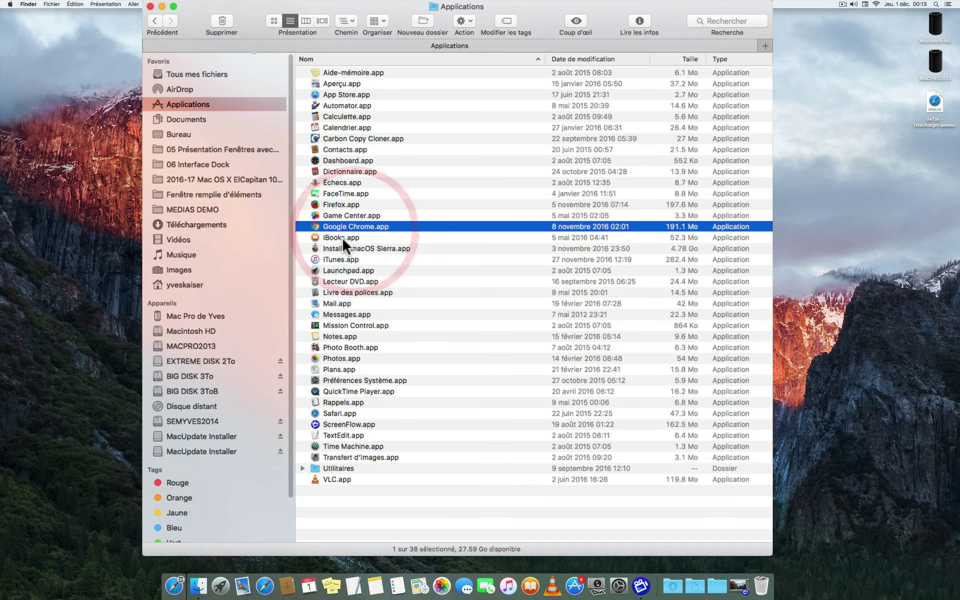
pyautogui.moveTo(316, 231); pyautogui.dragTo(274, 593)
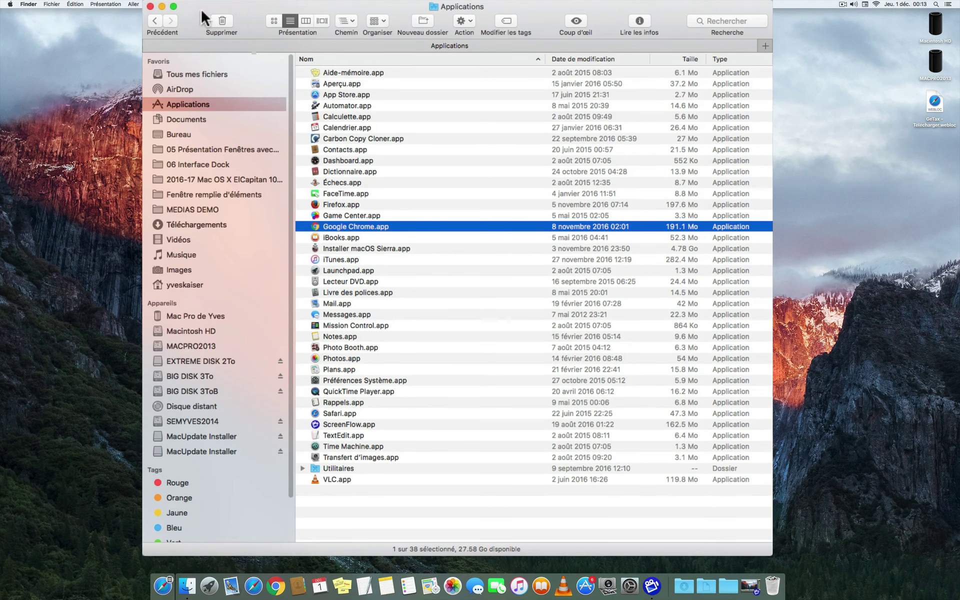
pyautogui.click(155, 21)
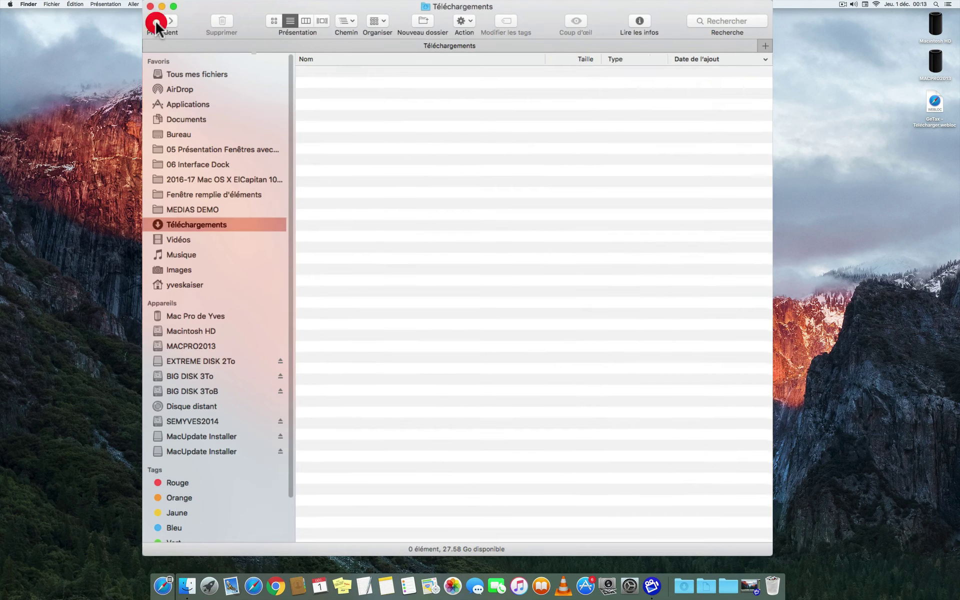
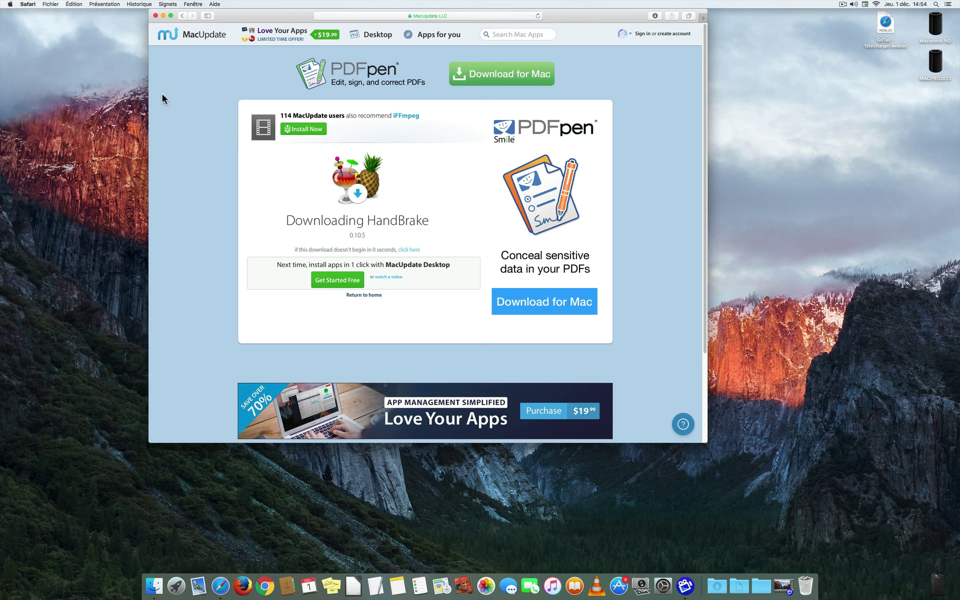
# Step: Minimize the Safari window, mount HandBrake Installer.dmg from the Téléchargements folder and place the mounted disk below the other desktop drives
pyautogui.click(163, 16)
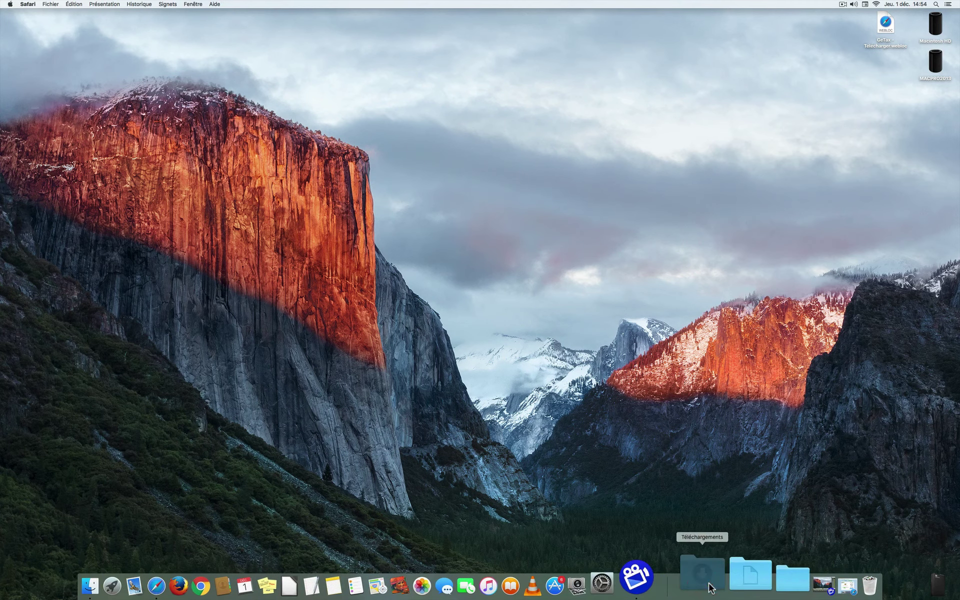
pyautogui.click(711, 587)
pyautogui.click(729, 533)
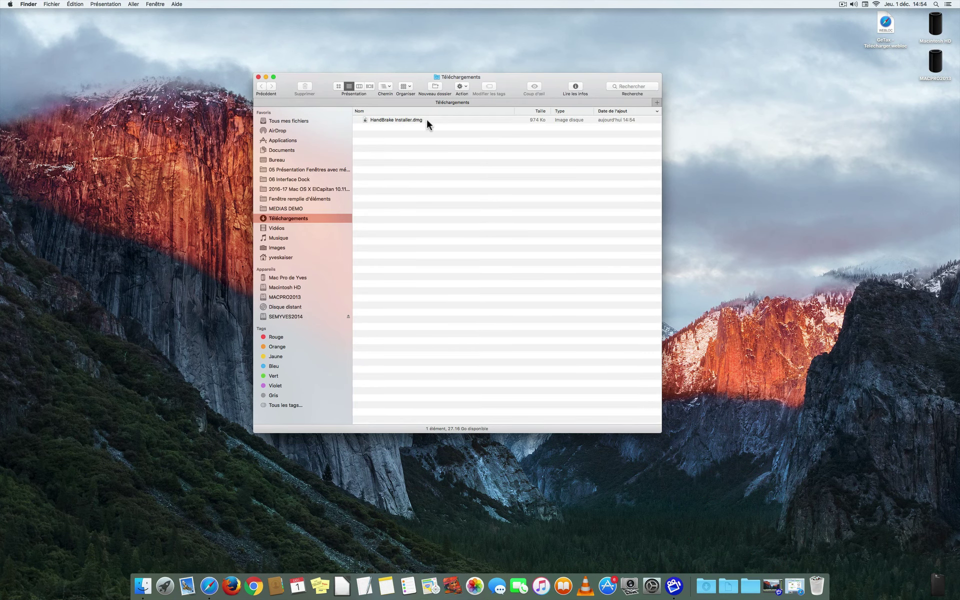
pyautogui.doubleClick(365, 120)
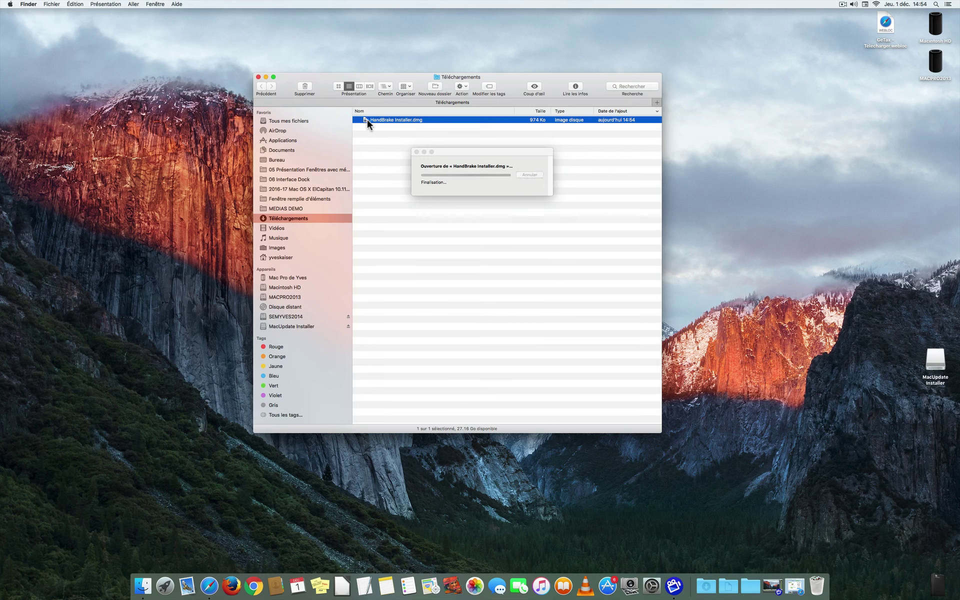
pyautogui.moveTo(935, 361); pyautogui.dragTo(930, 163)
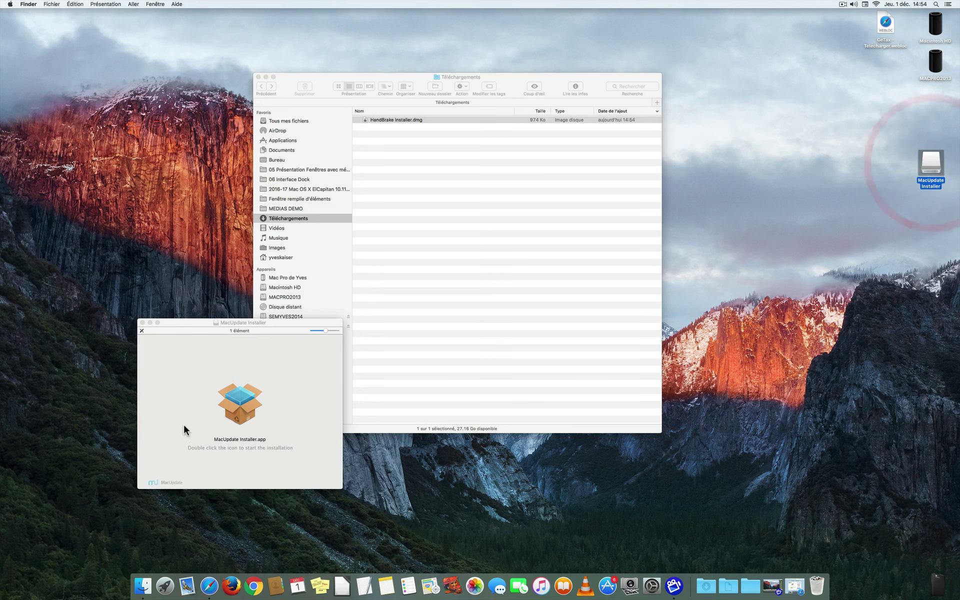
# Step: Bring the MacUpdate Installer window over the Finder window and launch MacUpdate Installer.app, allowing the downloaded application to open
pyautogui.moveTo(199, 320); pyautogui.dragTo(436, 215)
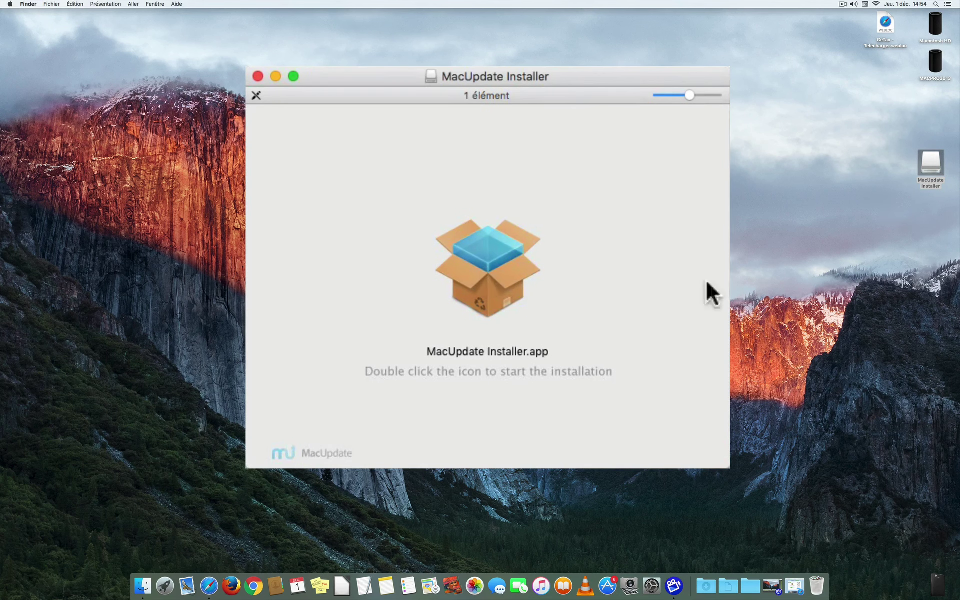
pyautogui.doubleClick(487, 267)
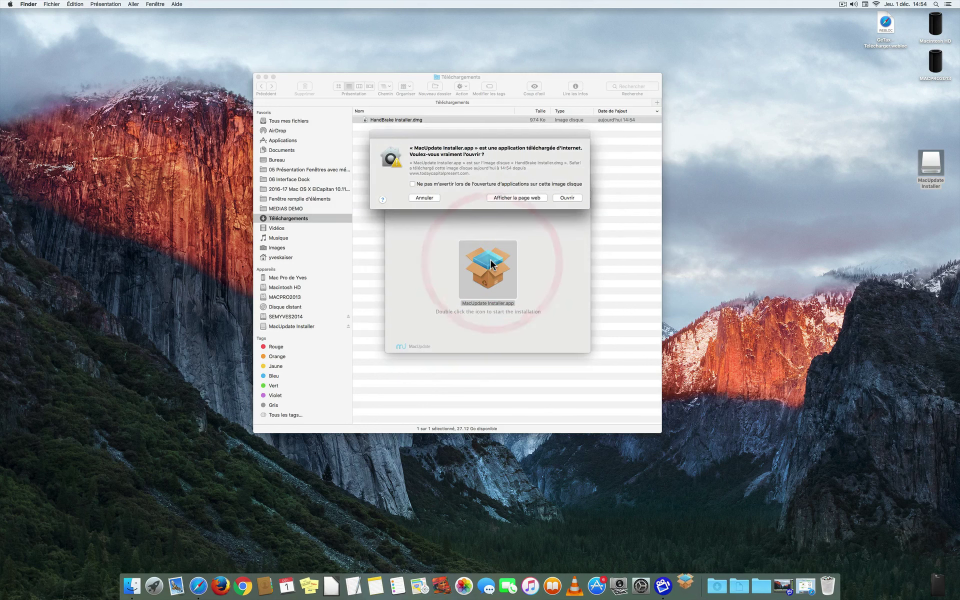
pyautogui.click(567, 198)
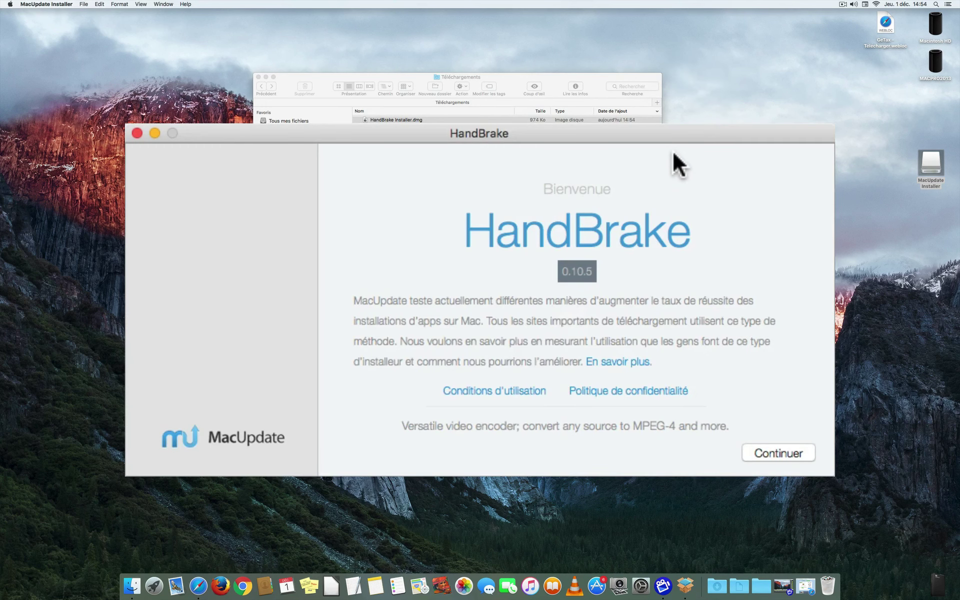
# Step: Install HandBrake 0.10.5, skipping the Yahoo search offer and authorizing the changes with the account password
pyautogui.click(778, 452)
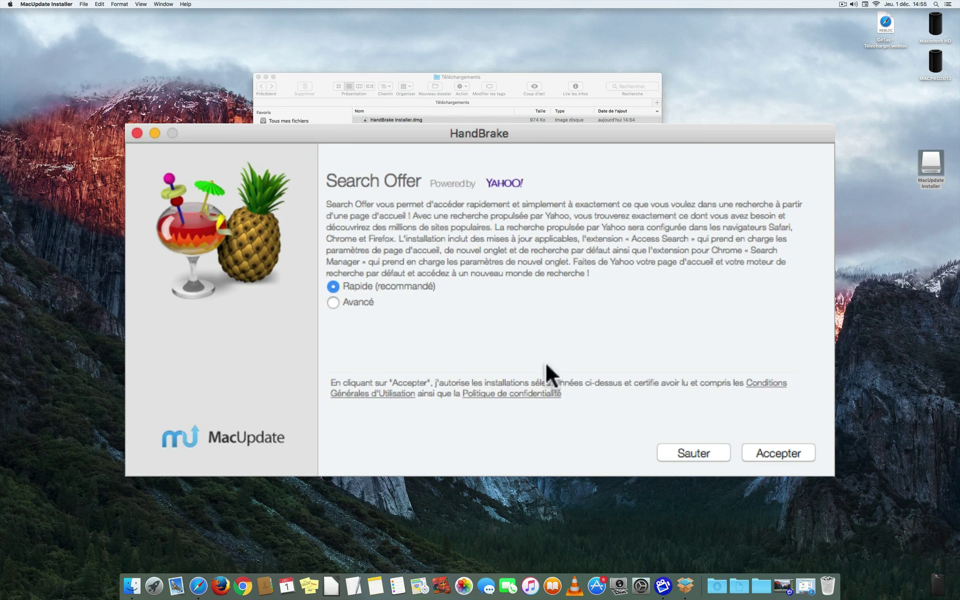
pyautogui.click(692, 453)
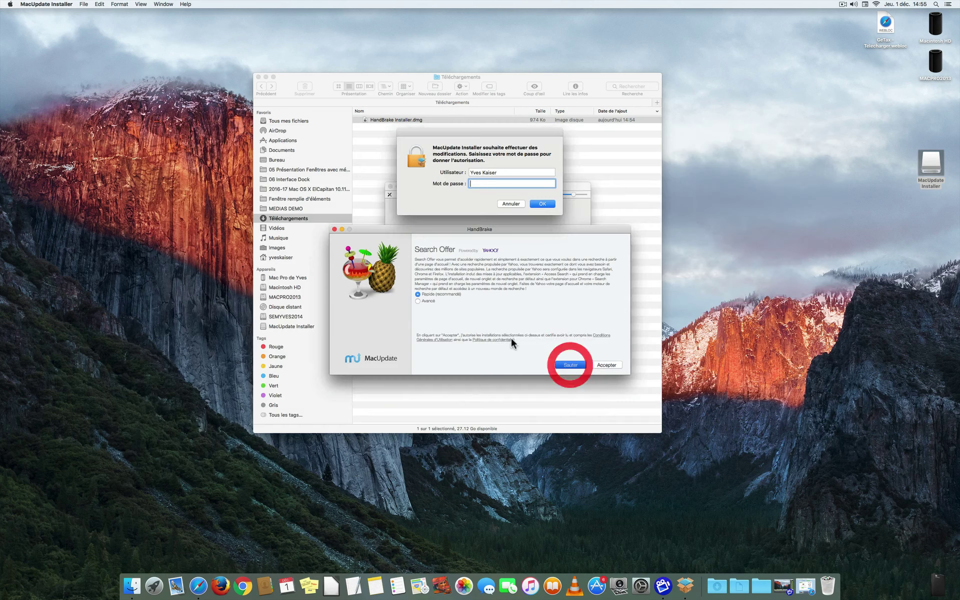
pyautogui.press('Return')
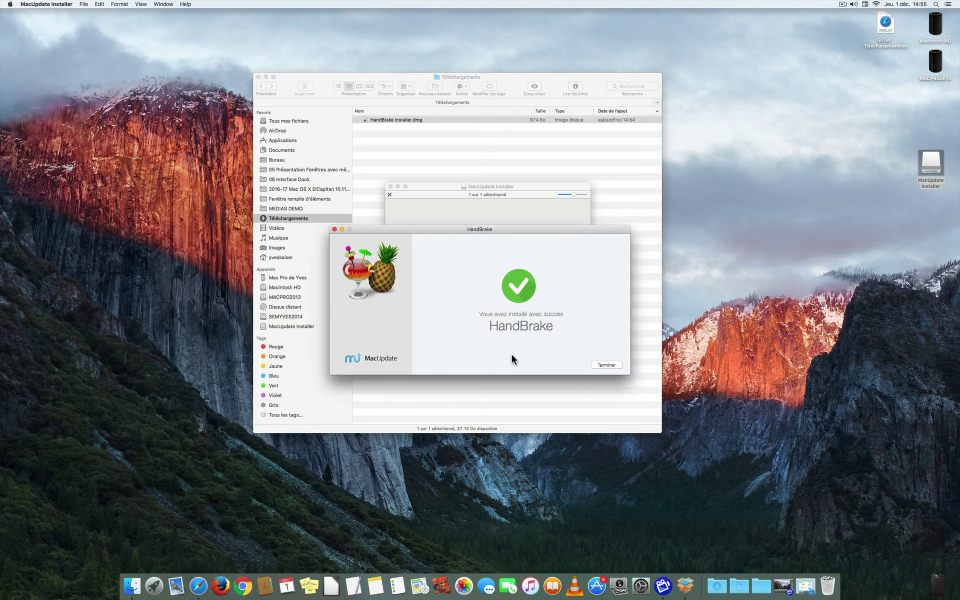
pyautogui.click(607, 365)
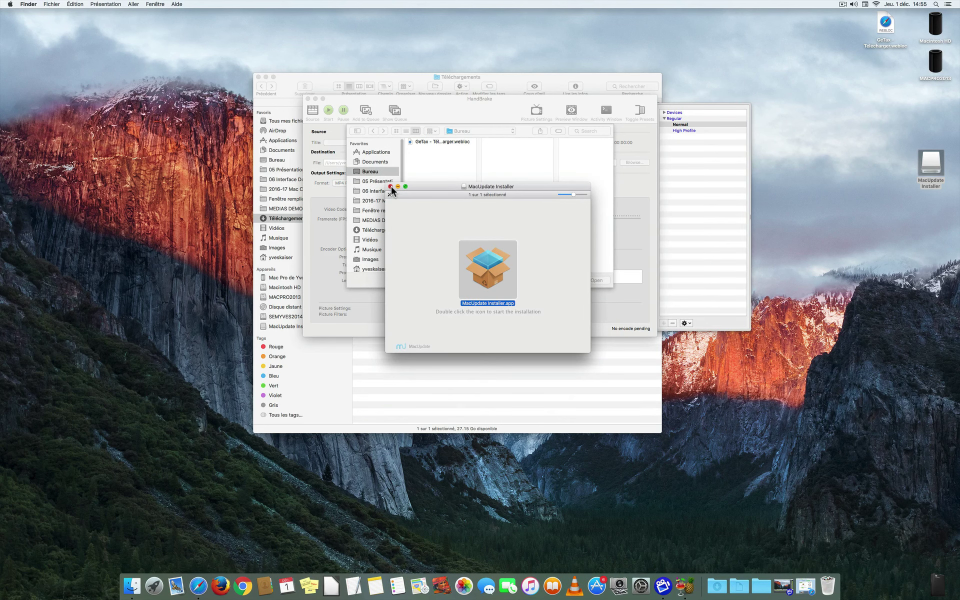
# Step: Close the MacUpdate Installer window, then cancel HandBrake's source selection and quit HandBrake
pyautogui.click(391, 186)
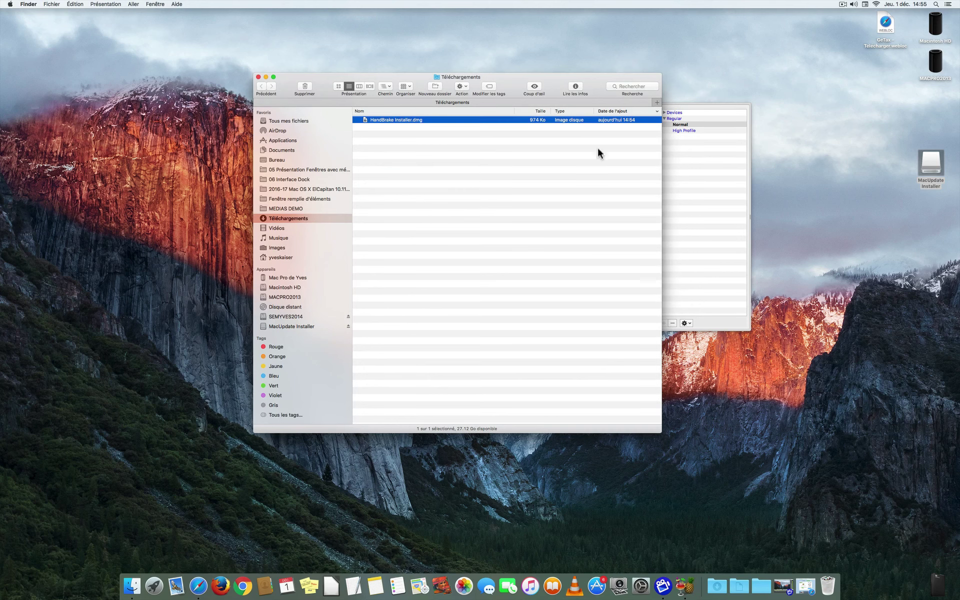
pyautogui.moveTo(508, 76); pyautogui.dragTo(515, 175)
pyautogui.moveTo(507, 103); pyautogui.dragTo(468, 53)
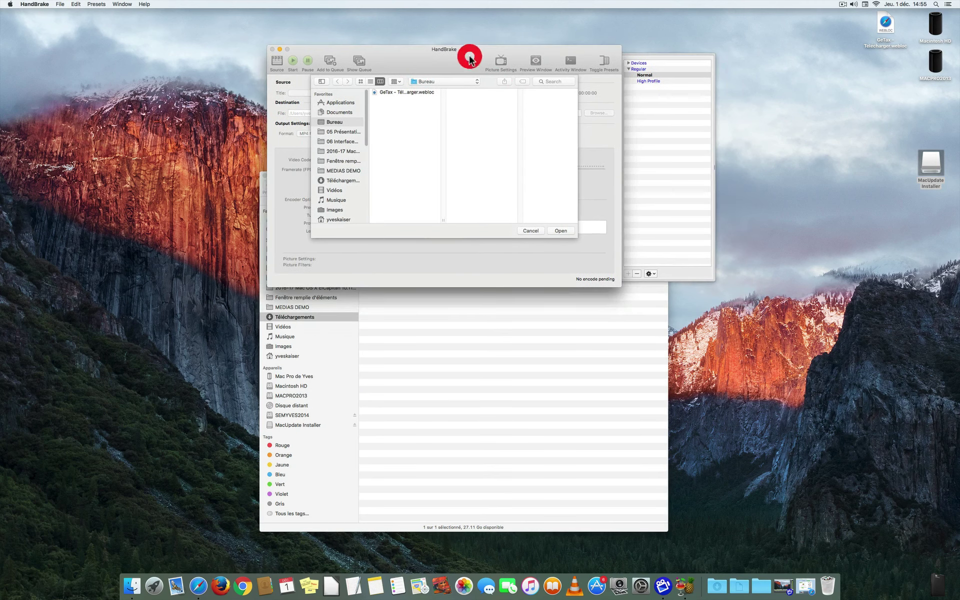
pyautogui.press('Escape')
pyautogui.press('super+q')
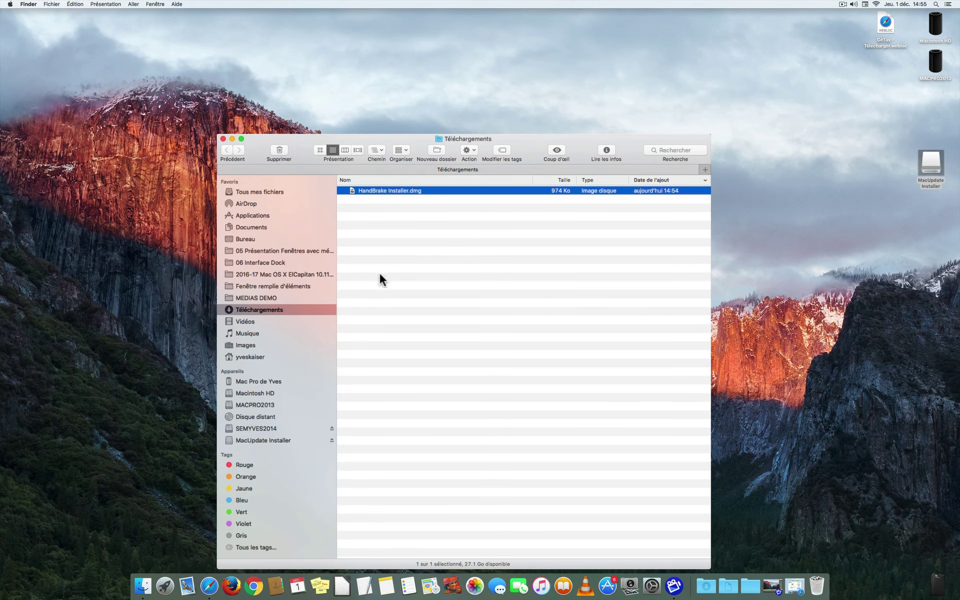
# Step: Add HandBrake.app from the Applications folder to the Dock
pyautogui.click(229, 215)
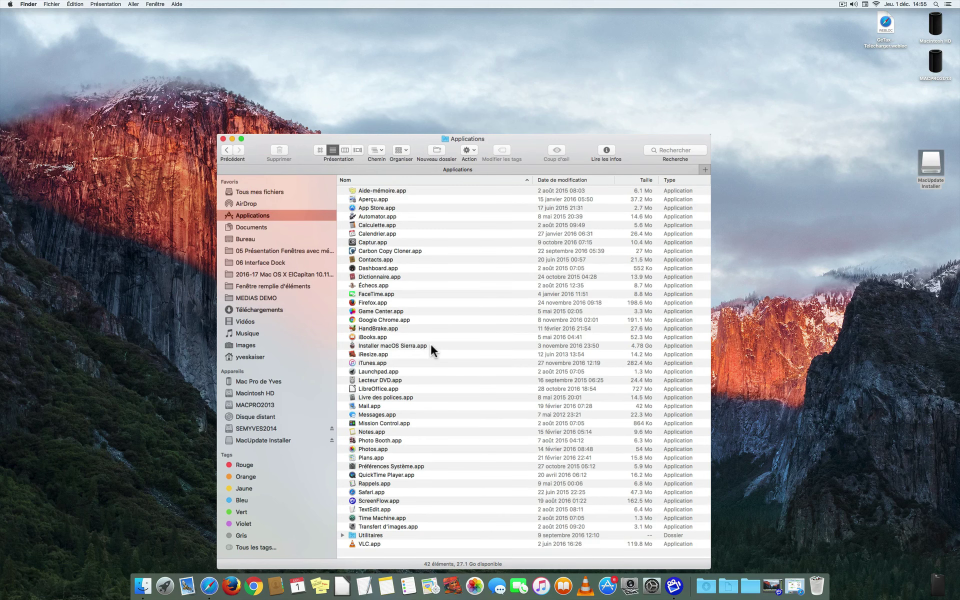
pyautogui.press('h')
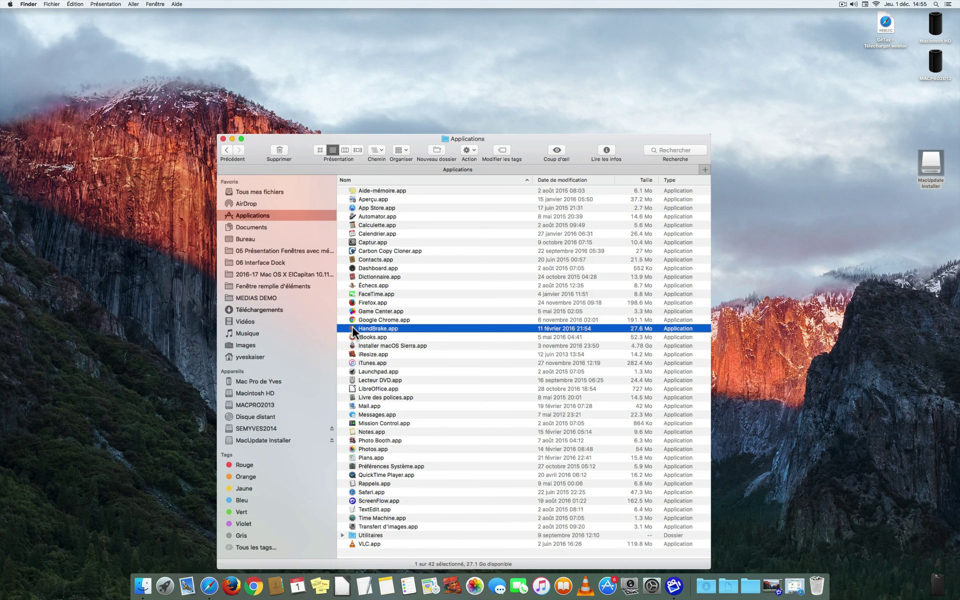
pyautogui.moveTo(353, 327); pyautogui.dragTo(577, 594)
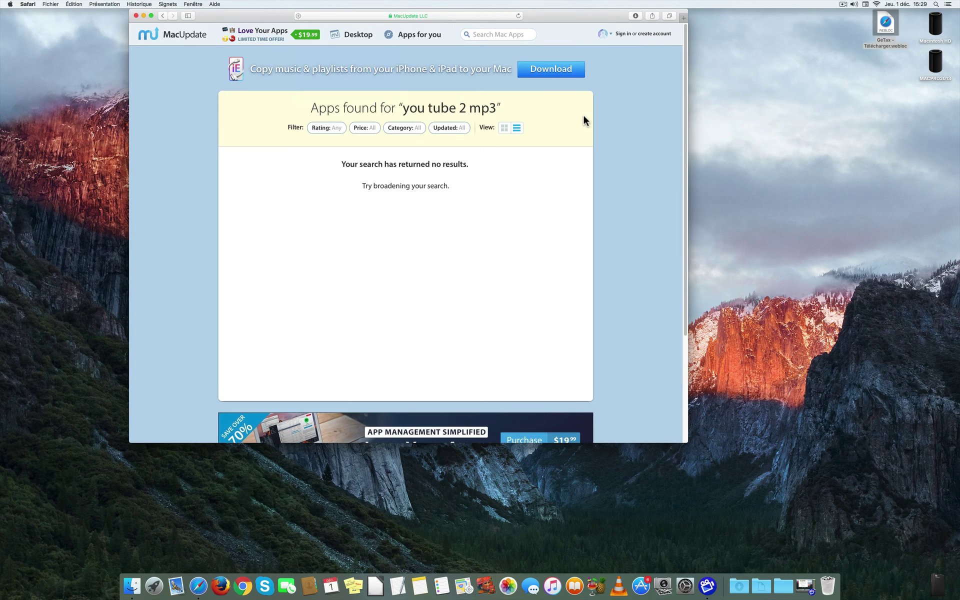
# Step: Search MacUpdate for "Audacity" and open the Audacity 2.1.2.0 result
pyautogui.click(486, 34)
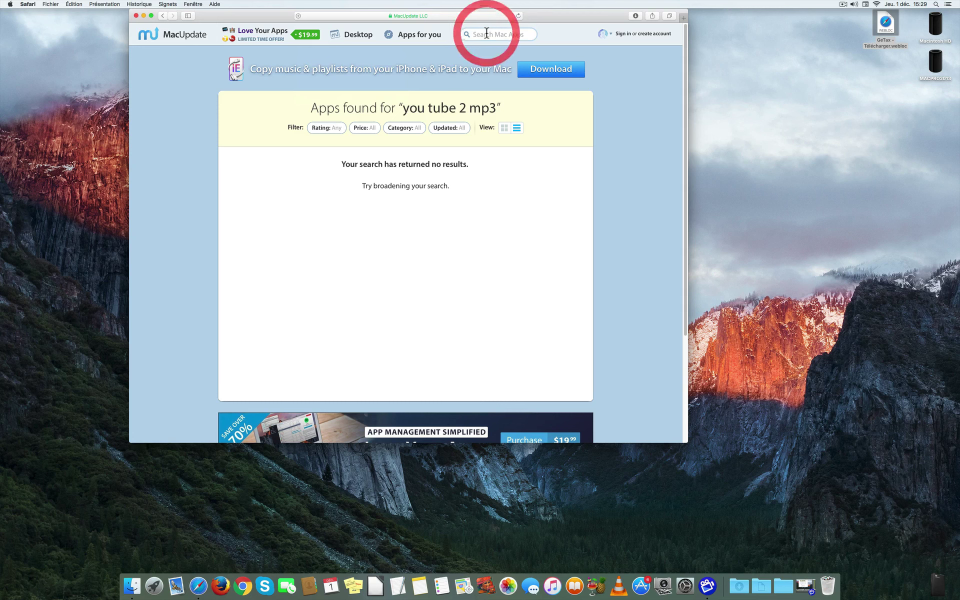
pyautogui.write('Audacit')
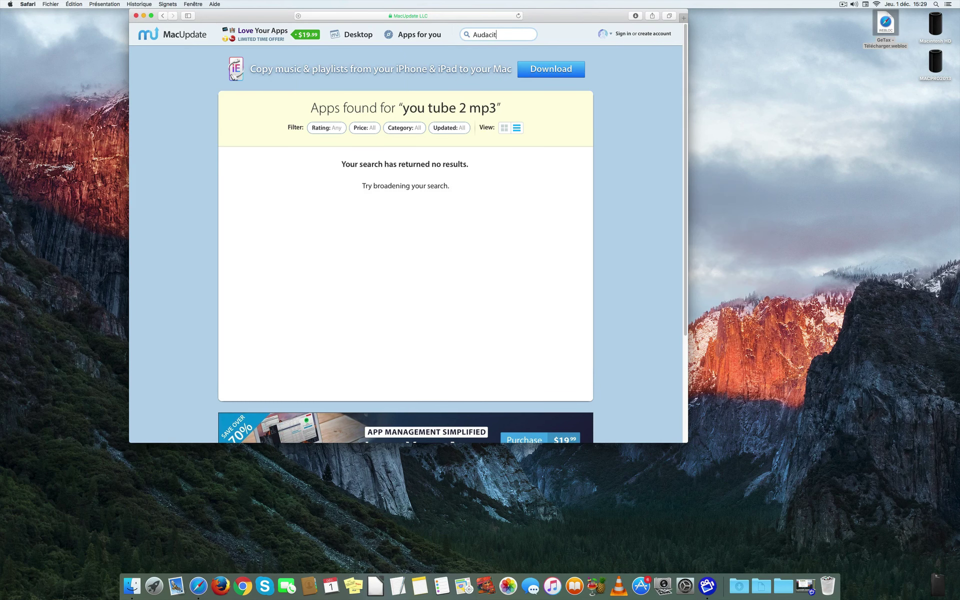
pyautogui.write('y')
pyautogui.press('Return')
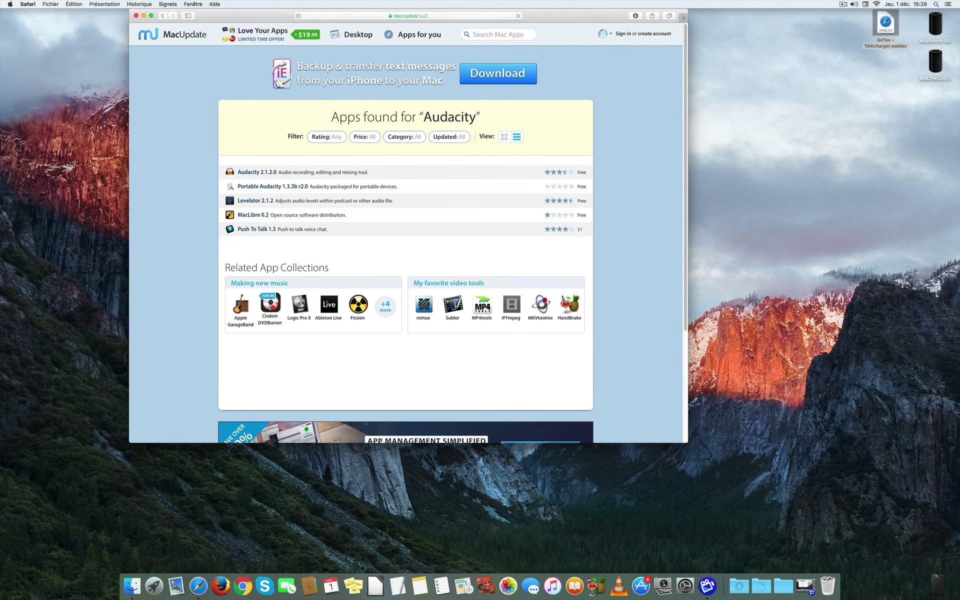
pyautogui.click(257, 172)
pyautogui.click(551, 127)
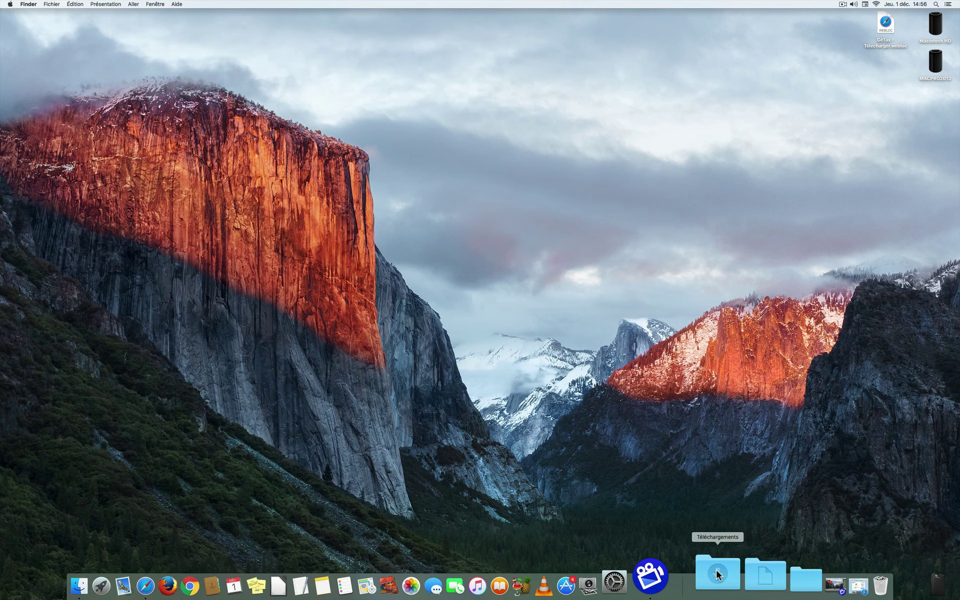
pyautogui.click(808, 569)
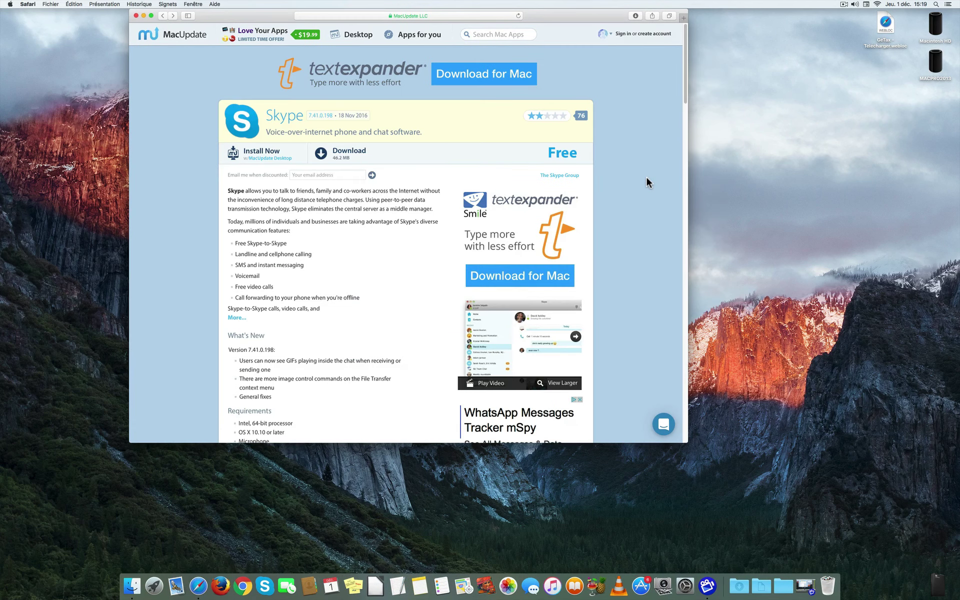
# Step: Download the GeTax Mac .dmg from the page linked by GeTax - Télécharger.webloc on the desktop and check its download progress
pyautogui.click(886, 25)
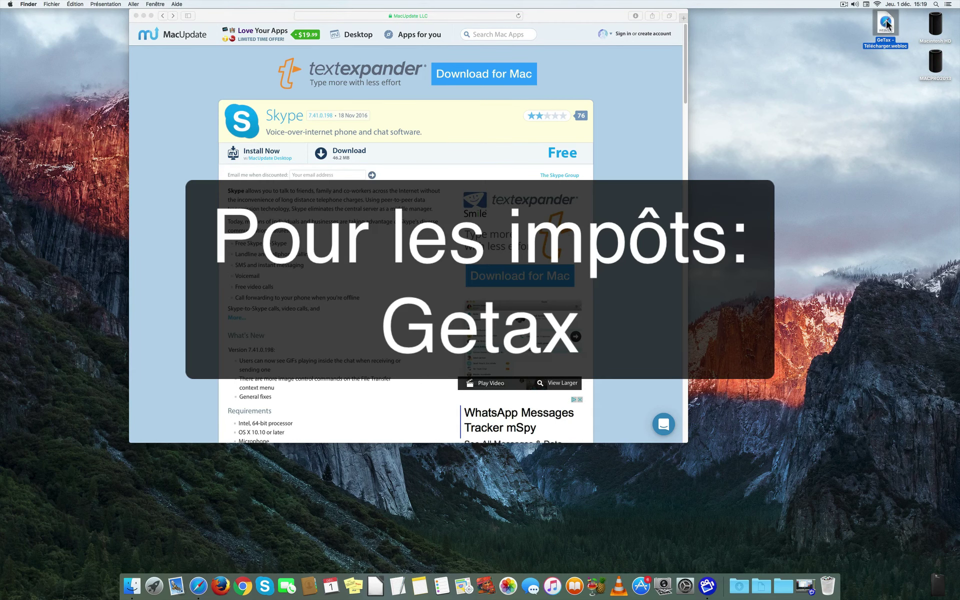
pyautogui.doubleClick(885, 24)
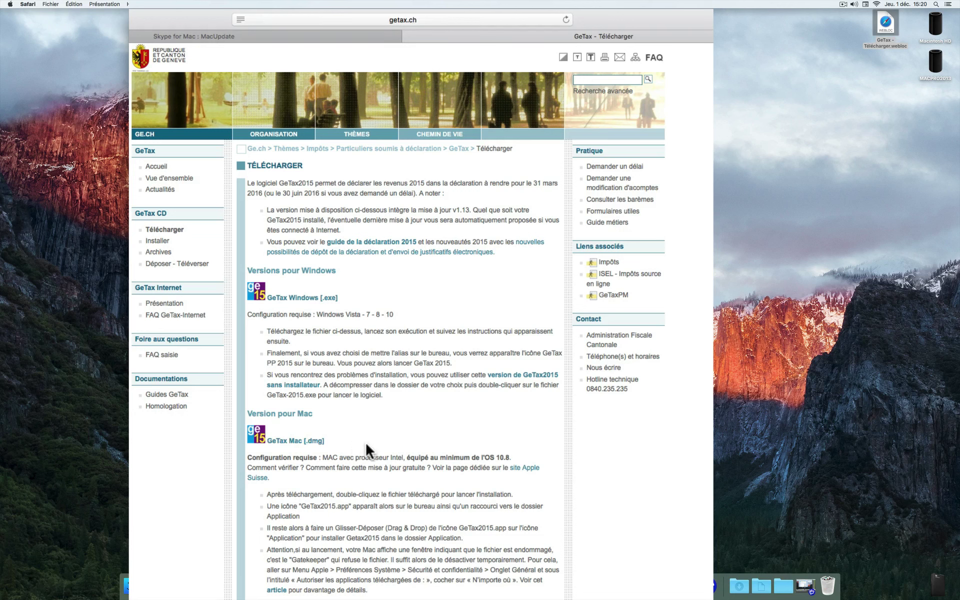
pyautogui.click(284, 441)
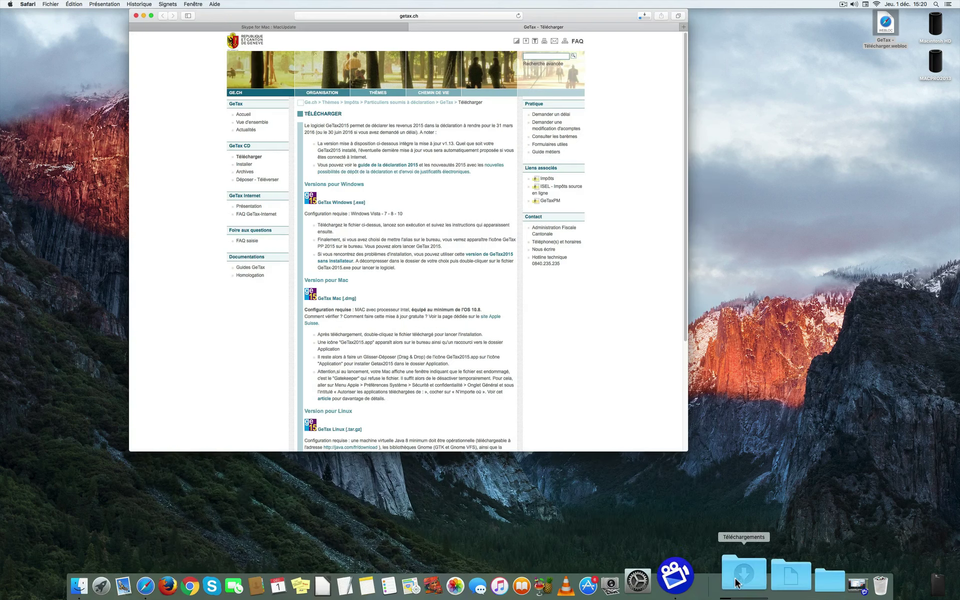
pyautogui.click(645, 16)
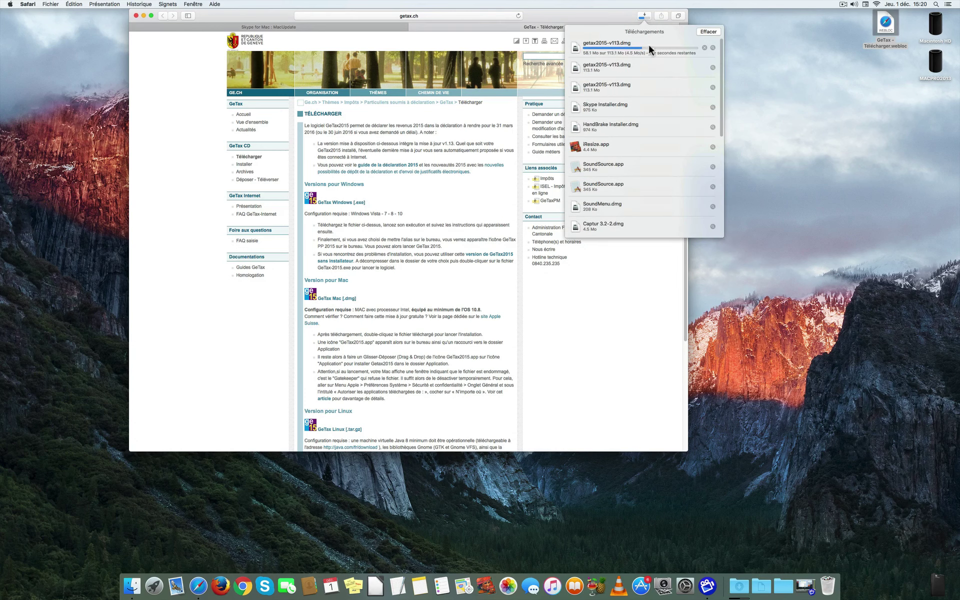
pyautogui.click(645, 16)
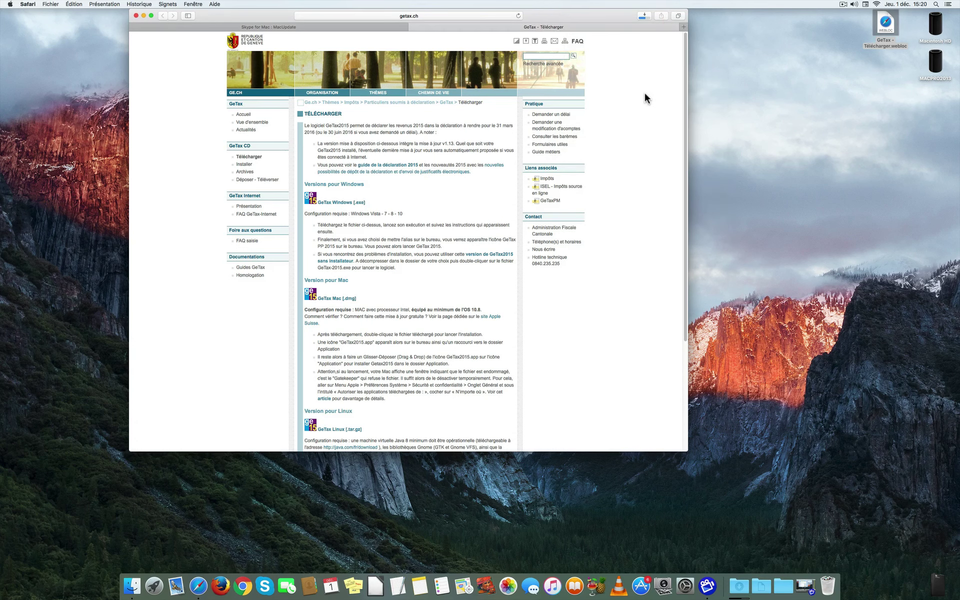
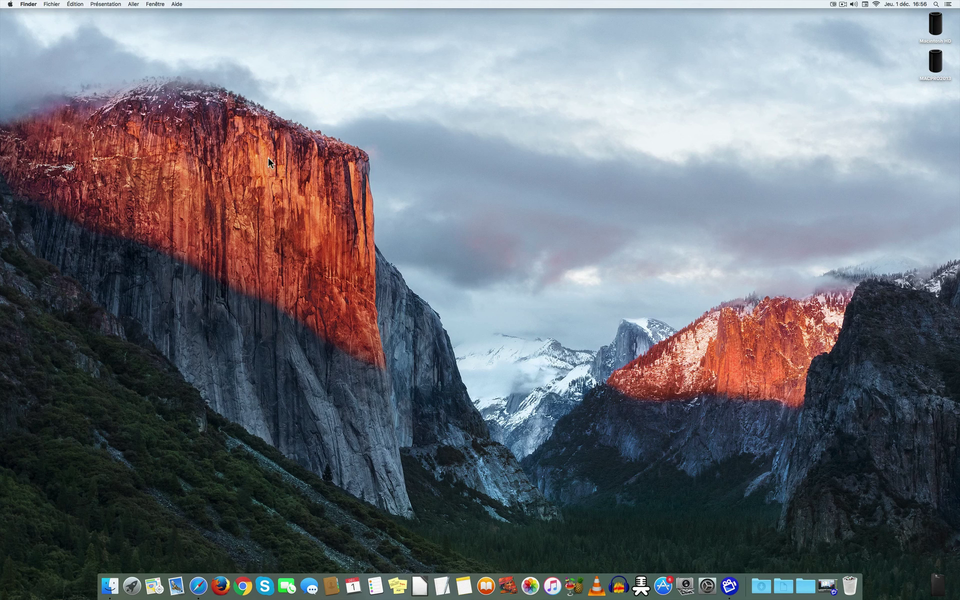
# Step: Add Carbon Copy Cloner.app from the Applications folder to the Dock, then close the Applications window
pyautogui.click(133, 4)
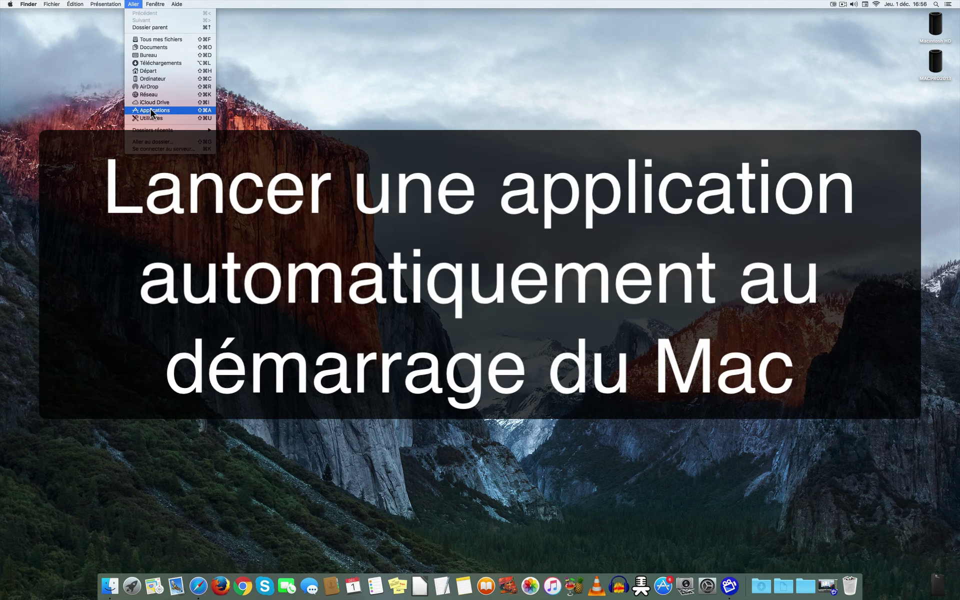
pyautogui.click(152, 111)
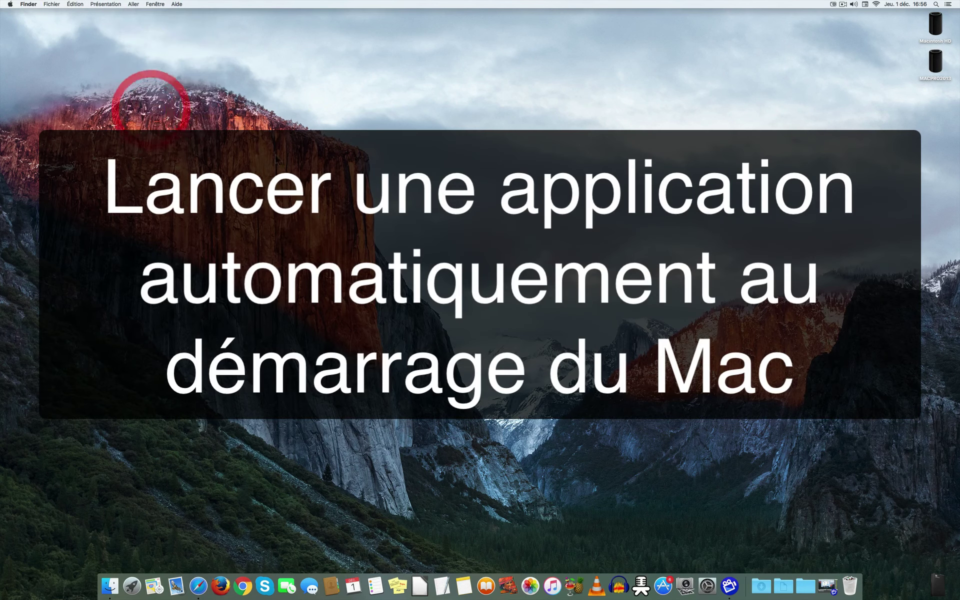
pyautogui.moveTo(300, 181); pyautogui.dragTo(719, 592)
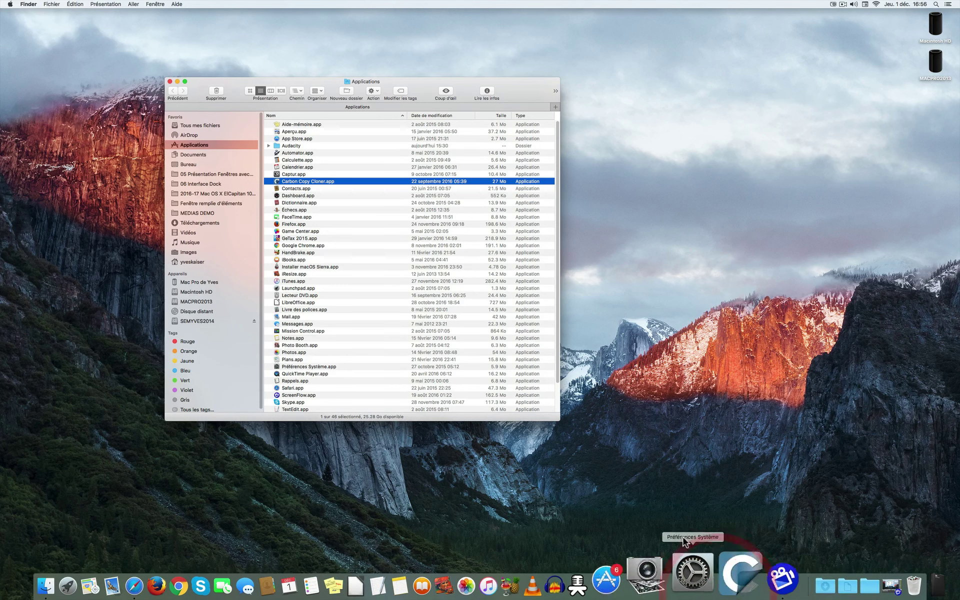
pyautogui.click(169, 81)
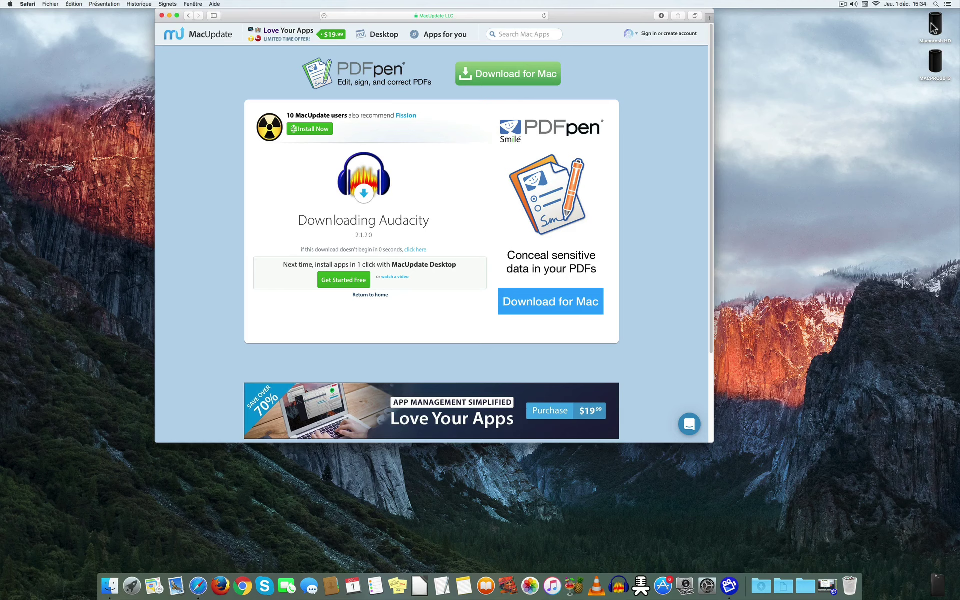
# Step: Open the Applications folder on Macintosh HD and select Captur.app
pyautogui.doubleClick(935, 24)
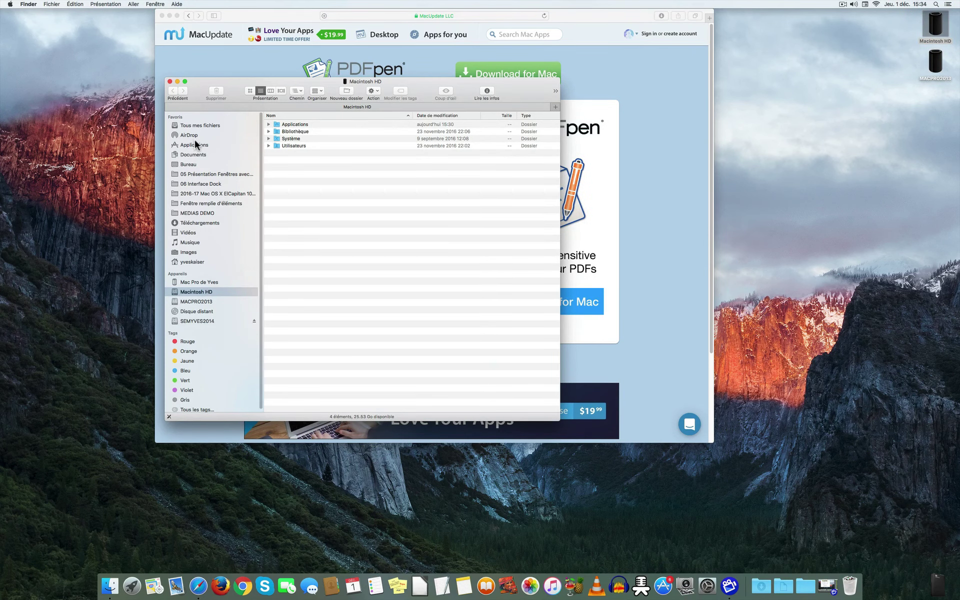
pyautogui.doubleClick(281, 125)
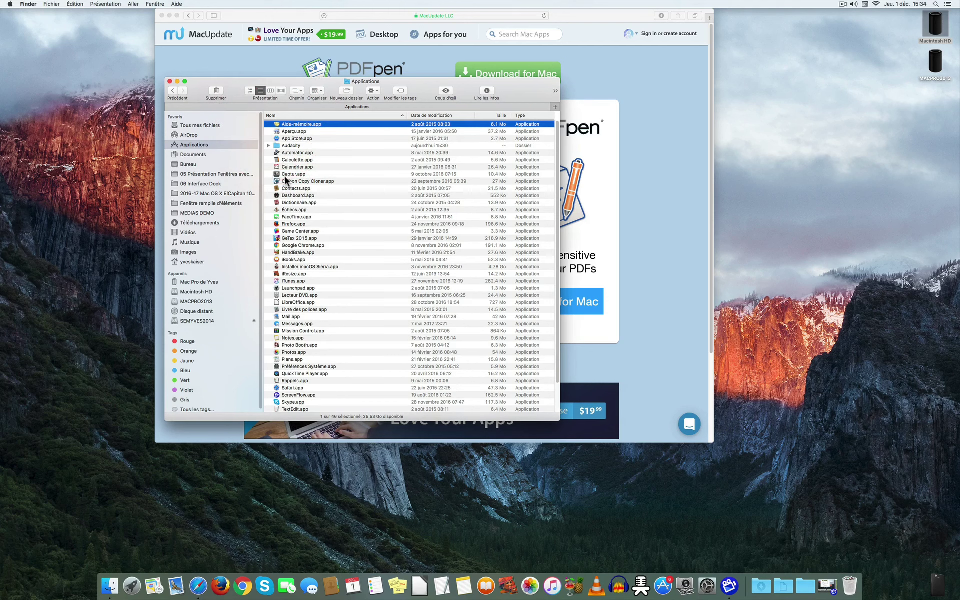
pyautogui.click(277, 174)
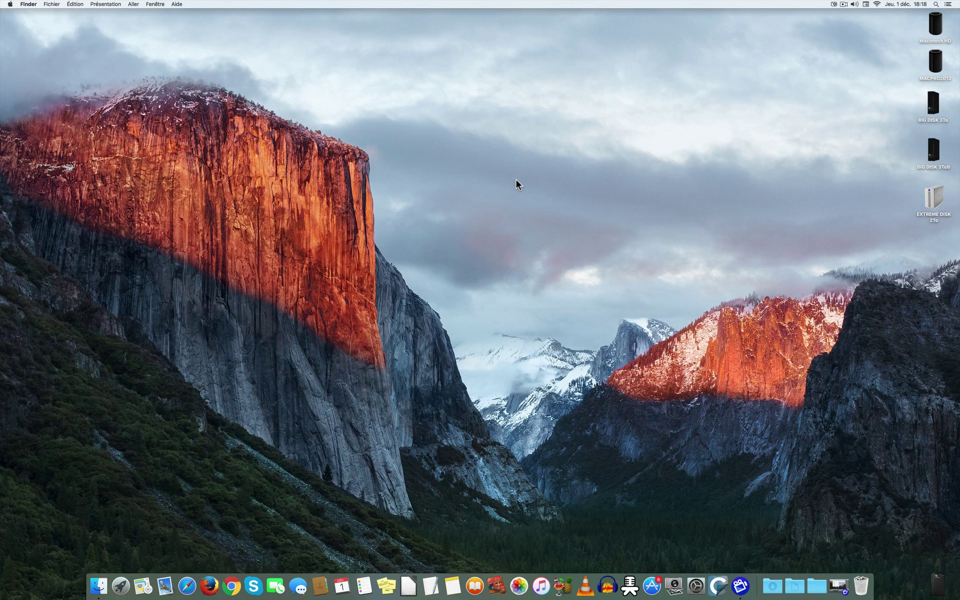
# Step: Add Captur.app to the current user's automatic login items in the Utilisateurs et groupes system preferences
pyautogui.click(696, 585)
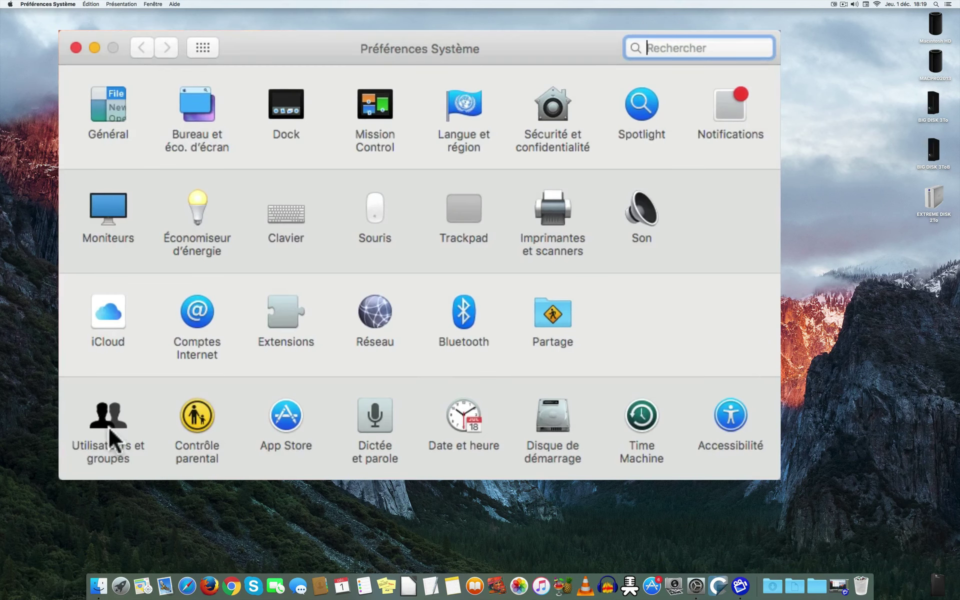
pyautogui.click(202, 370)
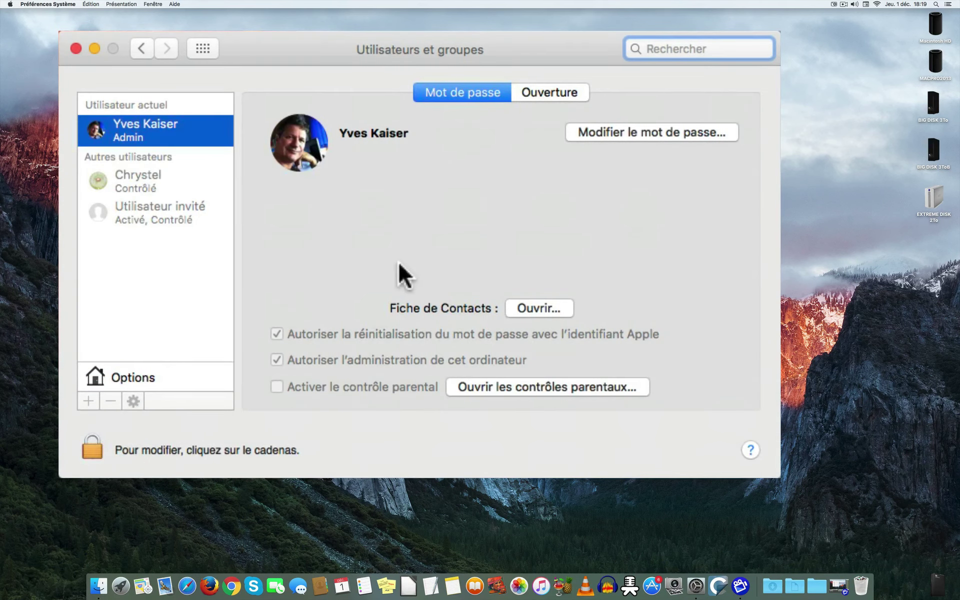
pyautogui.click(540, 93)
pyautogui.click(274, 378)
pyautogui.click(262, 224)
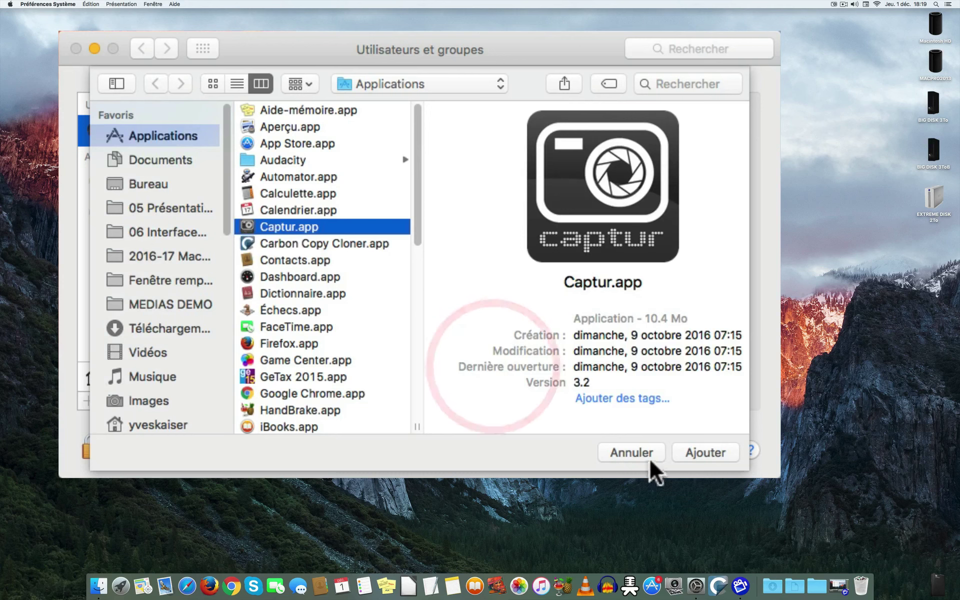
pyautogui.click(697, 452)
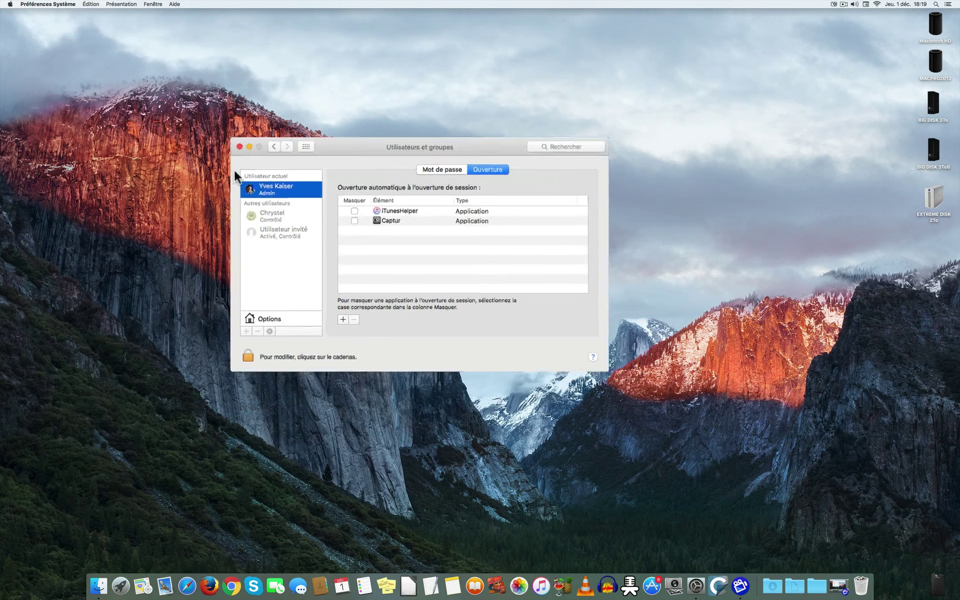
pyautogui.click(280, 171)
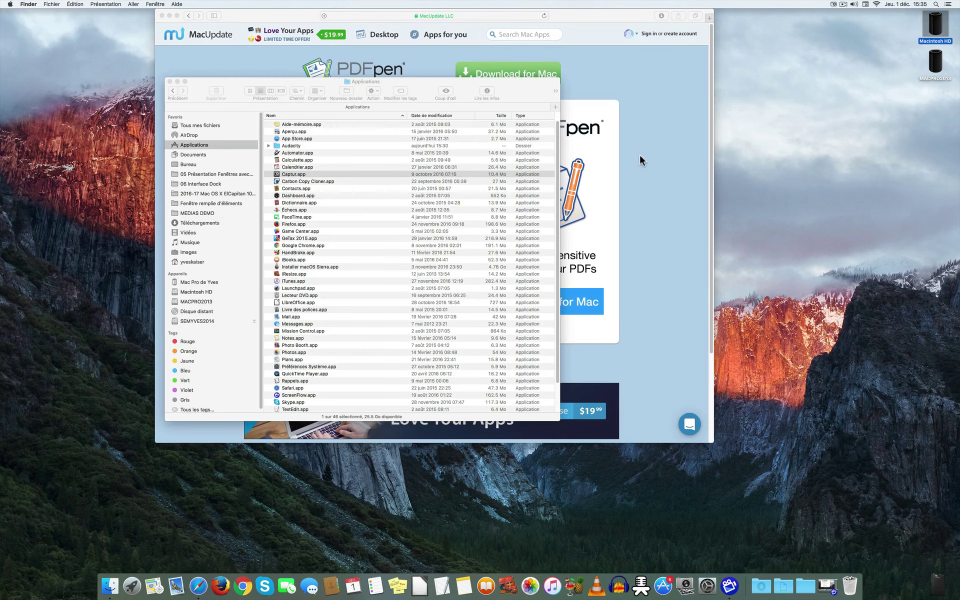
# Step: Close the Applications window and go to the MacUpdate home page in Safari
pyautogui.click(170, 81)
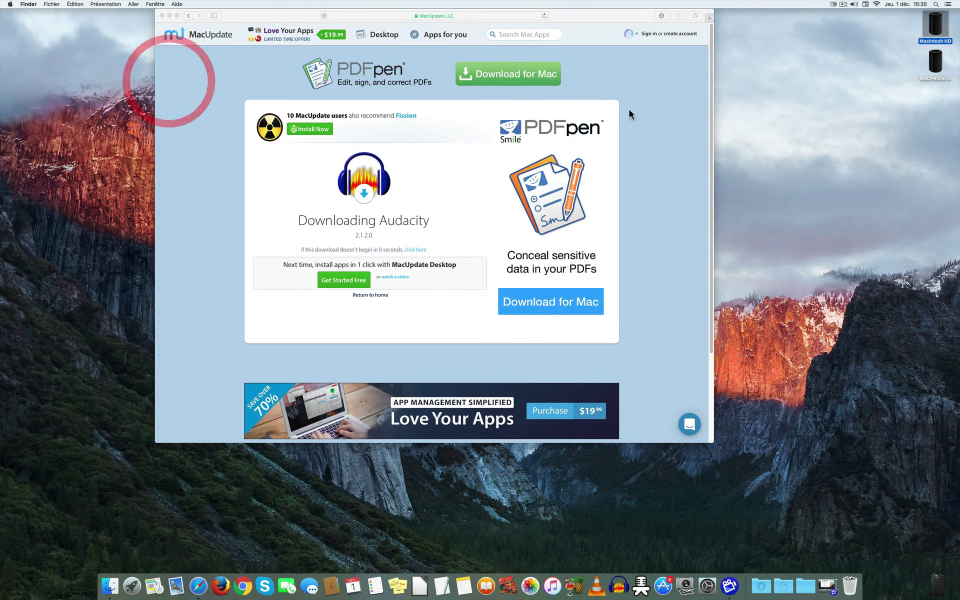
pyautogui.click(666, 101)
pyautogui.moveTo(570, 17); pyautogui.dragTo(566, 18)
pyautogui.click(195, 34)
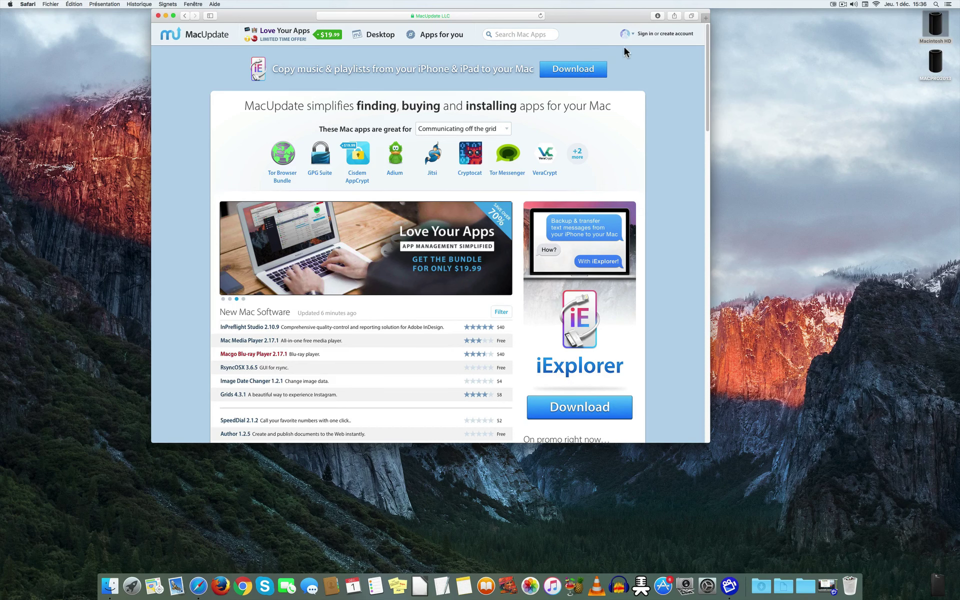
# Step: Open a new Safari tab, then hide Safari and switch to the Achats section of the App Store
pyautogui.click(705, 18)
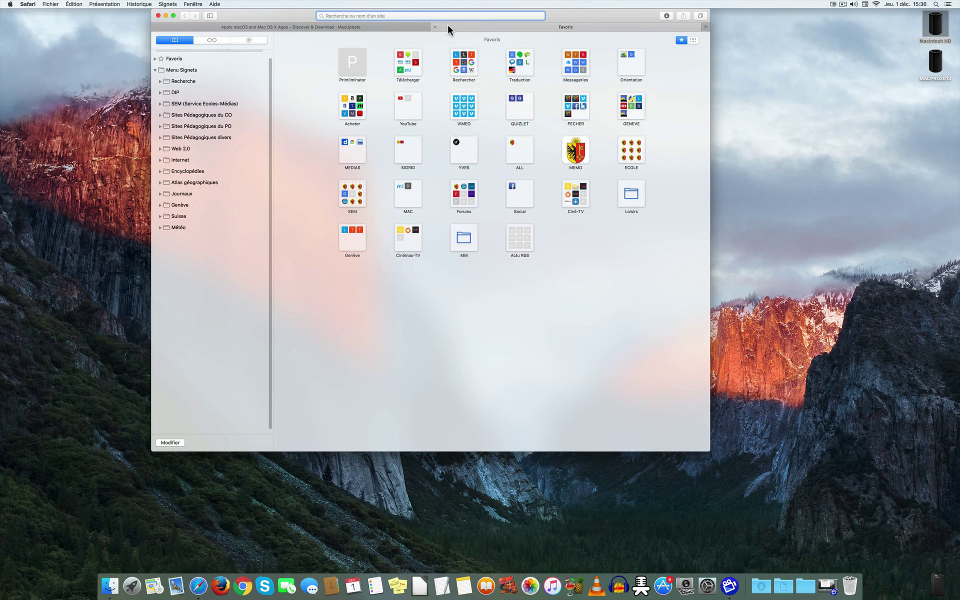
pyautogui.press('super+h')
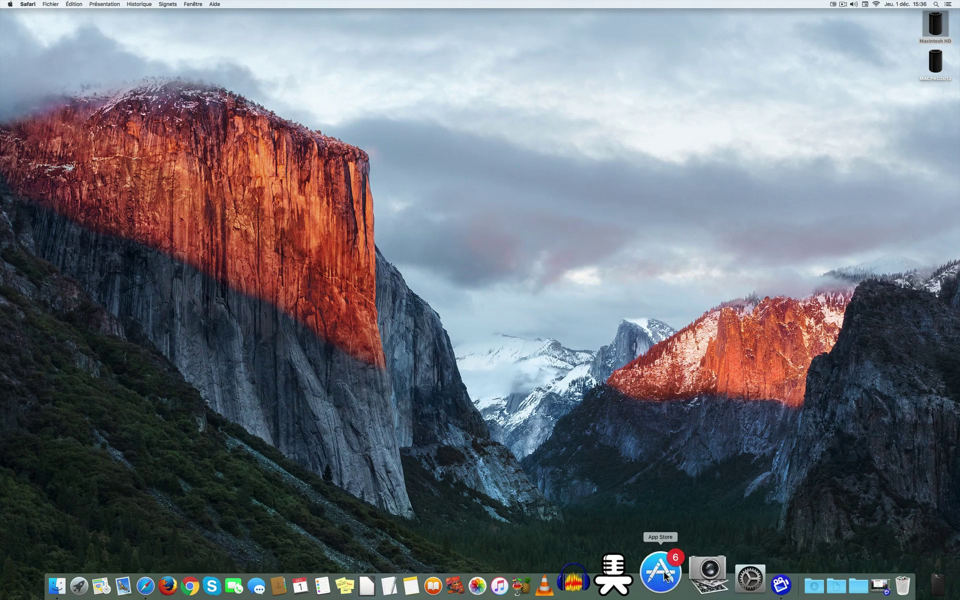
pyautogui.click(663, 585)
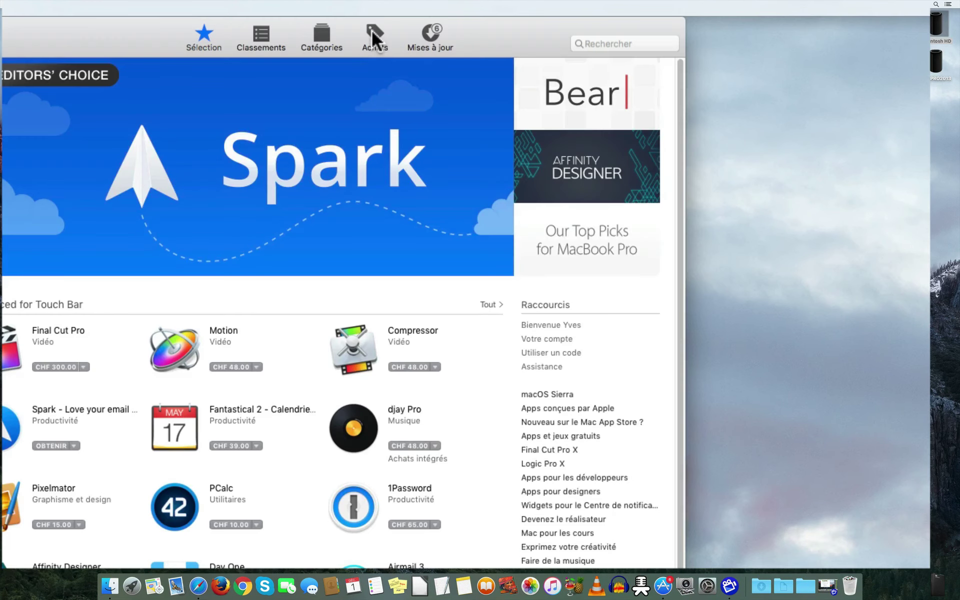
pyautogui.click(371, 33)
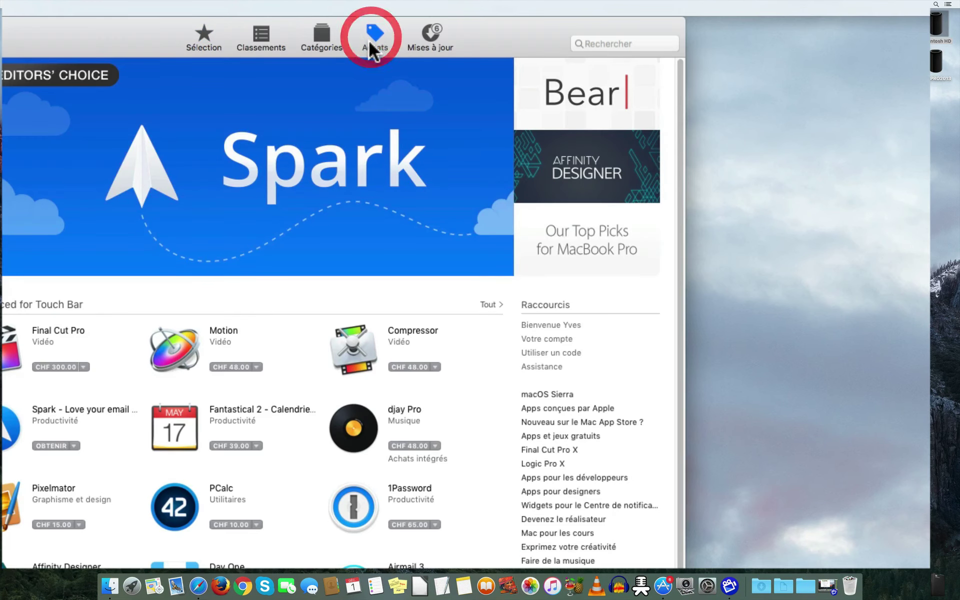
# Step: Search the App Store for "audacity", then for "comic life"
pyautogui.click(856, 42)
pyautogui.write('audacity')
pyautogui.press('Return')
pyautogui.write('comic life')
pyautogui.press('Return')
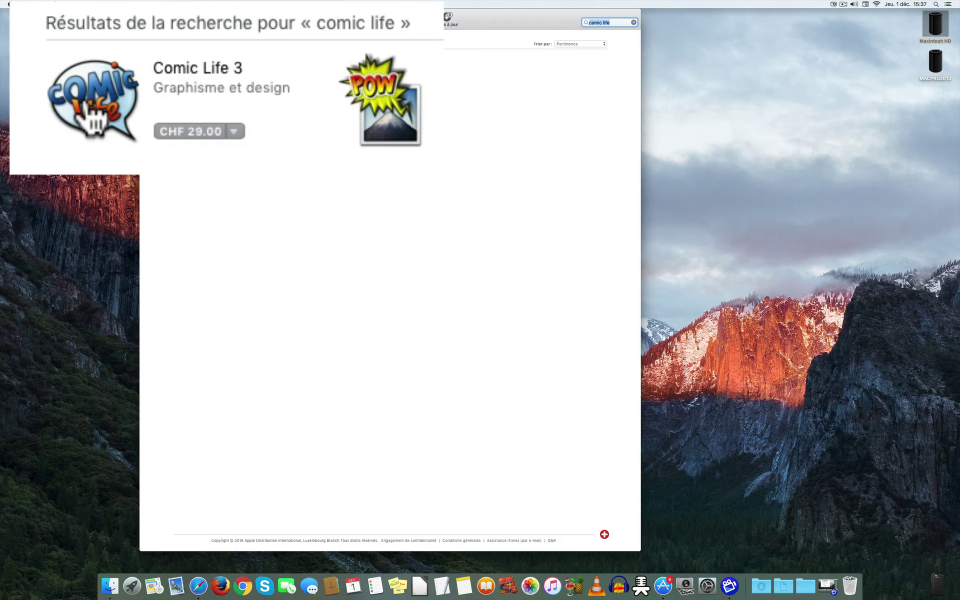
# Step: Start buying Comic Life 3, then cancel the Apple ID sign-in and reposition the App Store window
pyautogui.click(199, 134)
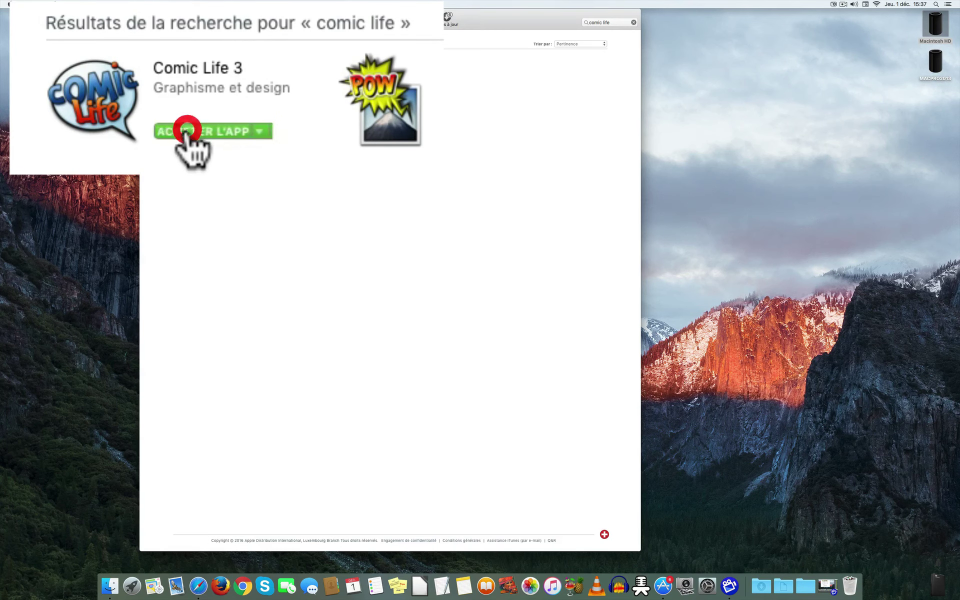
pyautogui.click(215, 76)
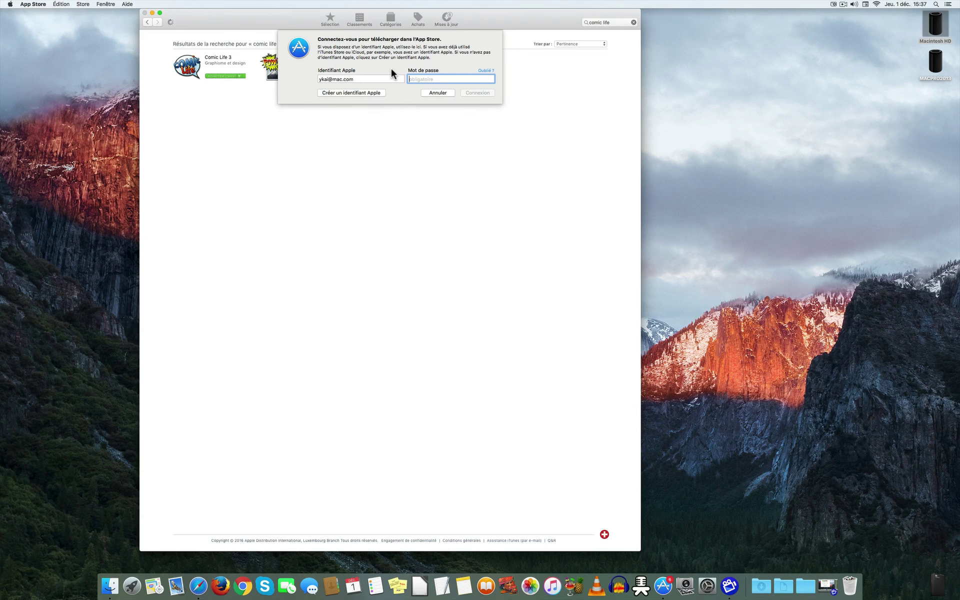
pyautogui.click(437, 93)
pyautogui.moveTo(261, 18)
pyautogui.mouseDown()
pyautogui.moveTo(252, 15)
pyautogui.moveTo(261, 18)
pyautogui.mouseUp()
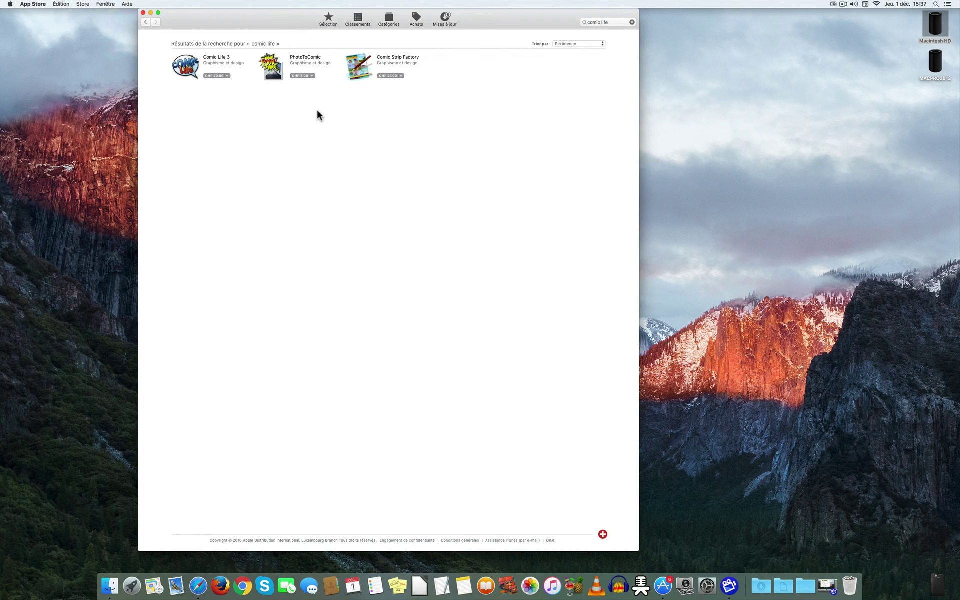
pyautogui.moveTo(213, 18); pyautogui.dragTo(229, 16)
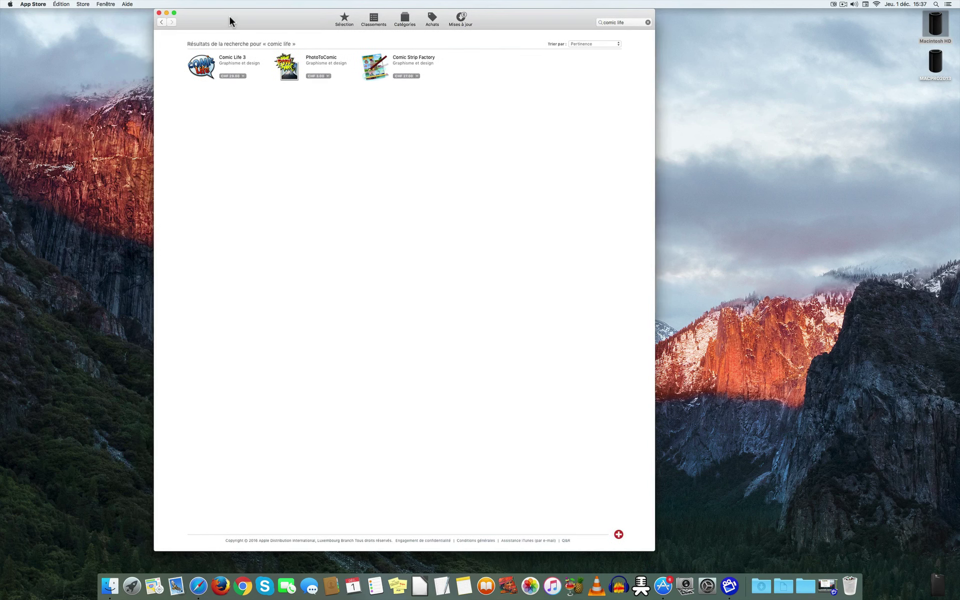